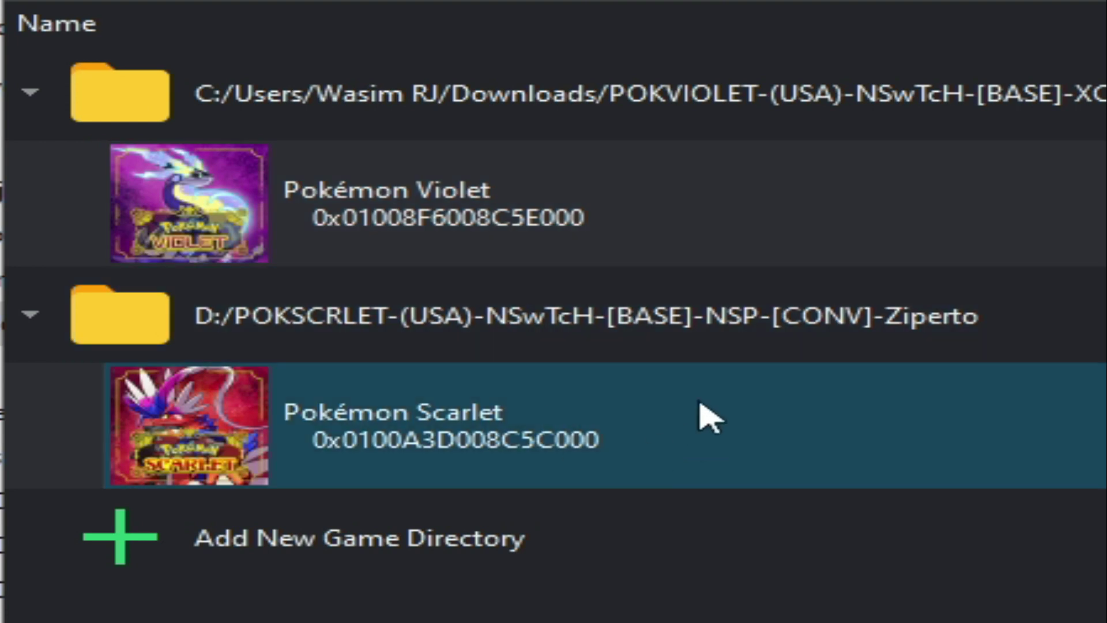
Step: Open the yuzu data folder from the emulator and check the contents of its keys folder
{"action": "left_click", "coordinate": [461, 414]}
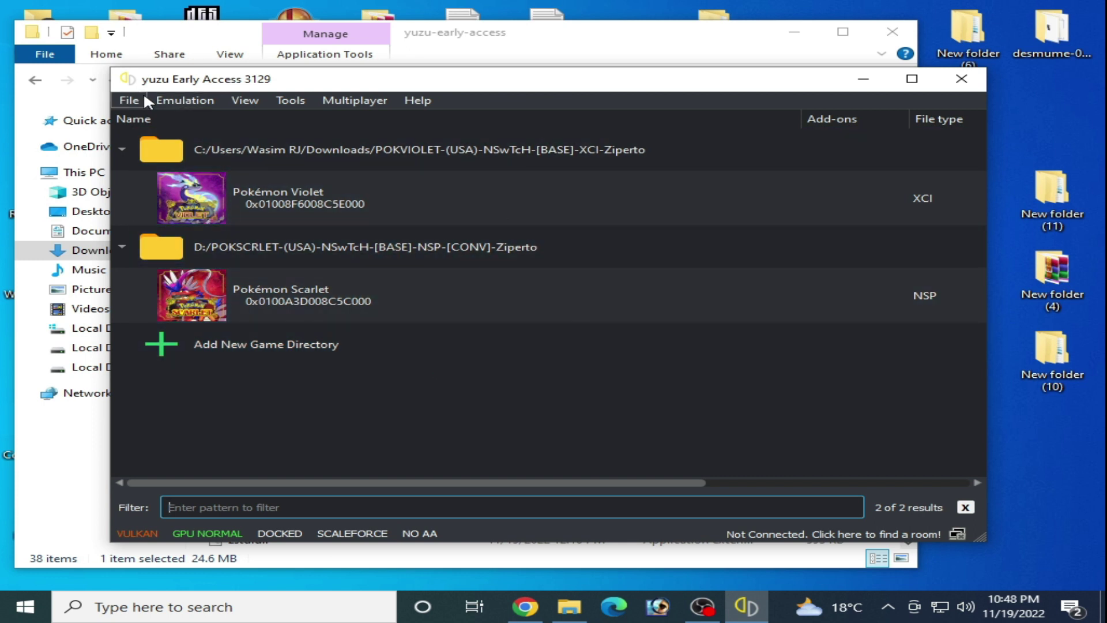
{"action": "left_click", "coordinate": [130, 102]}
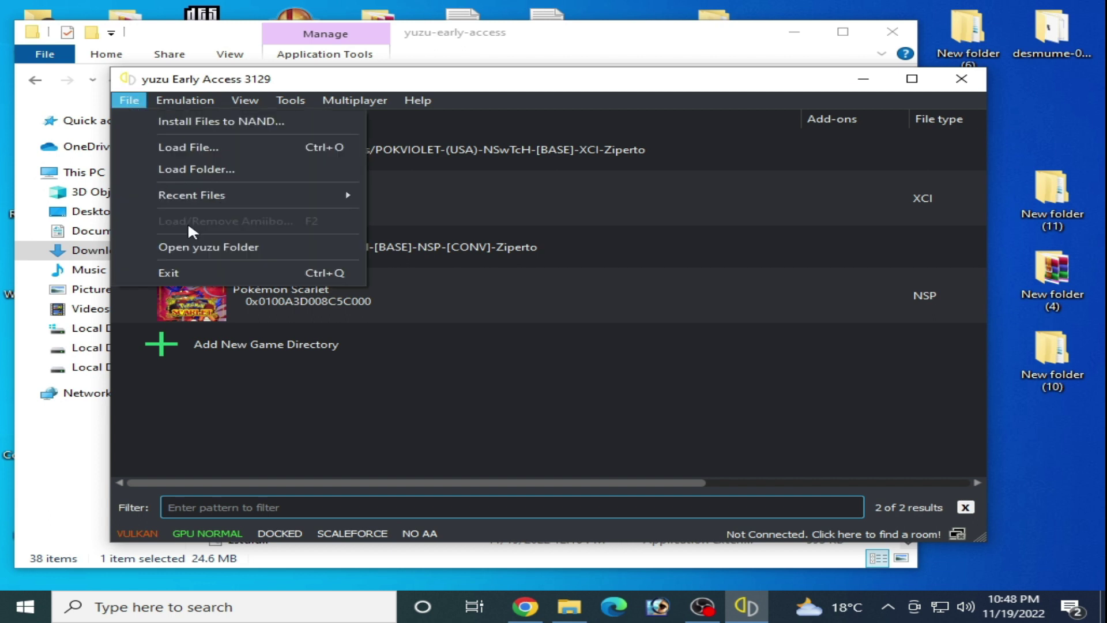
{"action": "left_click", "coordinate": [225, 246]}
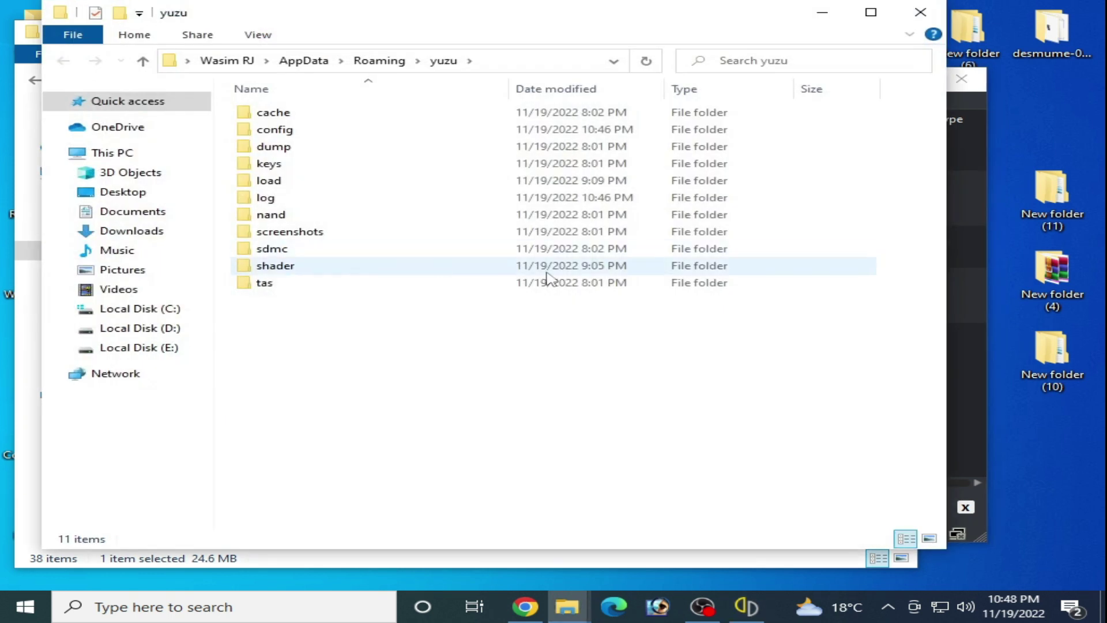
{"action": "double_click", "coordinate": [300, 165]}
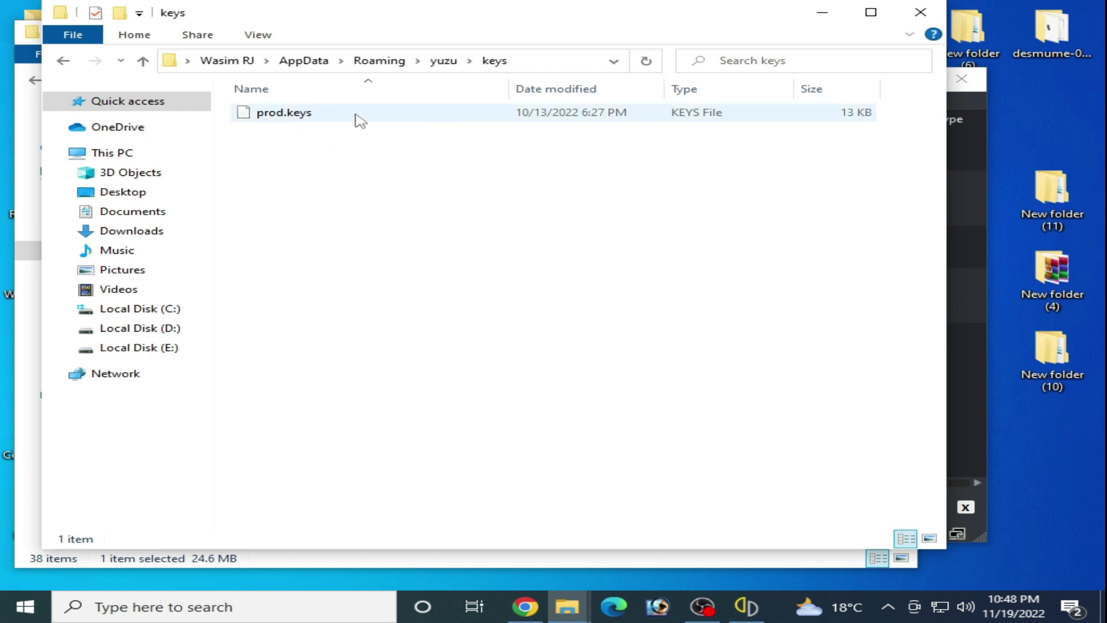
{"action": "left_click", "coordinate": [921, 12]}
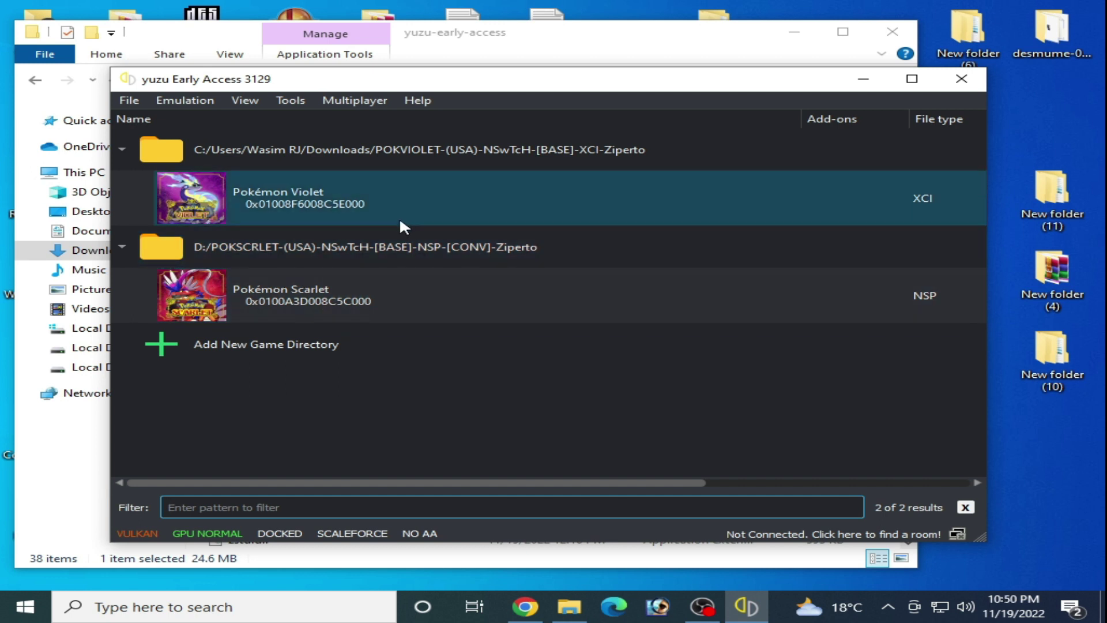
Step: Close yuzu Early Access and extract the yuzu-windows-msvc-20221119-fba764433 archive in Downloads into a folder of the same name
{"action": "left_click", "coordinate": [970, 84]}
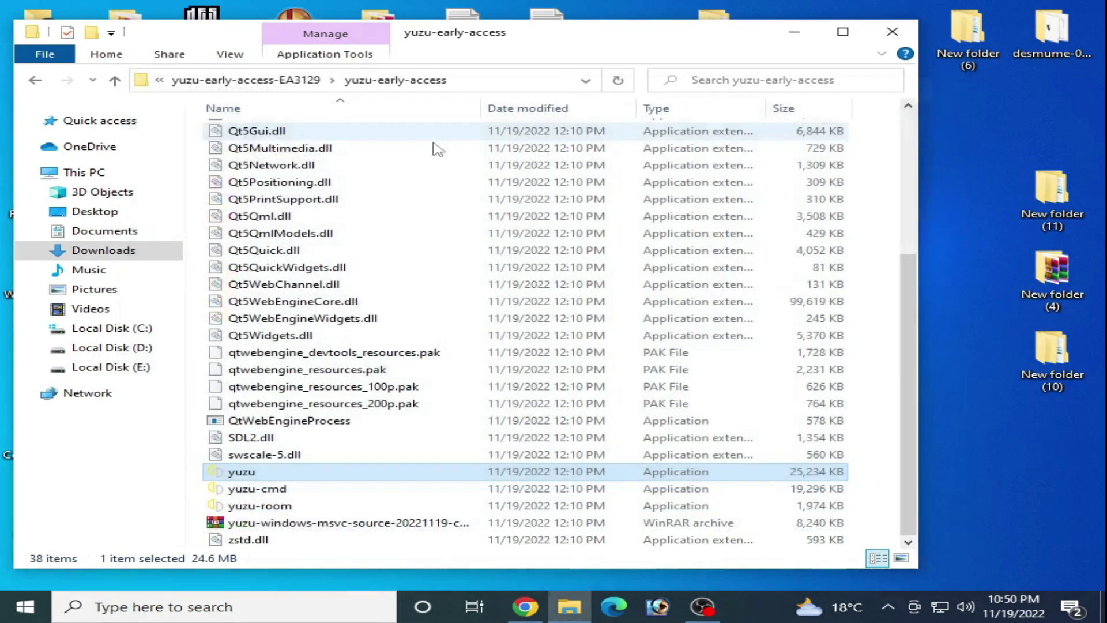
{"action": "left_click", "coordinate": [36, 81]}
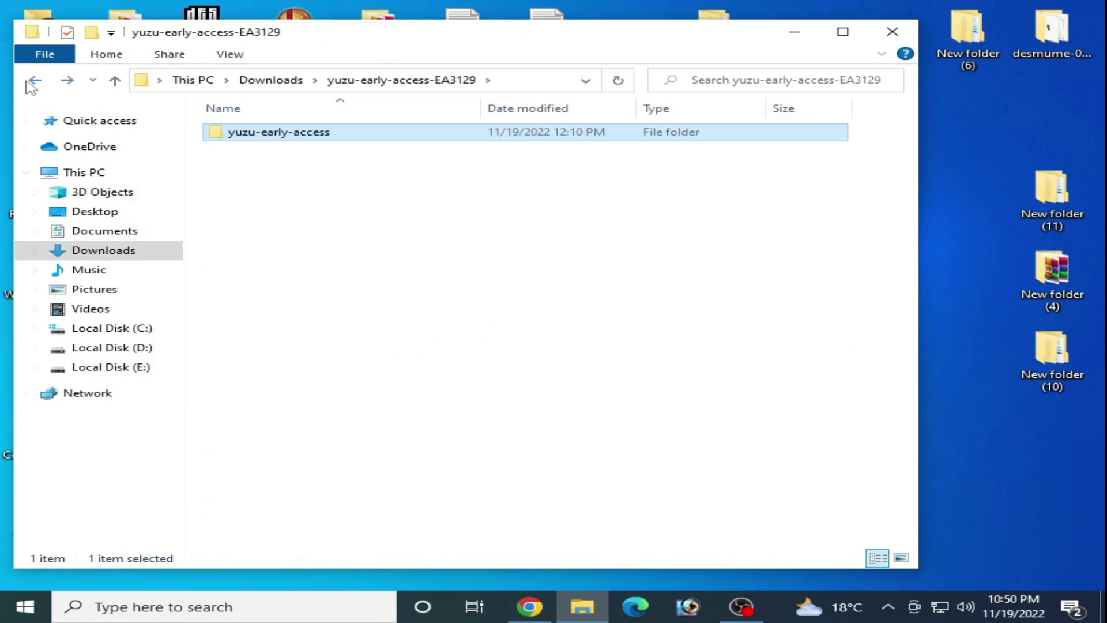
{"action": "left_click", "coordinate": [32, 81]}
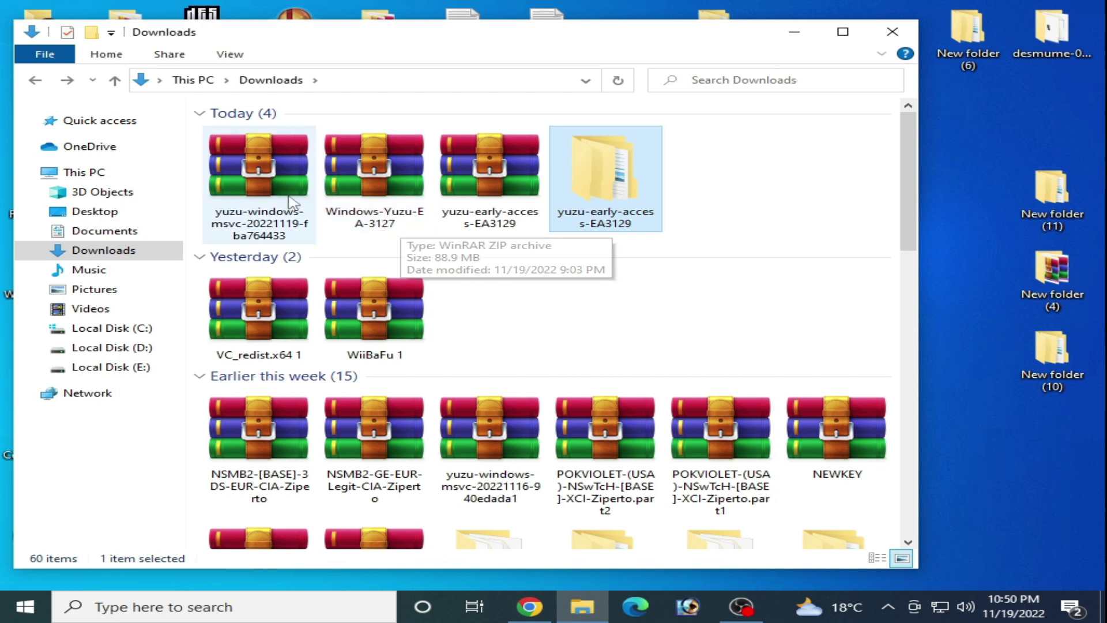
{"action": "left_click", "coordinate": [263, 176]}
{"action": "right_click", "coordinate": [261, 175]}
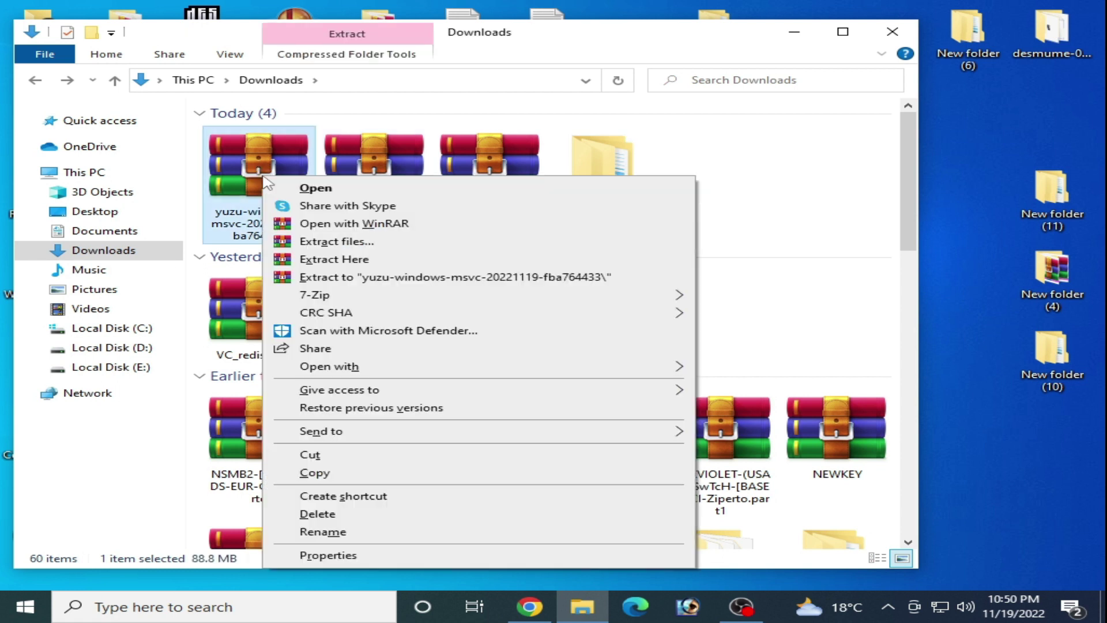
{"action": "left_click", "coordinate": [318, 279]}
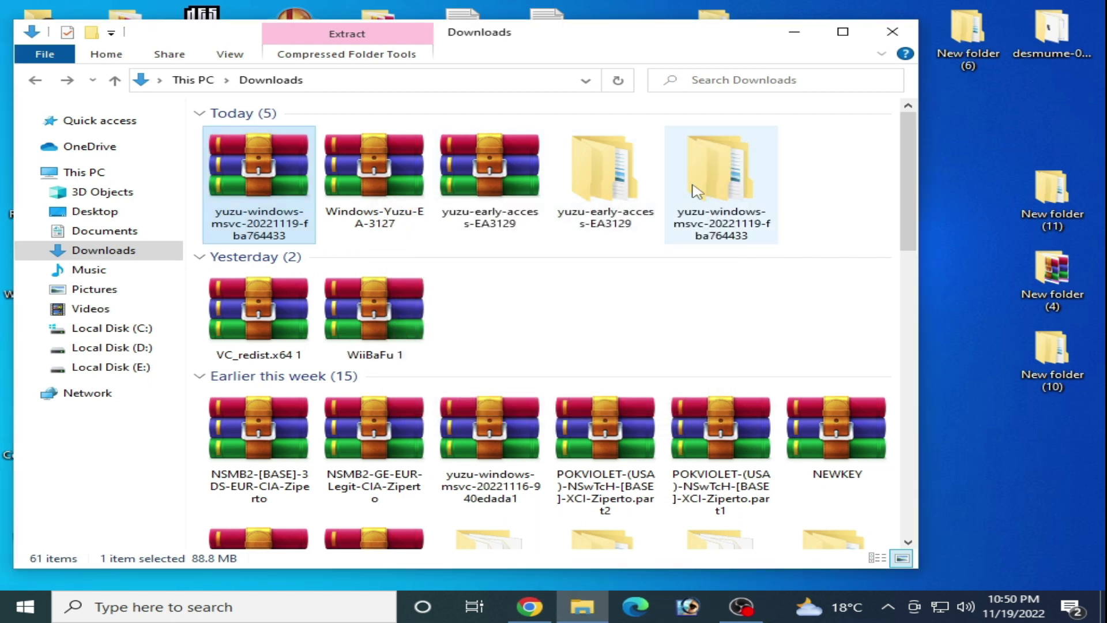
Step: Launch yuzu from the yuzu-windows-msvc folder inside the extracted archive and select Pokémon Violet in the game list
{"action": "double_click", "coordinate": [713, 179]}
{"action": "double_click", "coordinate": [314, 135]}
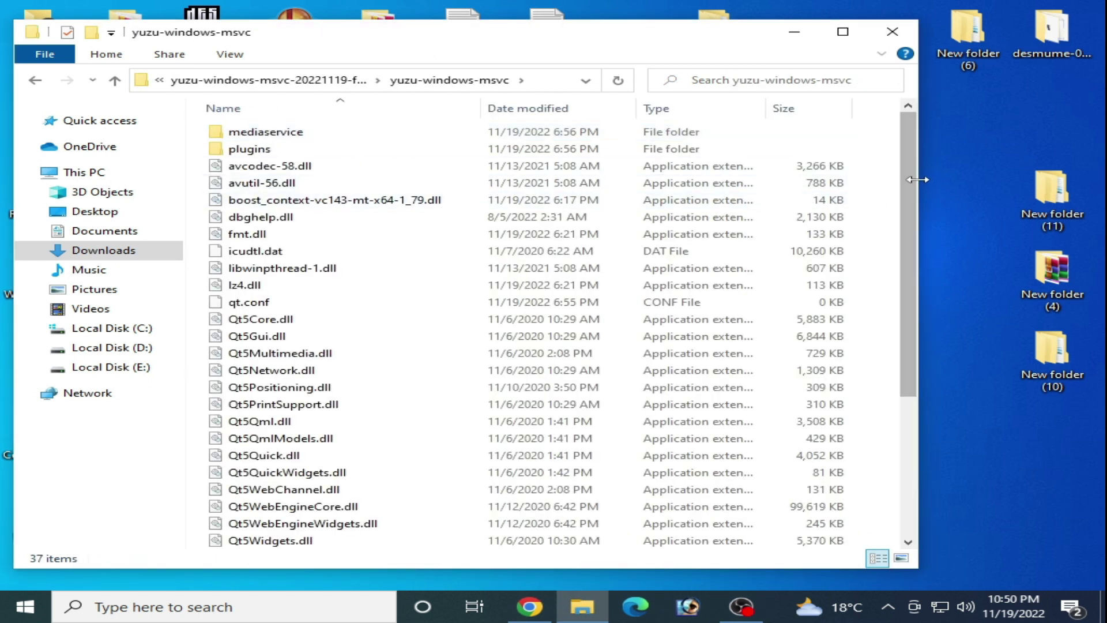
{"action": "scroll", "coordinate": [914, 184], "scroll_direction": "down", "scroll_amount": 4}
{"action": "left_click", "coordinate": [238, 477]}
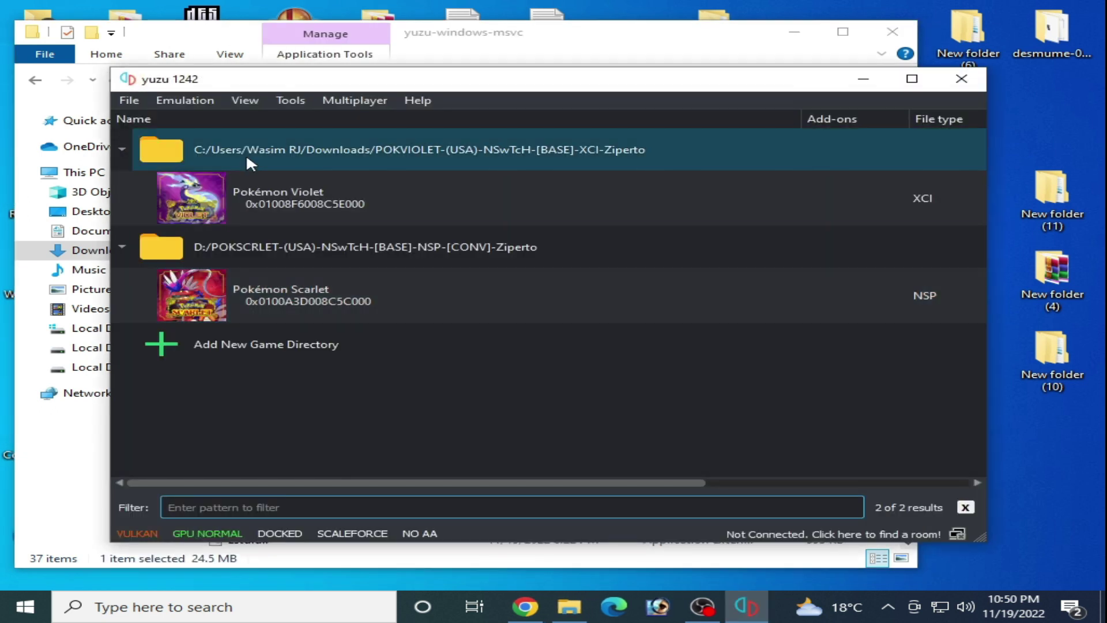
{"action": "left_click", "coordinate": [375, 203]}
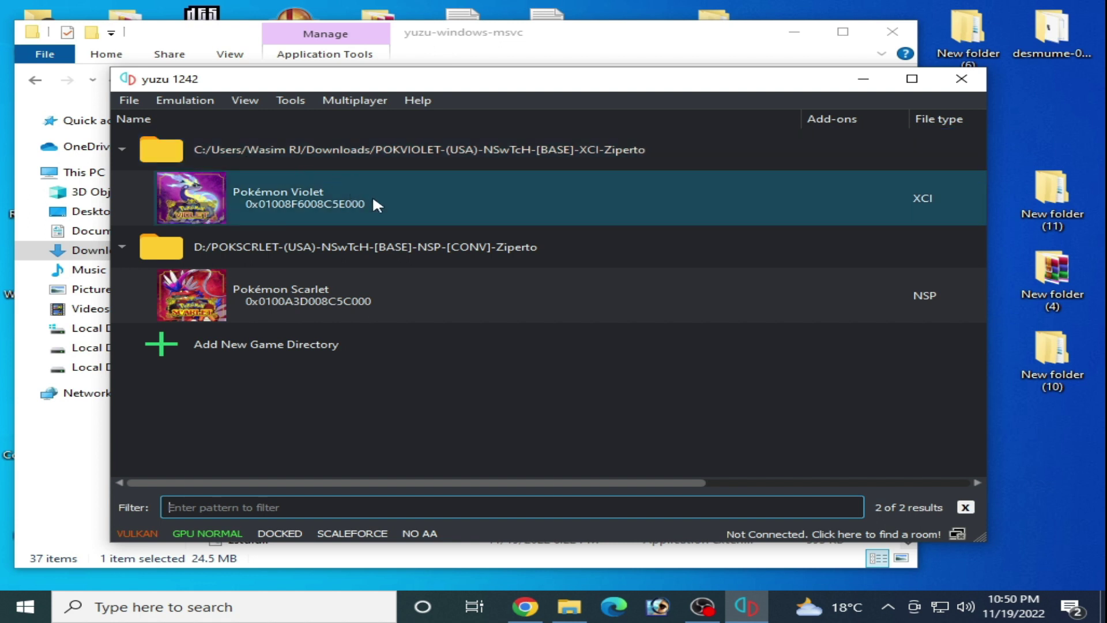
Step: Open the yuzu data folder from the emulator, leaving it open while closing the emulator itself
{"action": "left_click", "coordinate": [129, 100]}
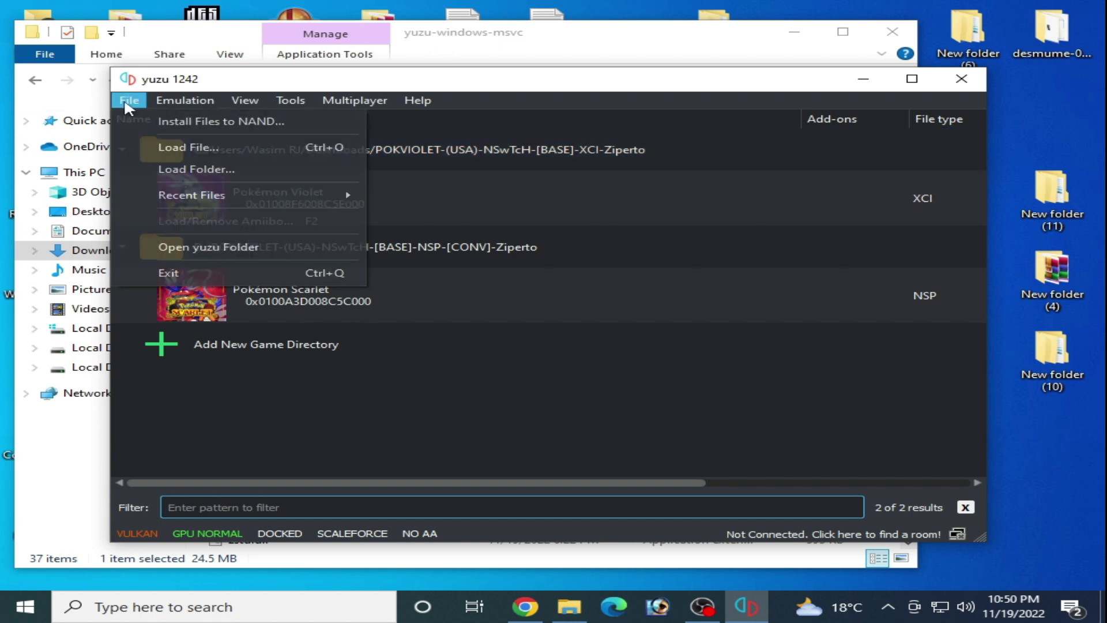
{"action": "left_click", "coordinate": [202, 247]}
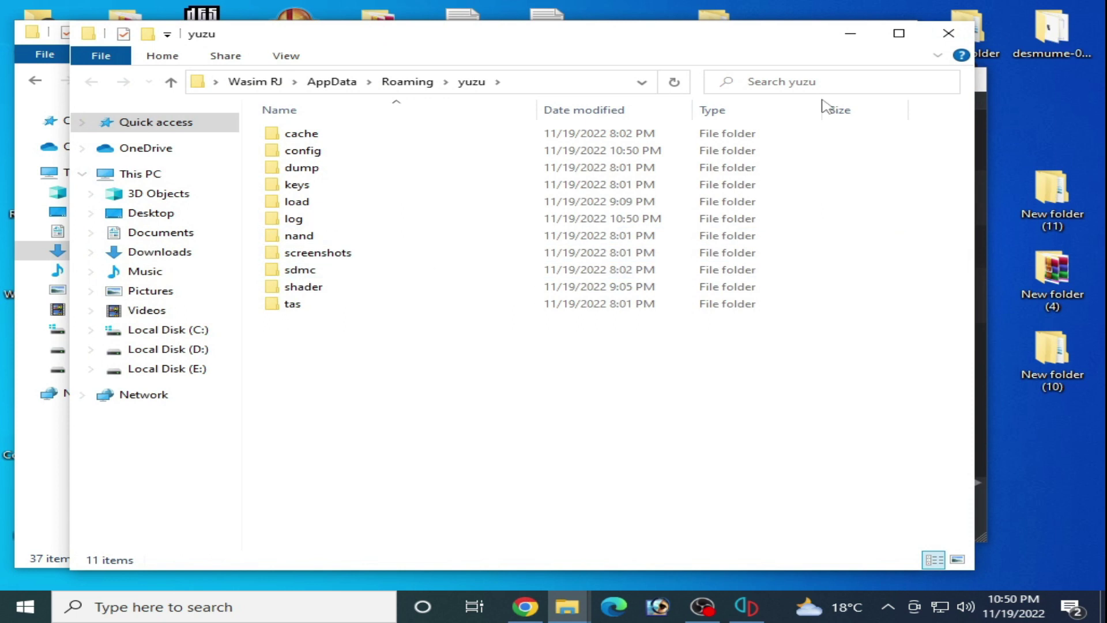
{"action": "left_click", "coordinate": [962, 75]}
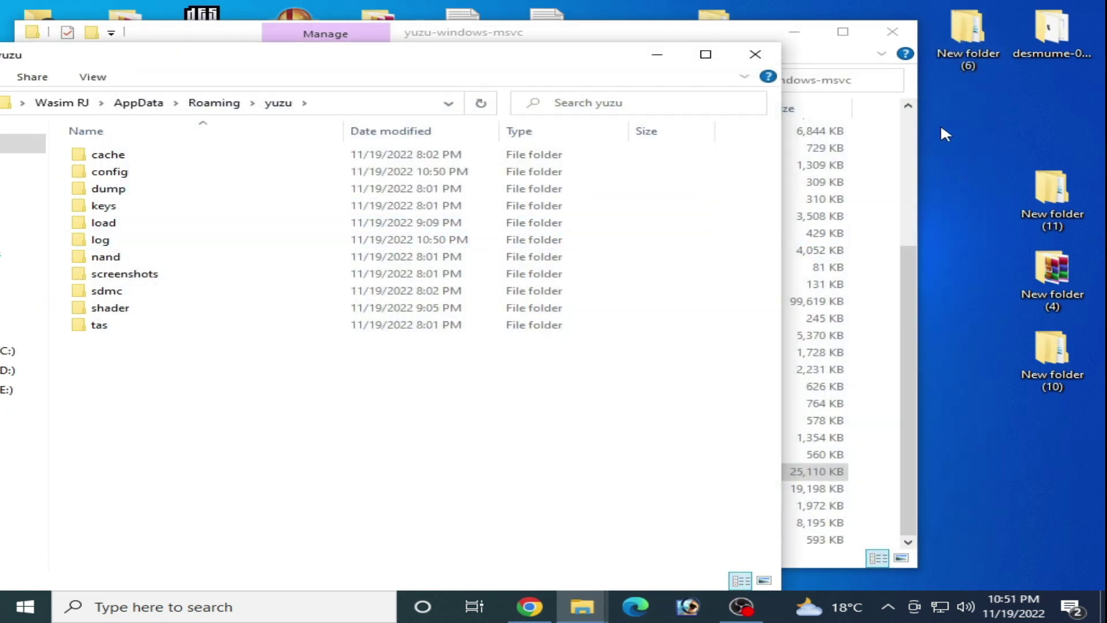
Step: Create a new folder on the desktop and open it beside the yuzu data folder
{"action": "right_click", "coordinate": [943, 143]}
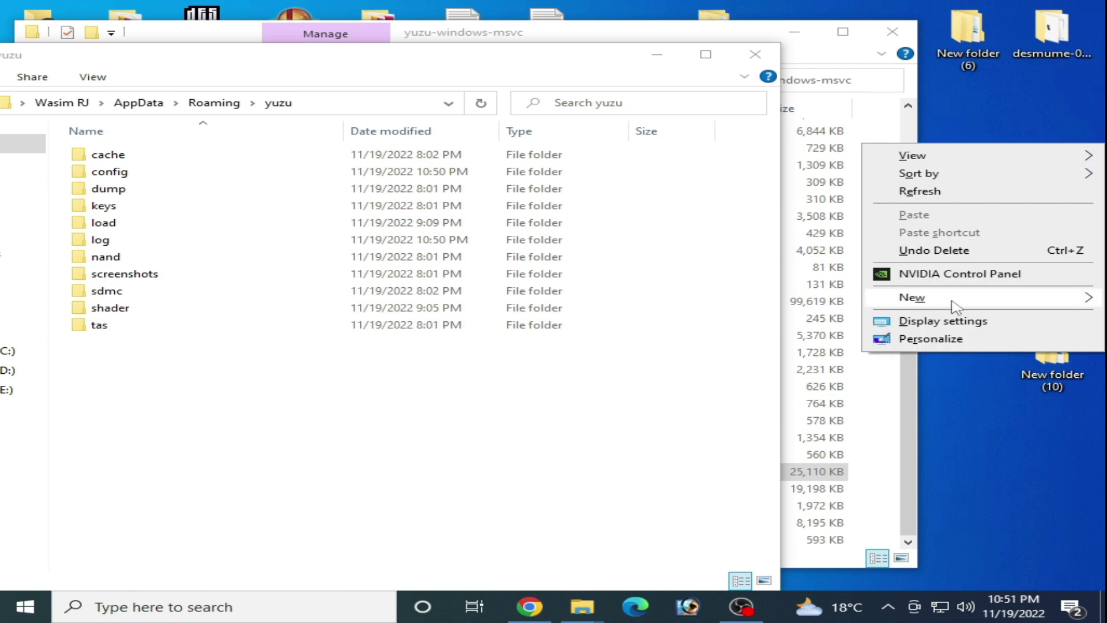
{"action": "mouse_move", "coordinate": [953, 300]}
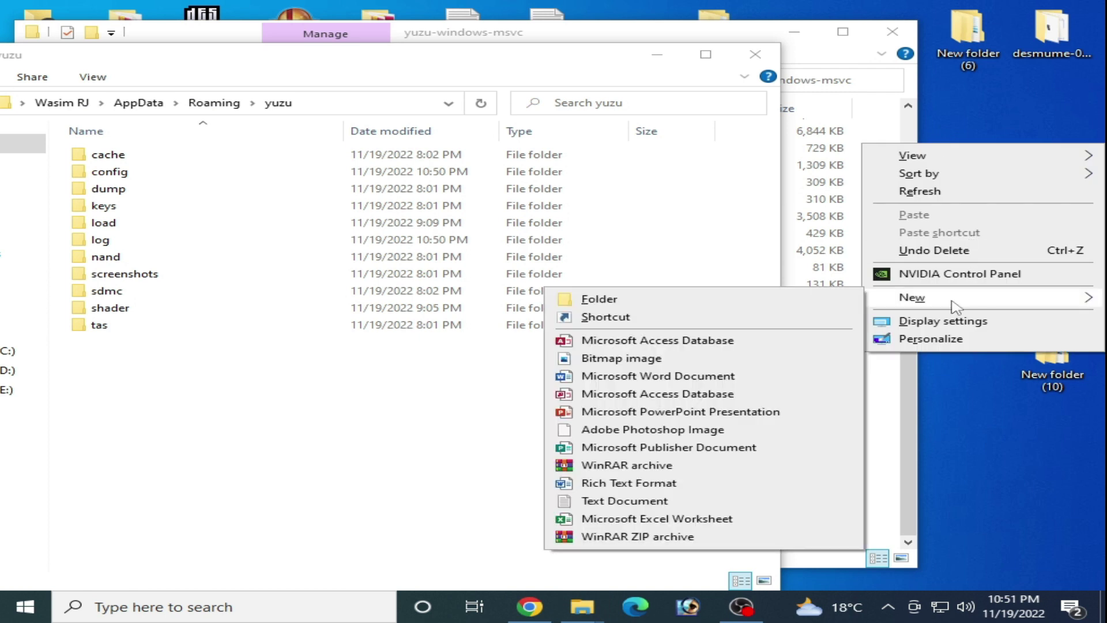
{"action": "left_click", "coordinate": [631, 301]}
{"action": "left_click", "coordinate": [981, 257]}
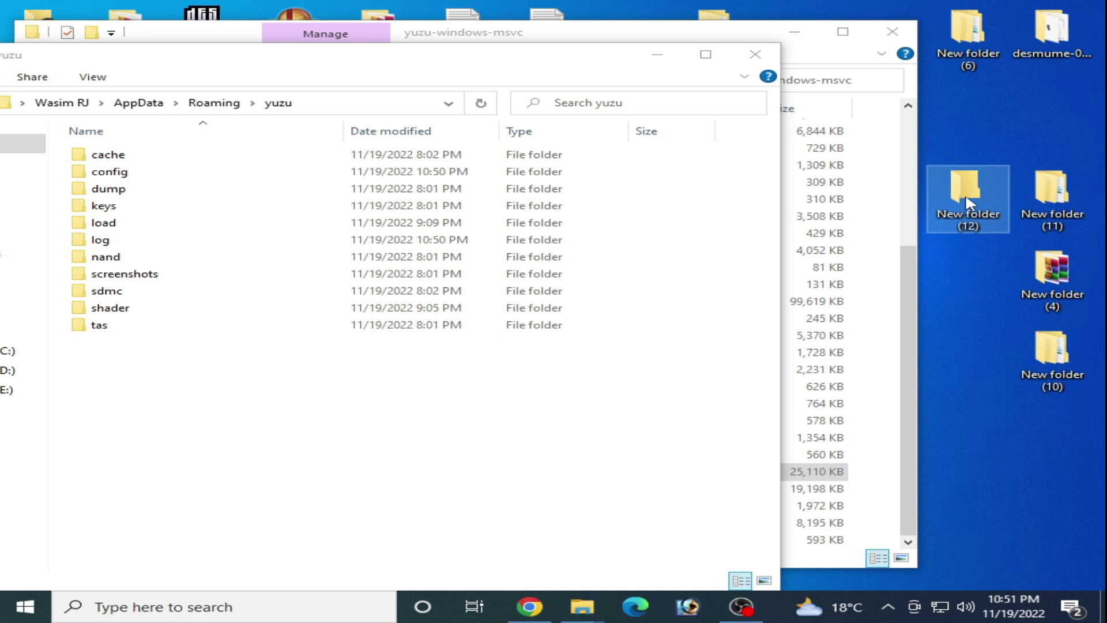
{"action": "double_click", "coordinate": [969, 199]}
{"action": "left_click_drag", "start_coordinate": [306, 32], "coordinate": [802, 114]}
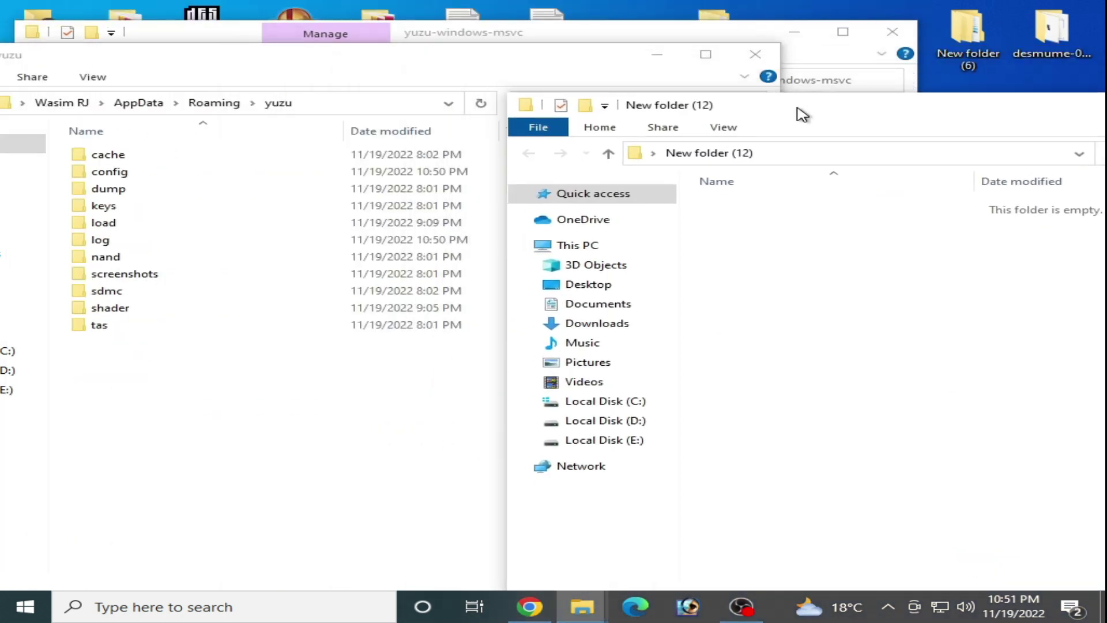
Step: Move every folder from cache to tas out of the yuzu data folder into New folder (12), and close the emptied folder's window
{"action": "left_click_drag", "start_coordinate": [92, 337], "coordinate": [178, 153]}
{"action": "right_click", "coordinate": [181, 157]}
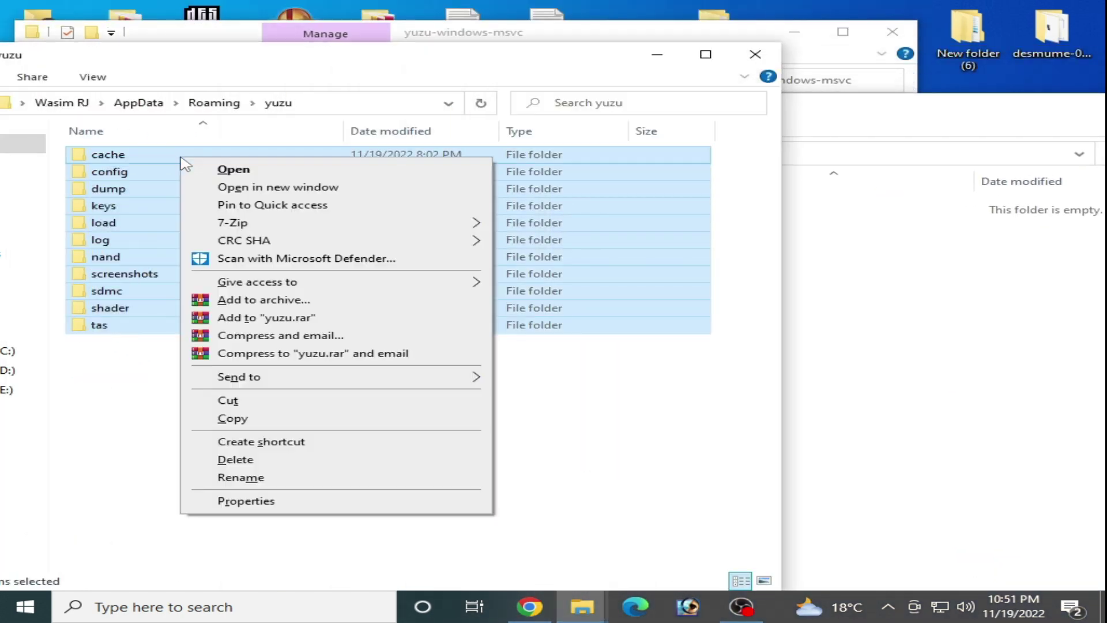
{"action": "left_click", "coordinate": [229, 401]}
{"action": "left_click", "coordinate": [814, 323]}
{"action": "right_click", "coordinate": [813, 317]}
{"action": "left_click", "coordinate": [863, 430]}
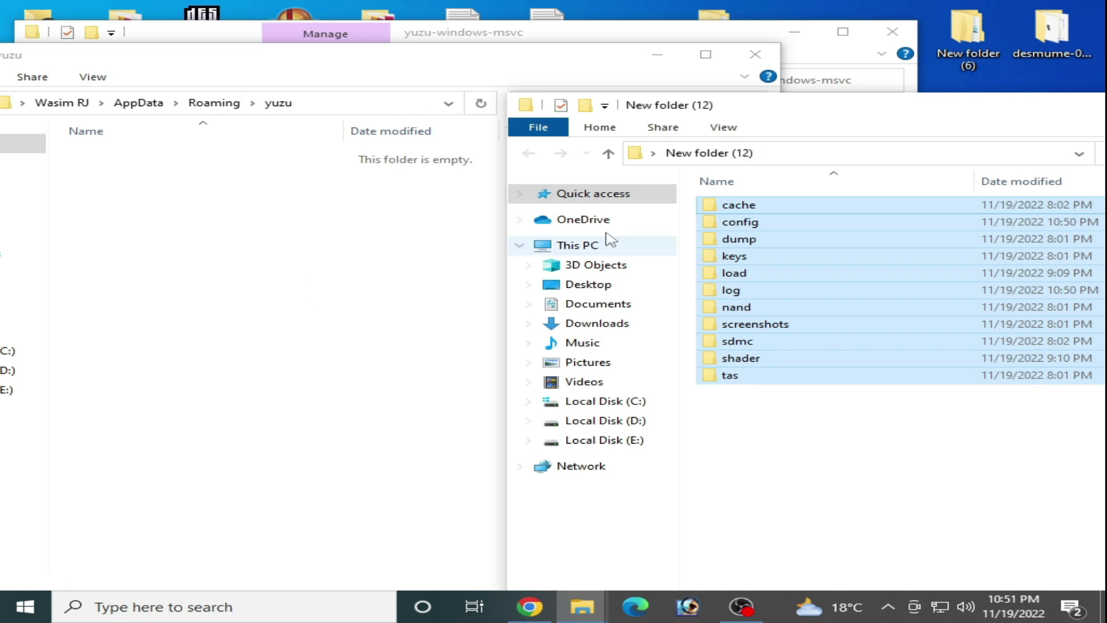
{"action": "left_click", "coordinate": [430, 73]}
{"action": "left_click", "coordinate": [754, 54]}
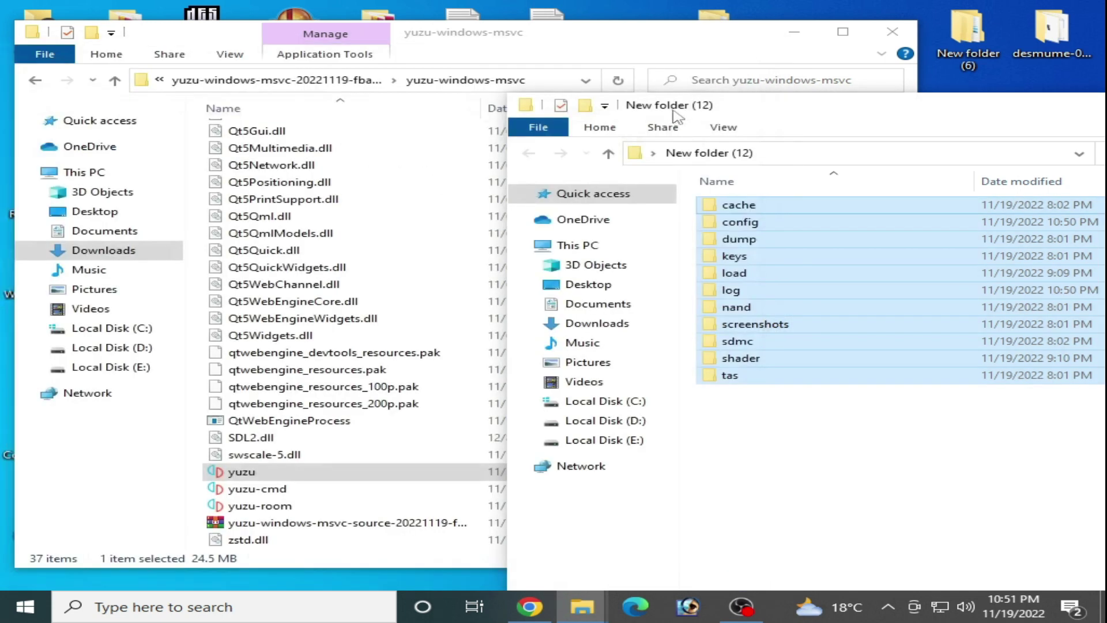
Step: Launch yuzu from the yuzu-windows-msvc folder, dismiss the missing-keys warning and agree to share usage data
{"action": "left_click", "coordinate": [248, 473]}
{"action": "right_click", "coordinate": [246, 470]}
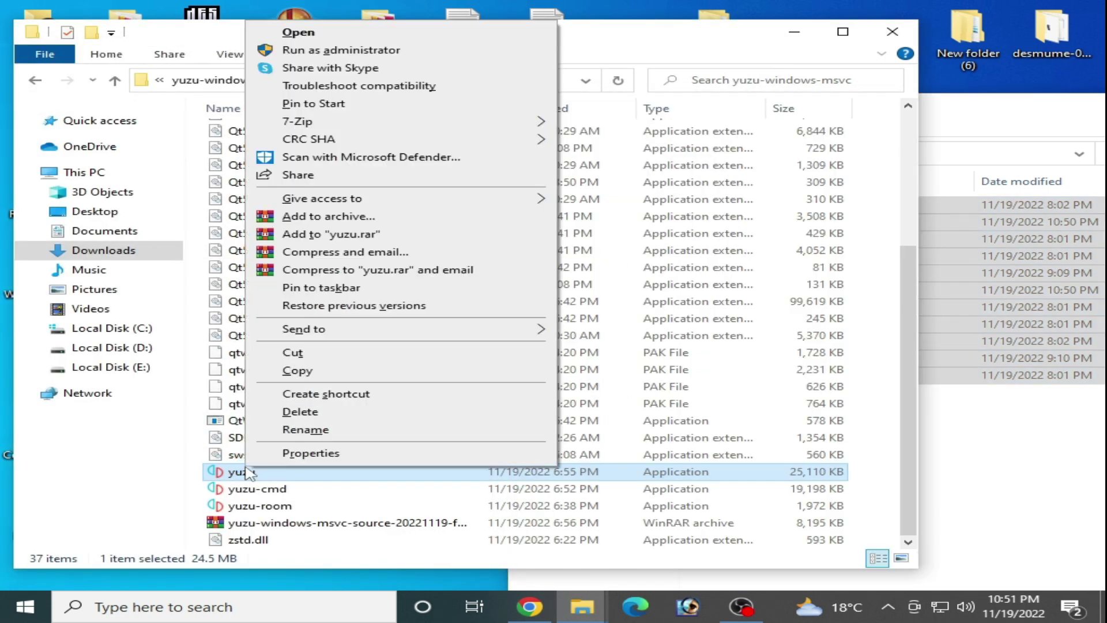
{"action": "left_click", "coordinate": [300, 32]}
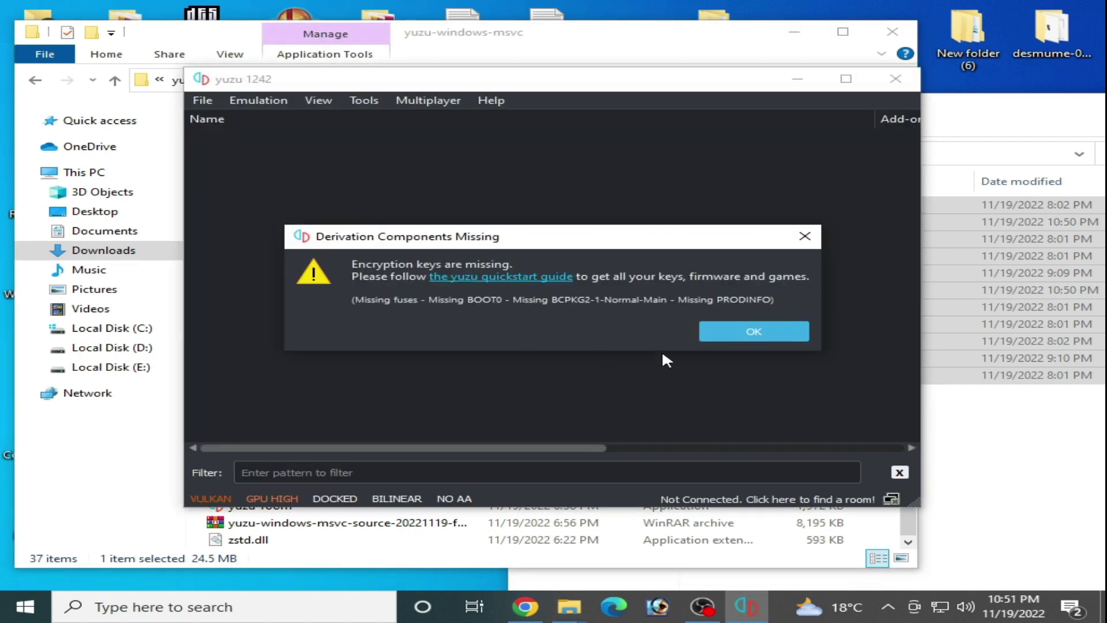
{"action": "left_click", "coordinate": [724, 335]}
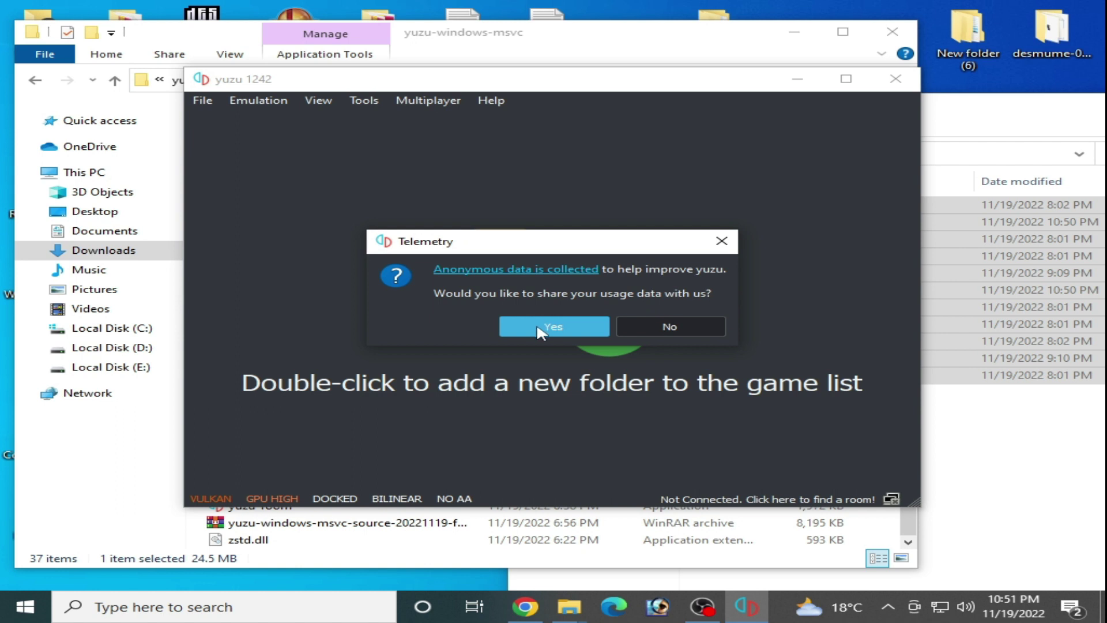
{"action": "left_click", "coordinate": [541, 329]}
Step: Open the yuzu data folder from the emulator and bring the New folder (12) window forward beside it
{"action": "left_click", "coordinate": [202, 100]}
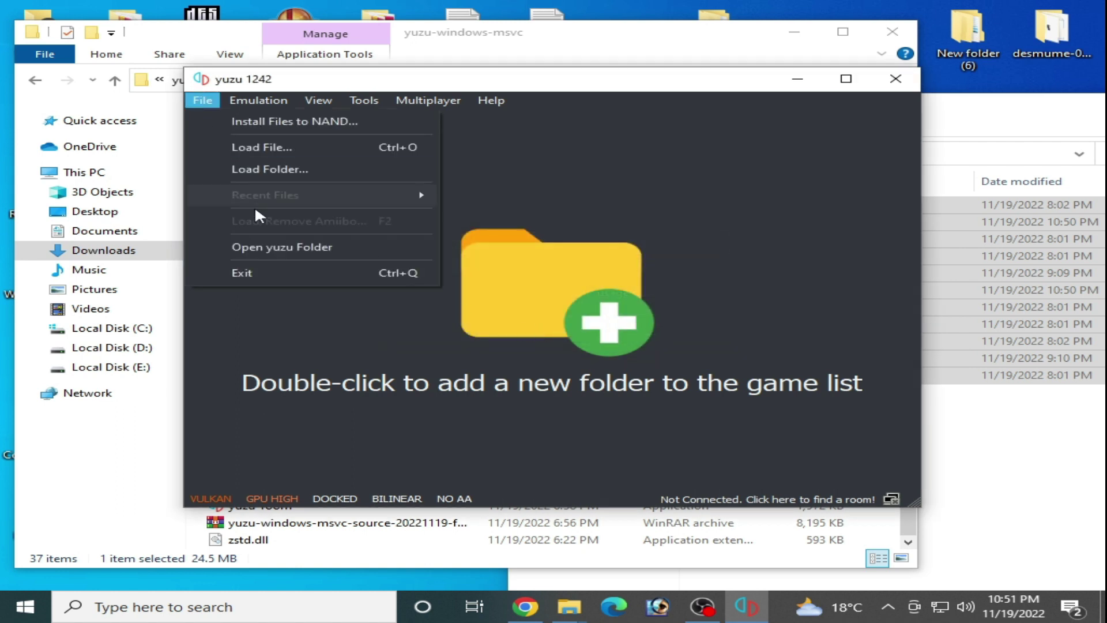
{"action": "left_click", "coordinate": [272, 249]}
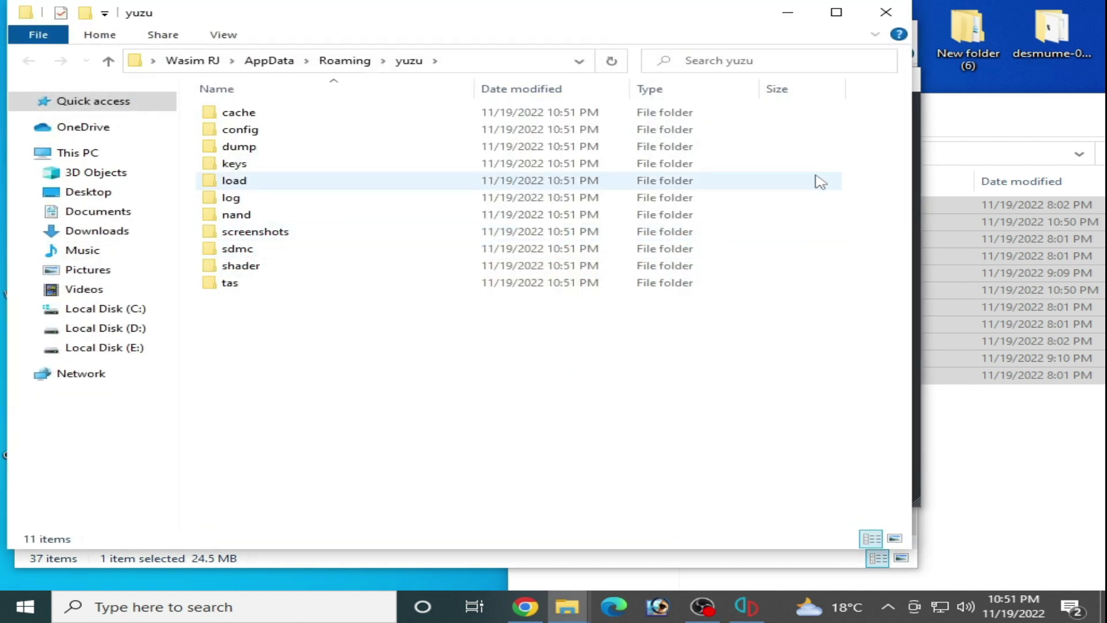
{"action": "left_click", "coordinate": [963, 119]}
{"action": "left_click", "coordinate": [750, 417]}
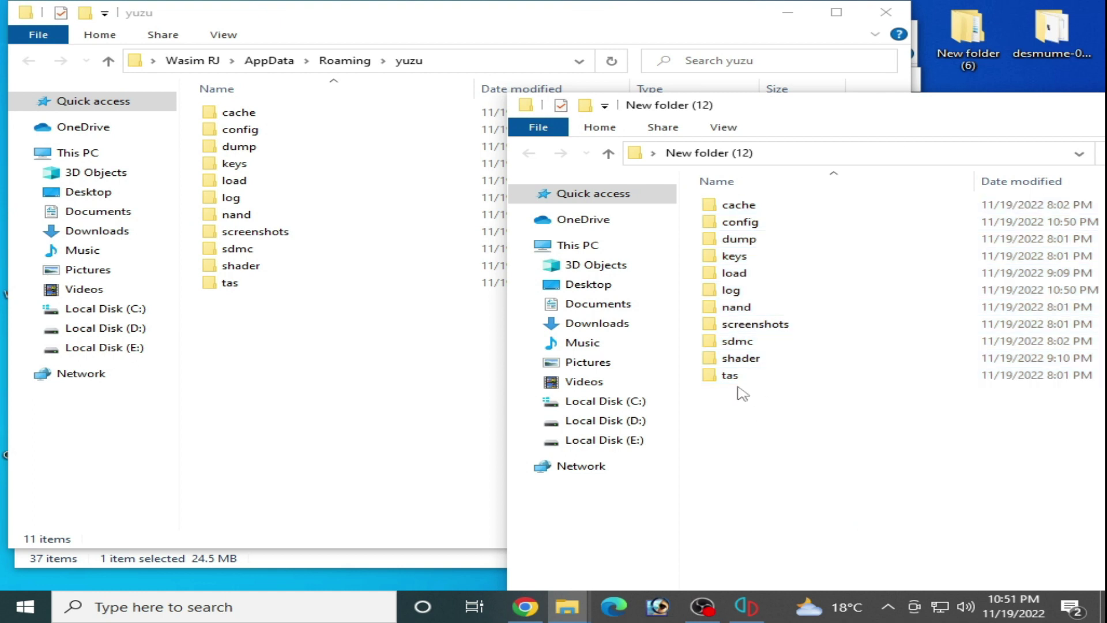
Step: Copy prod.keys from the keys folder in New folder (12) into the yuzu data folder's keys folder
{"action": "double_click", "coordinate": [734, 257]}
{"action": "right_click", "coordinate": [757, 213]}
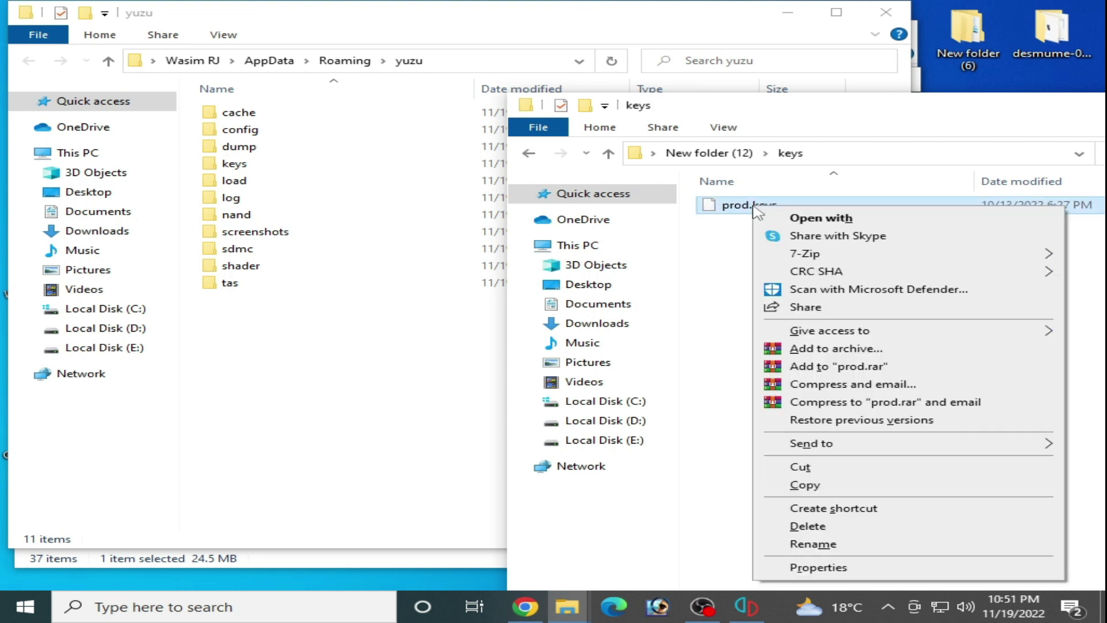
{"action": "left_click", "coordinate": [805, 485]}
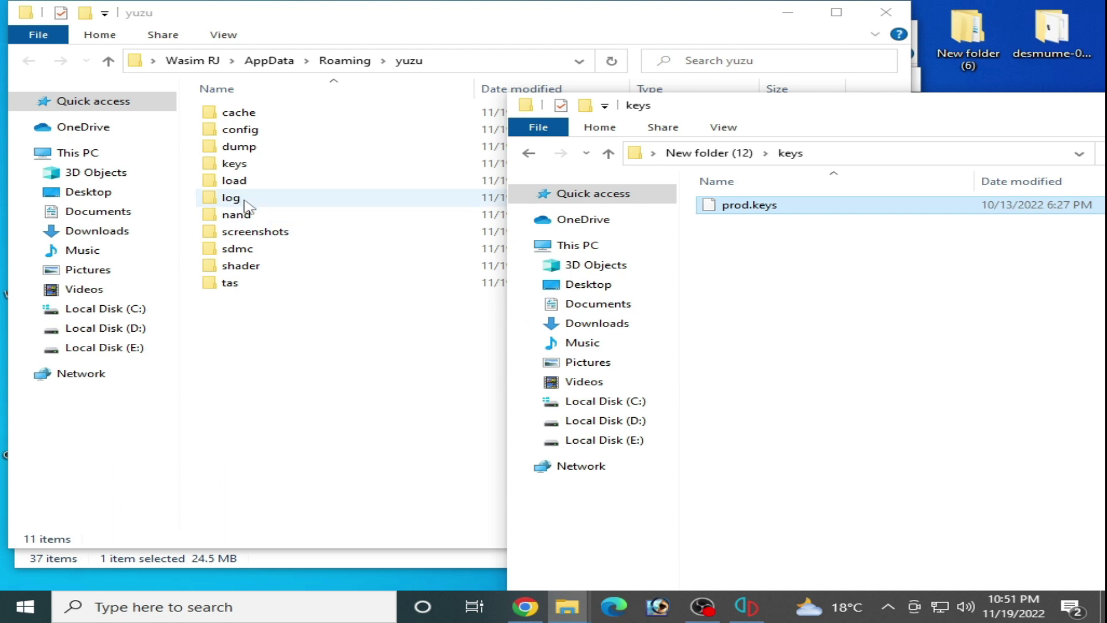
{"action": "double_click", "coordinate": [234, 163]}
{"action": "right_click", "coordinate": [279, 225]}
{"action": "left_click", "coordinate": [338, 333]}
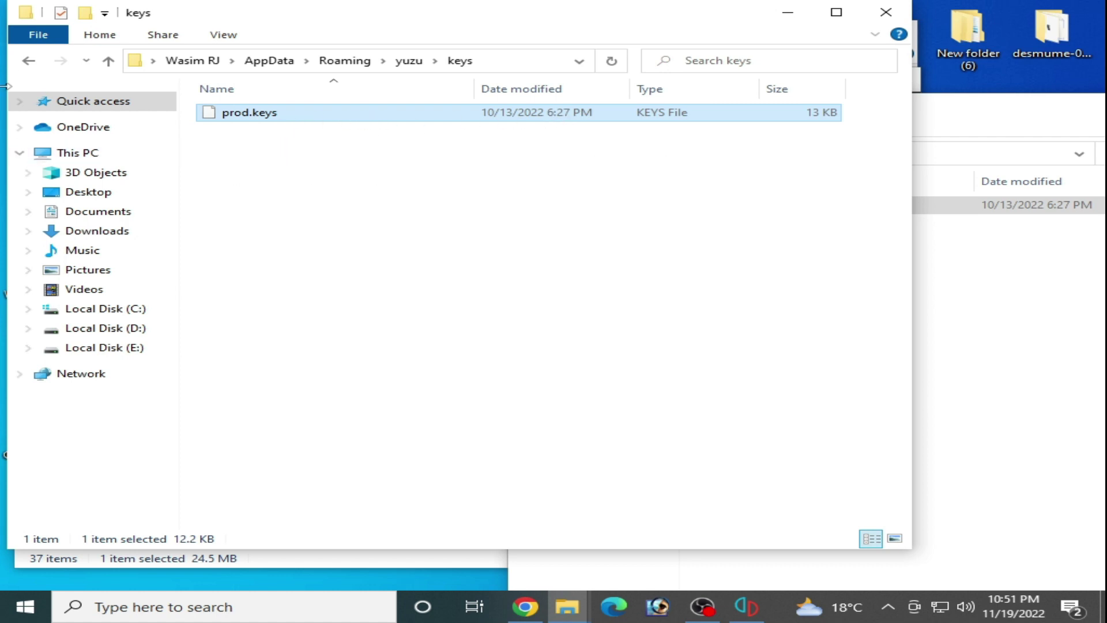
Step: Open the registered folder under nand > system > Contents in the yuzu data folder
{"action": "left_click", "coordinate": [25, 62]}
{"action": "double_click", "coordinate": [236, 216]}
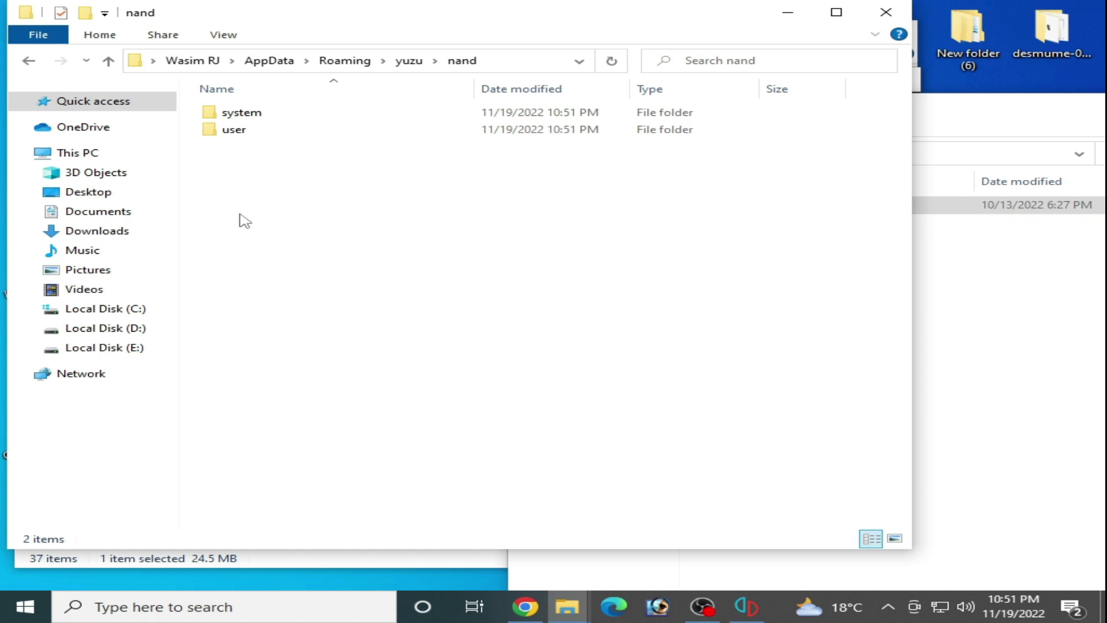
{"action": "double_click", "coordinate": [242, 114]}
{"action": "double_click", "coordinate": [238, 113]}
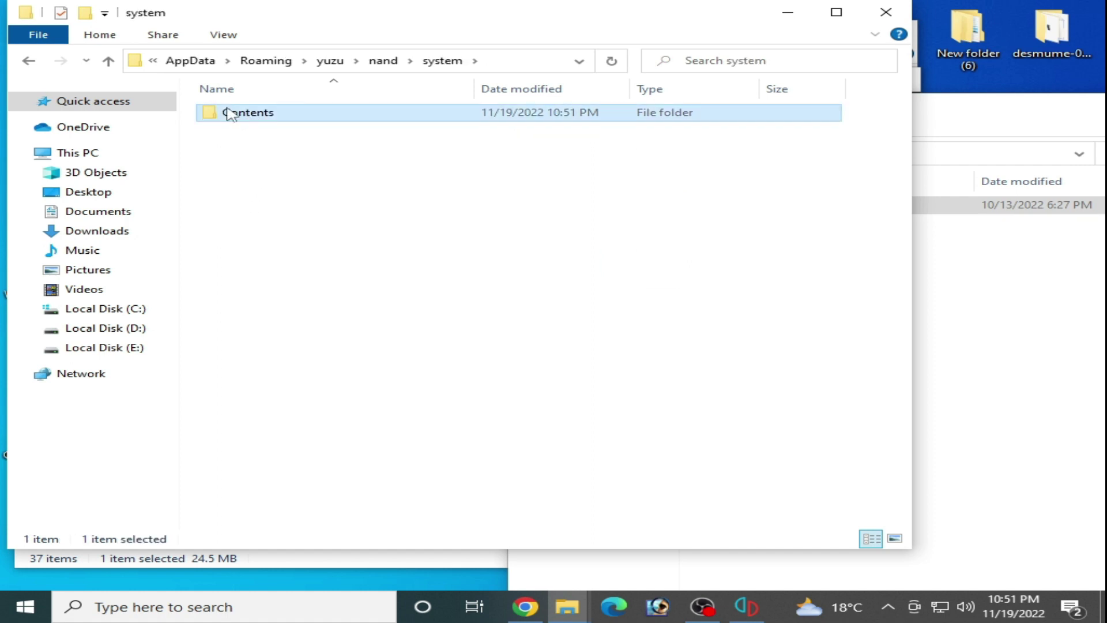
{"action": "double_click", "coordinate": [254, 131]}
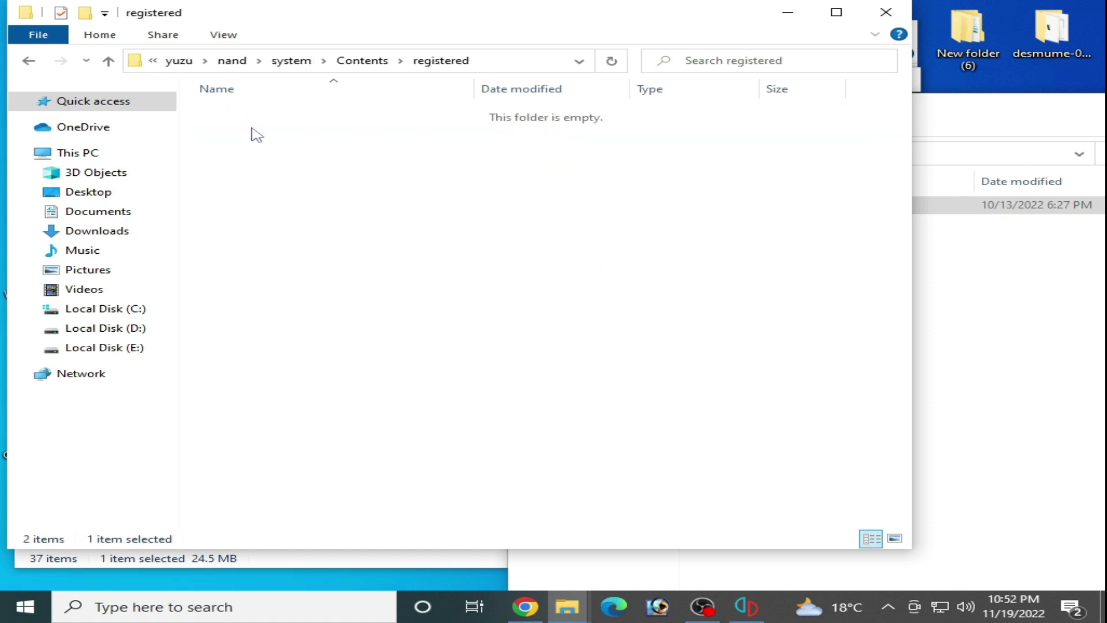
Step: Open the registered folder under nand > system > Contents in New folder (12) and place its window beside yuzu's registered folder
{"action": "left_click", "coordinate": [1007, 379]}
{"action": "key", "text": "alt+Left"}
{"action": "double_click", "coordinate": [743, 308]}
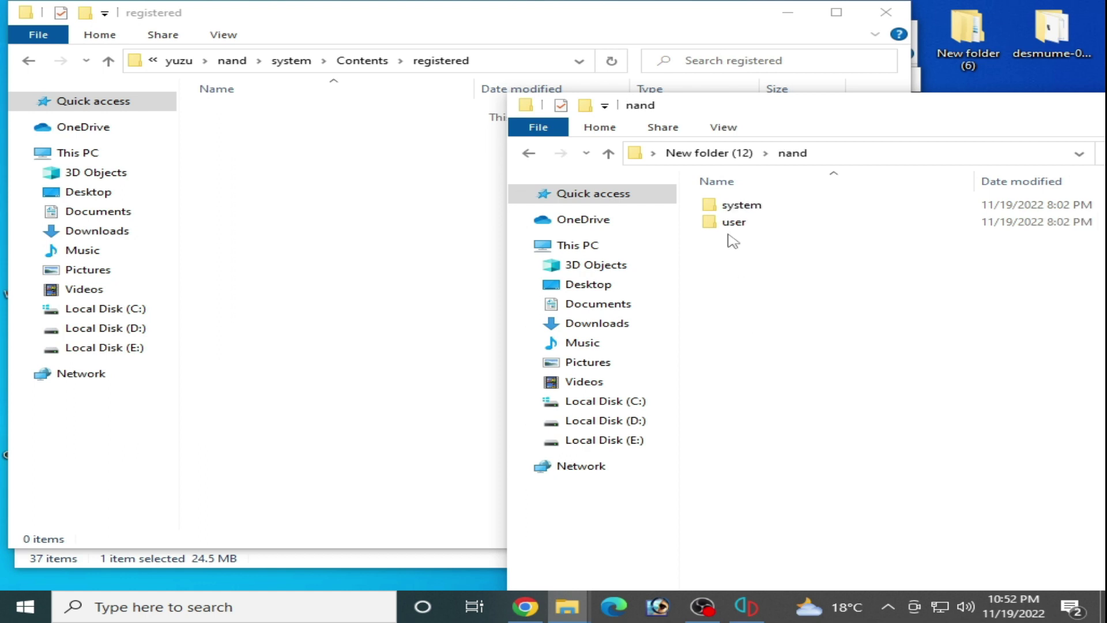
{"action": "double_click", "coordinate": [741, 207]}
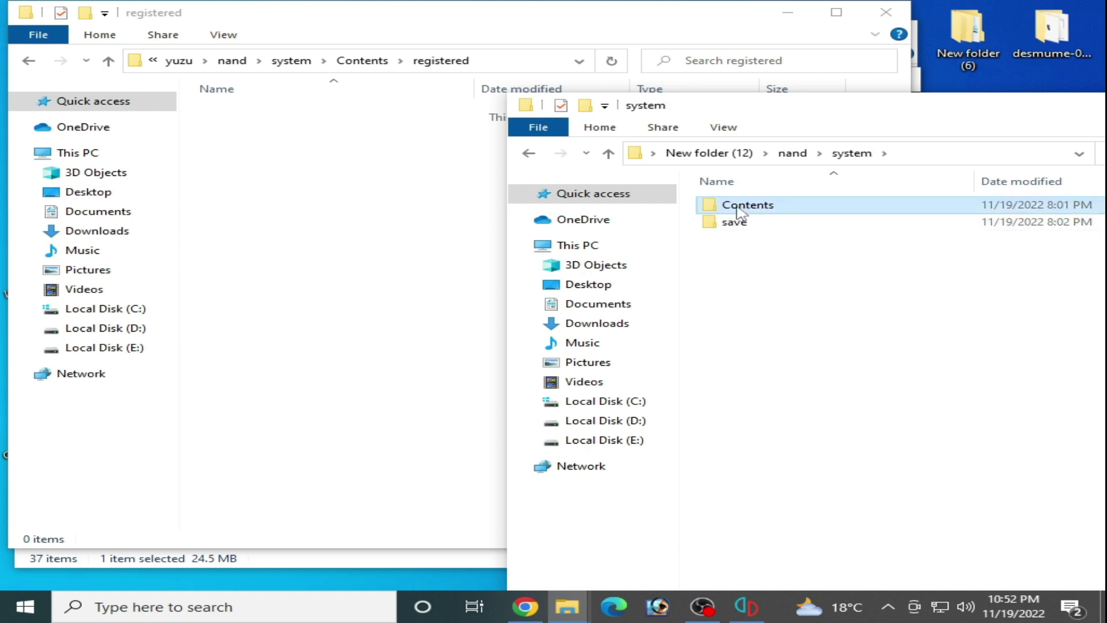
{"action": "double_click", "coordinate": [741, 207]}
{"action": "double_click", "coordinate": [735, 222]}
{"action": "left_click_drag", "start_coordinate": [749, 104], "coordinate": [670, 55]}
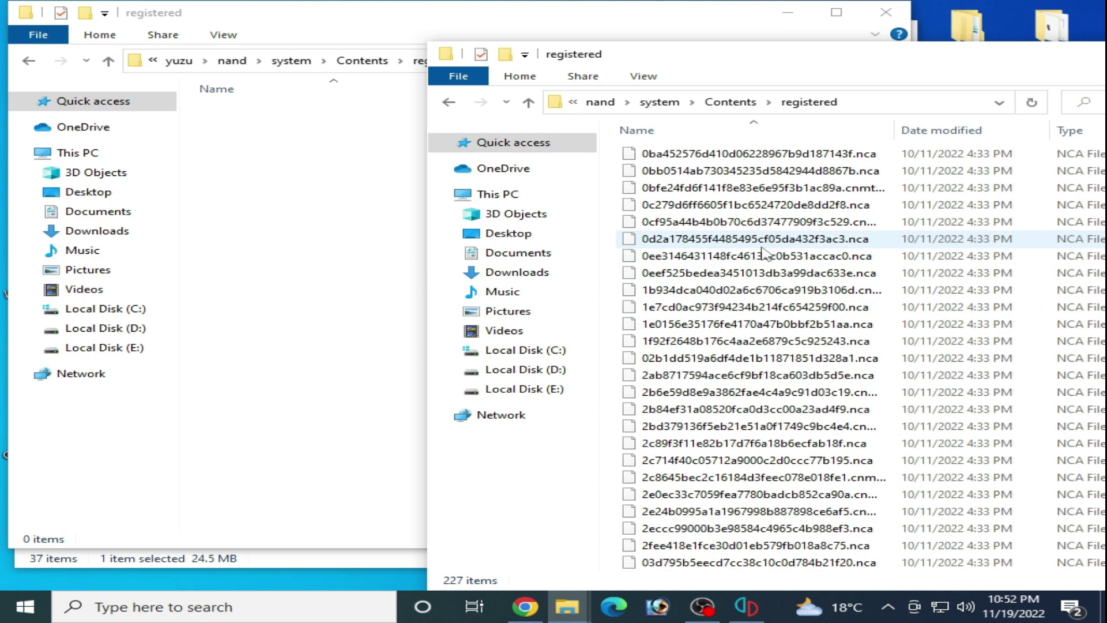
Step: Copy all the firmware files from New folder (12)'s registered folder into yuzu's empty registered folder
{"action": "left_click_drag", "start_coordinate": [613, 159], "coordinate": [780, 568]}
{"action": "right_click", "coordinate": [780, 568]}
{"action": "left_click", "coordinate": [804, 464]}
{"action": "left_click", "coordinate": [267, 279]}
{"action": "right_click", "coordinate": [319, 281]}
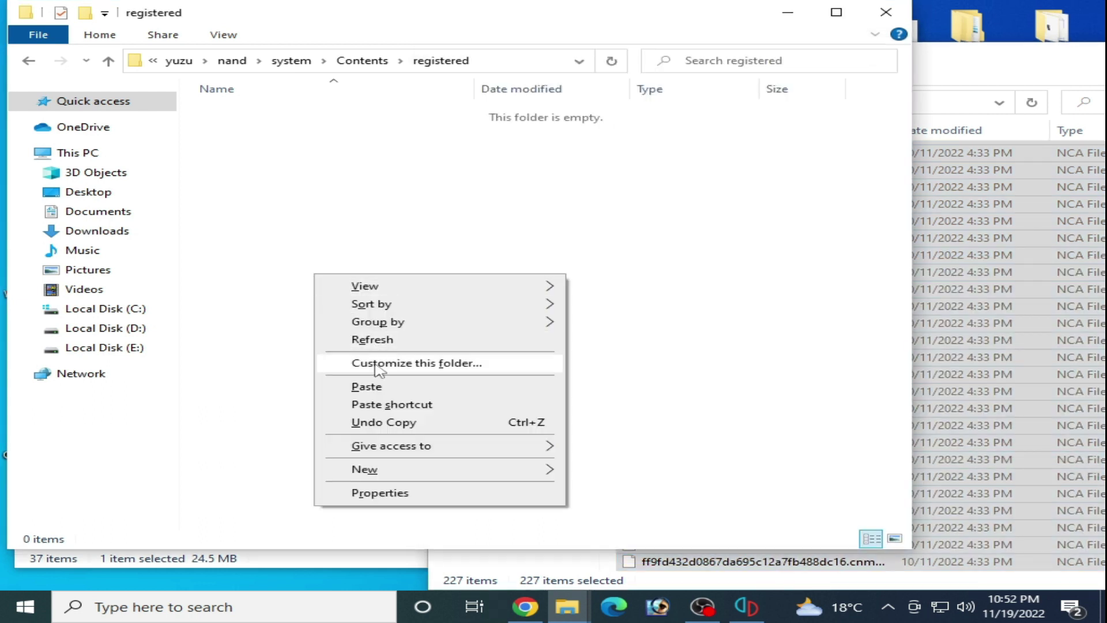
{"action": "left_click", "coordinate": [367, 387]}
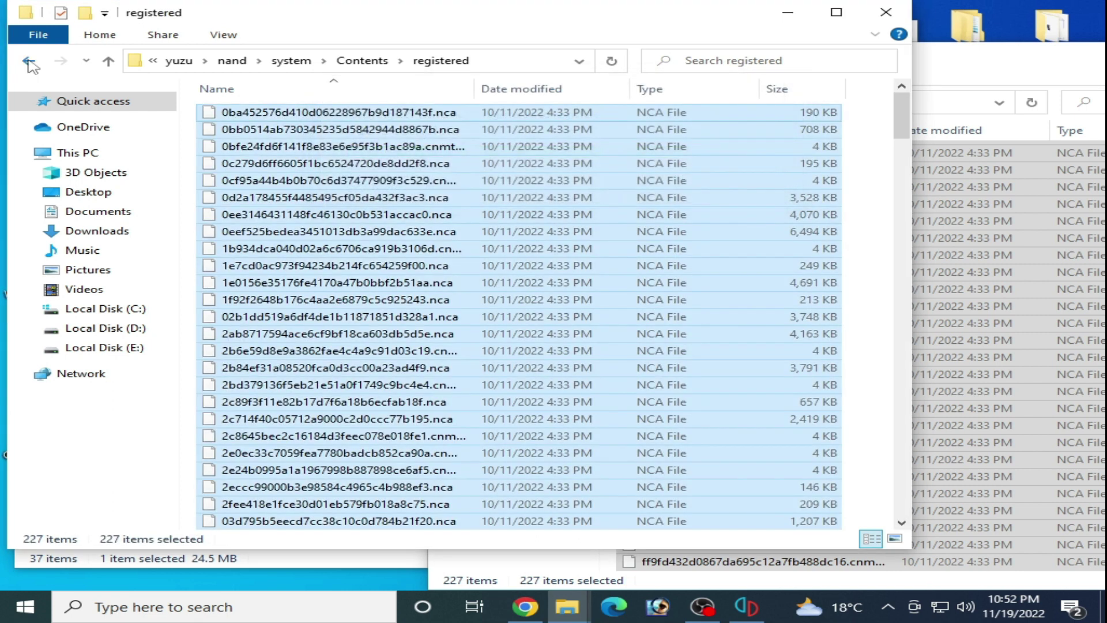
Step: Go back to the top of the yuzu data folder and close both the data folder and firmware source windows
{"action": "left_click", "coordinate": [28, 60]}
{"action": "left_click", "coordinate": [28, 60]}
{"action": "left_click", "coordinate": [28, 61]}
{"action": "left_click", "coordinate": [28, 61]}
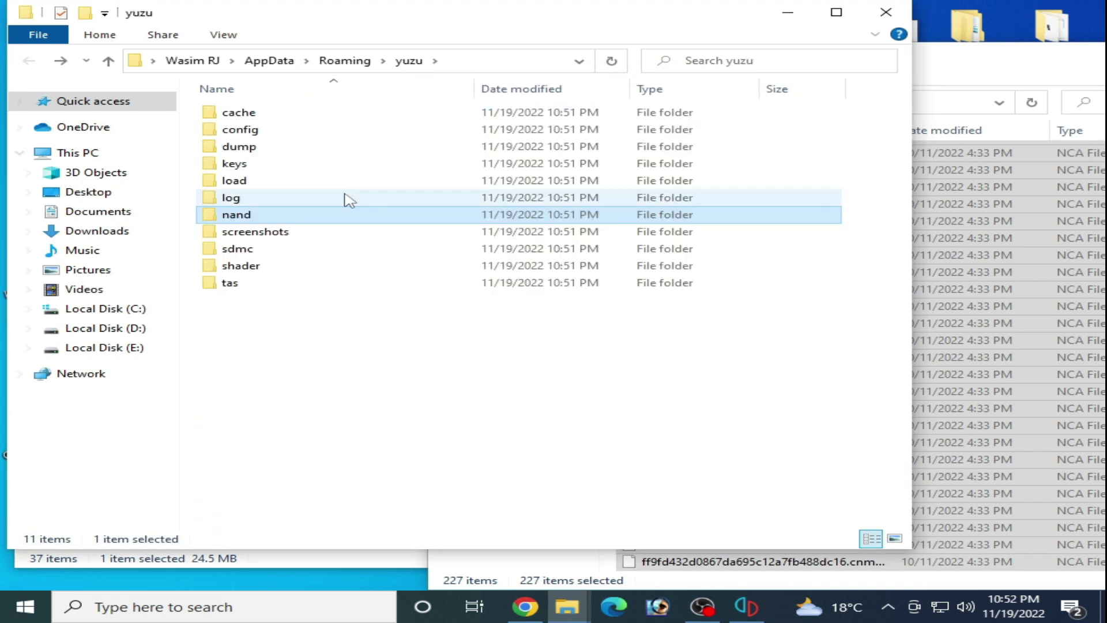
{"action": "left_click", "coordinate": [887, 14]}
{"action": "left_click_drag", "start_coordinate": [929, 57], "coordinate": [569, 58]}
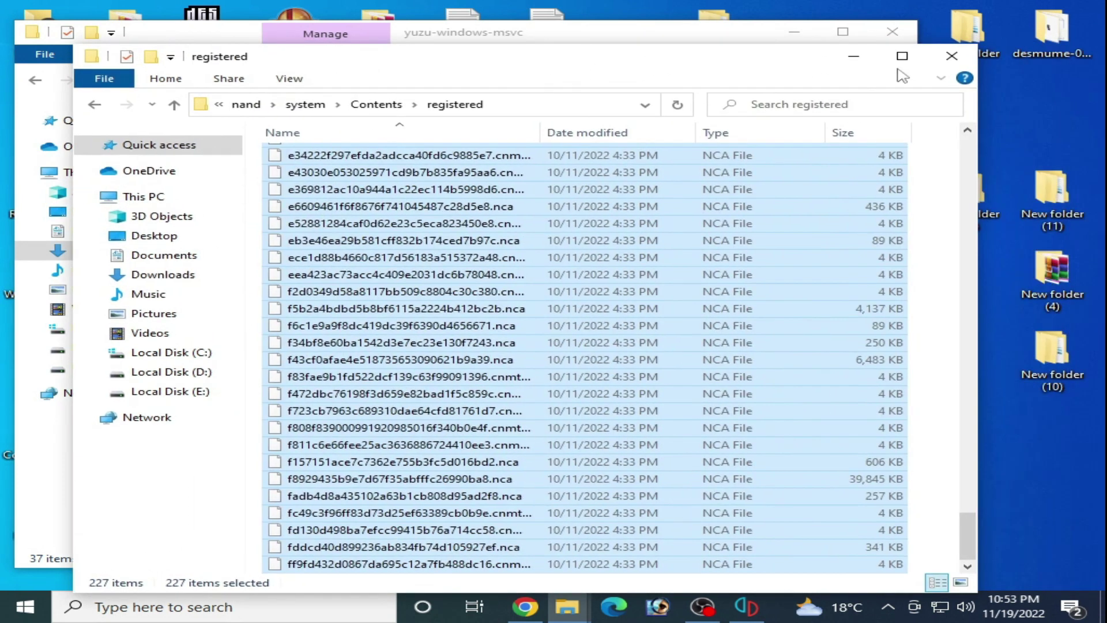
{"action": "left_click", "coordinate": [945, 60]}
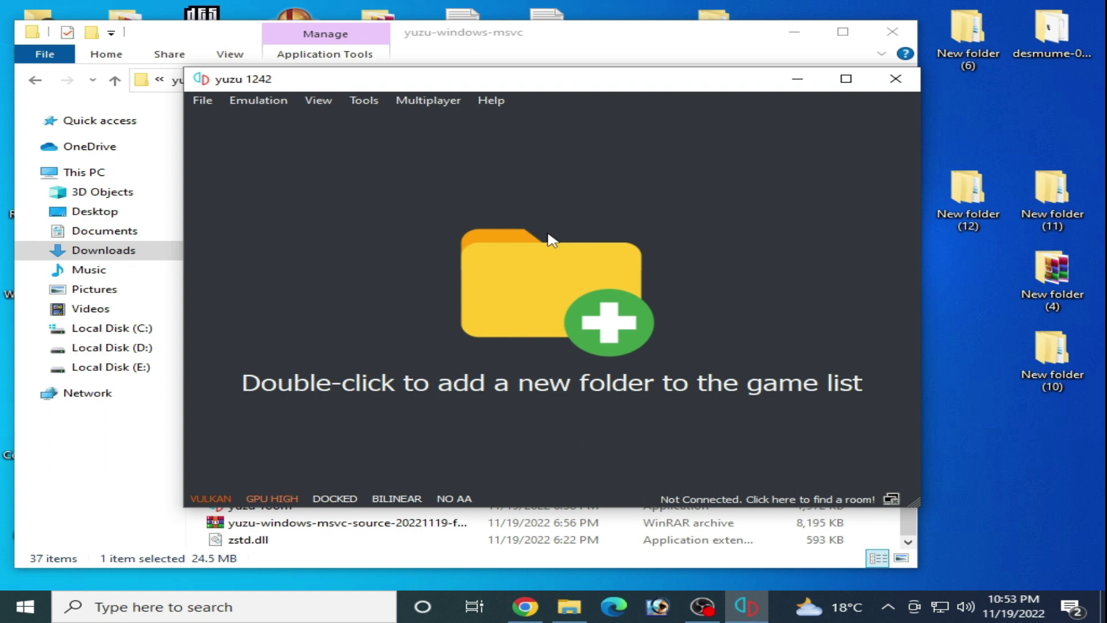
Step: Close yuzu and relaunch it from the yuzu-windows-msvc folder
{"action": "left_click", "coordinate": [891, 85]}
{"action": "key", "text": "Return"}
{"action": "double_click", "coordinate": [495, 302]}
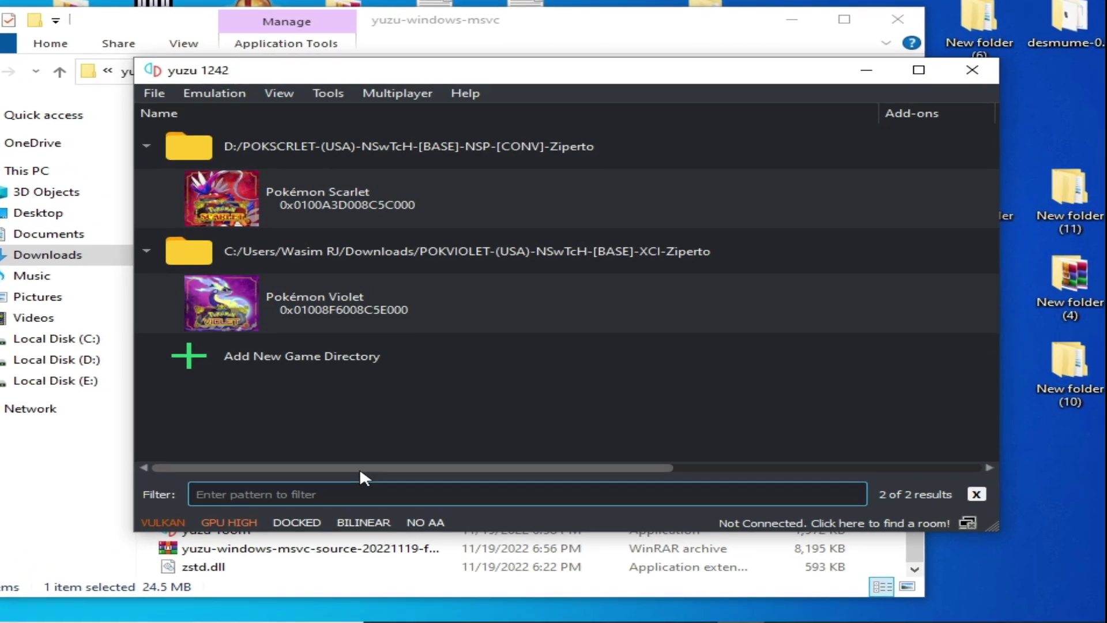
Step: Examine the file type and size of Pokémon Scarlet and Pokémon Violet in the game list
{"action": "left_click_drag", "start_coordinate": [348, 470], "coordinate": [554, 502]}
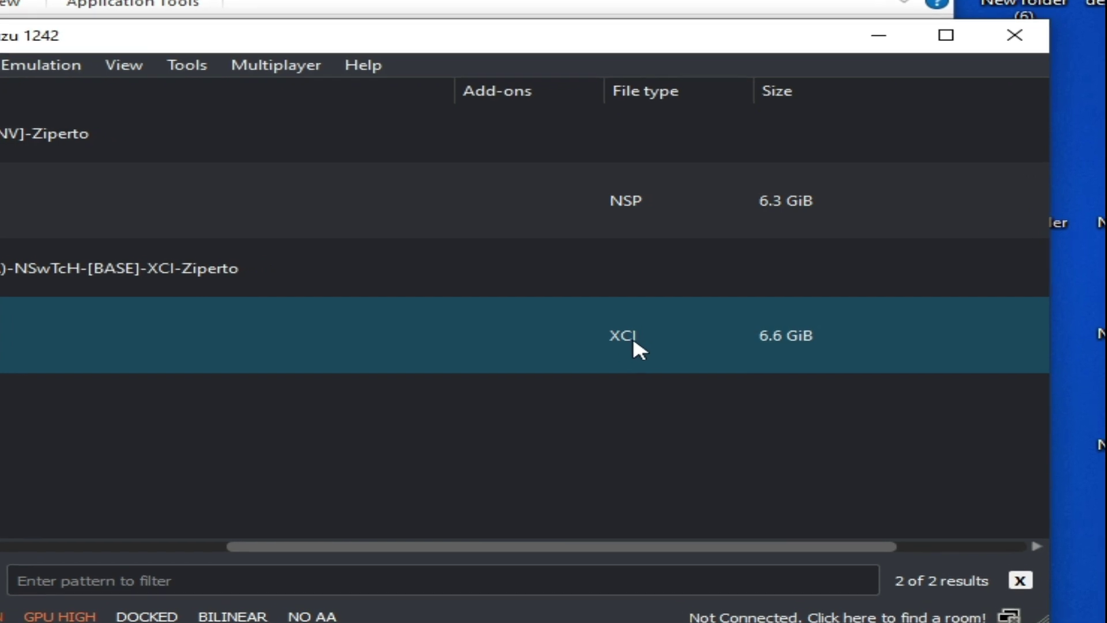
{"action": "left_click", "coordinate": [586, 257]}
{"action": "left_click", "coordinate": [608, 222]}
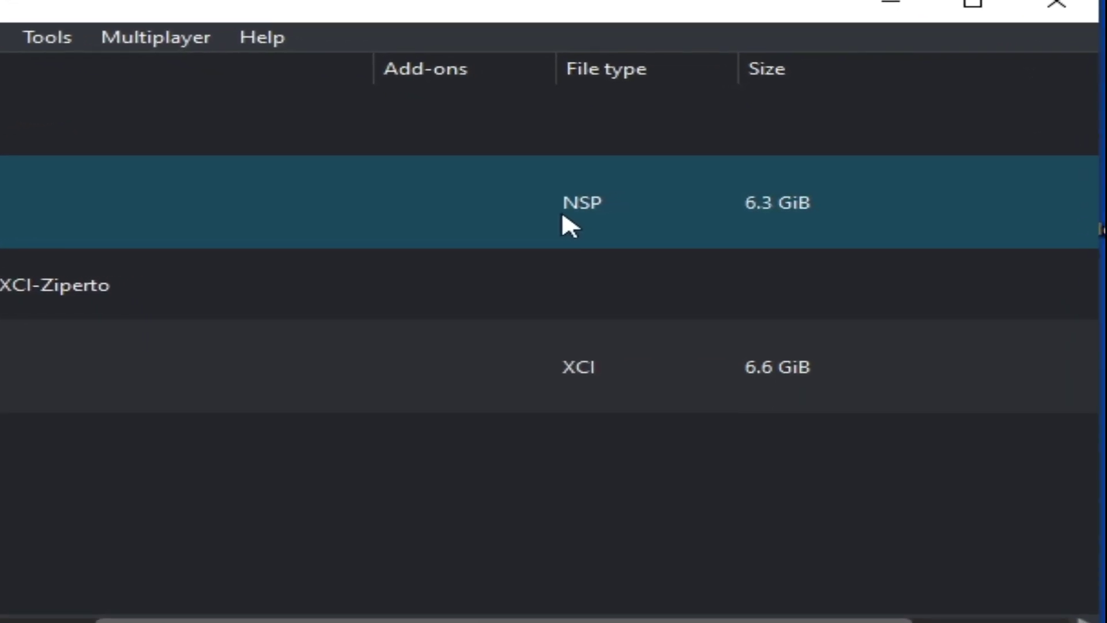
{"action": "left_click", "coordinate": [589, 362]}
{"action": "left_click", "coordinate": [497, 455]}
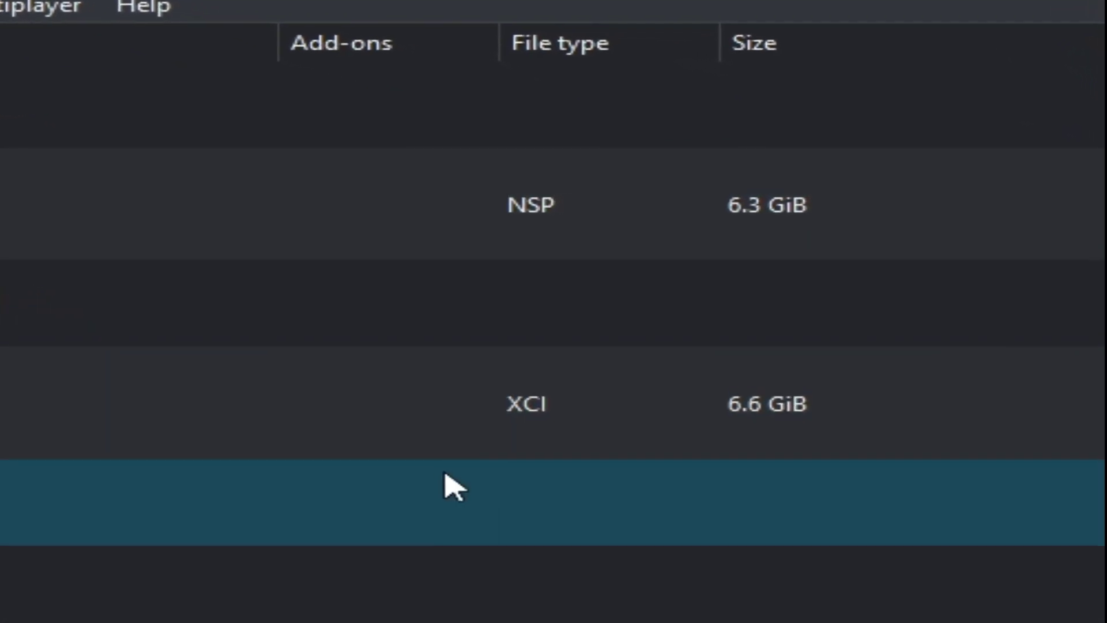
{"action": "left_click", "coordinate": [493, 428]}
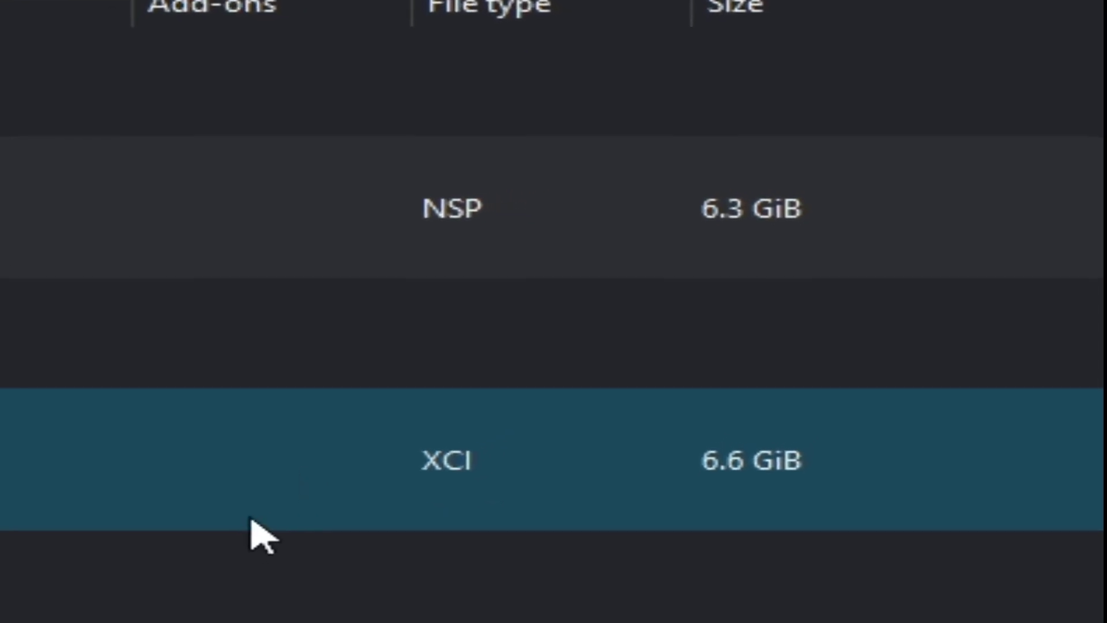
{"action": "key", "text": "Down"}
{"action": "key", "text": "Down"}
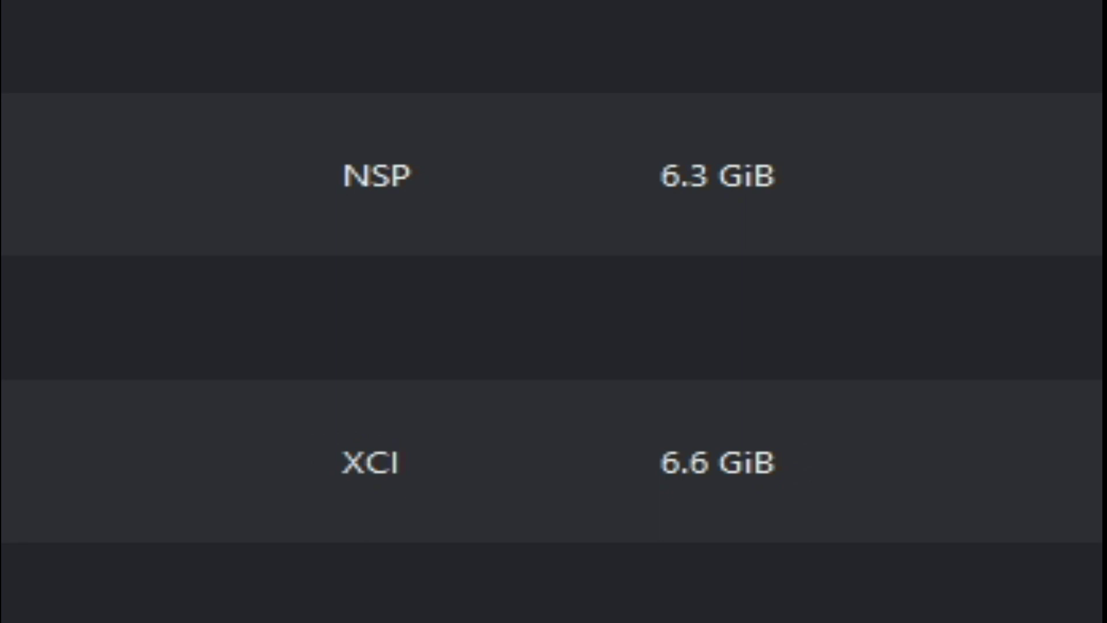
{"action": "left_click", "coordinate": [314, 443]}
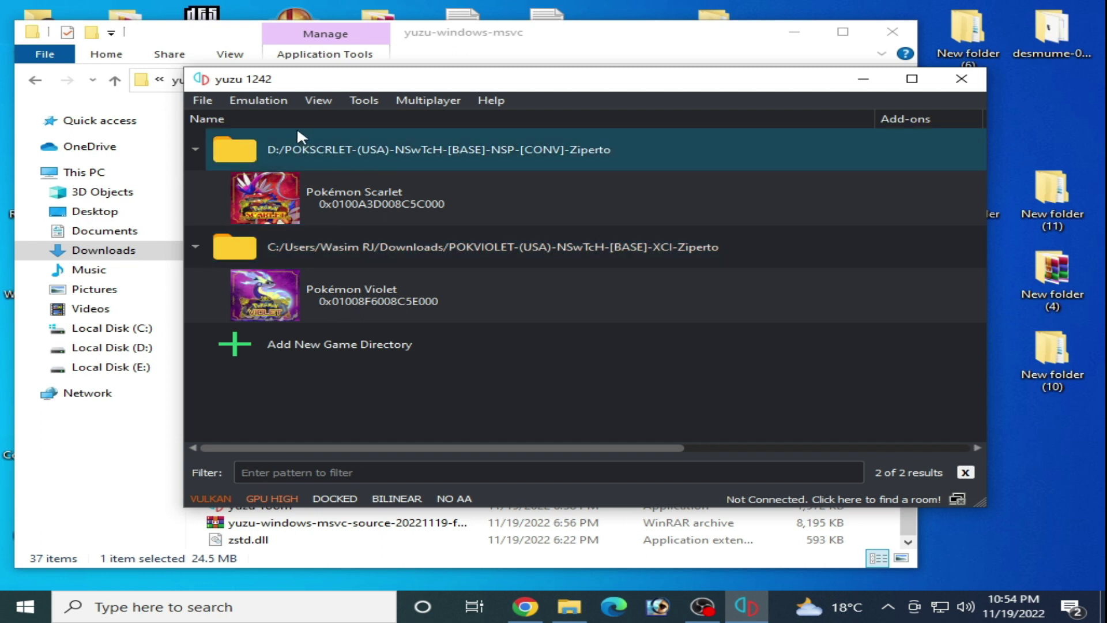
Step: Open the emulator configuration and review the General and System settings, including Multicore CPU Emulation
{"action": "left_click", "coordinate": [265, 103]}
{"action": "left_click", "coordinate": [290, 191]}
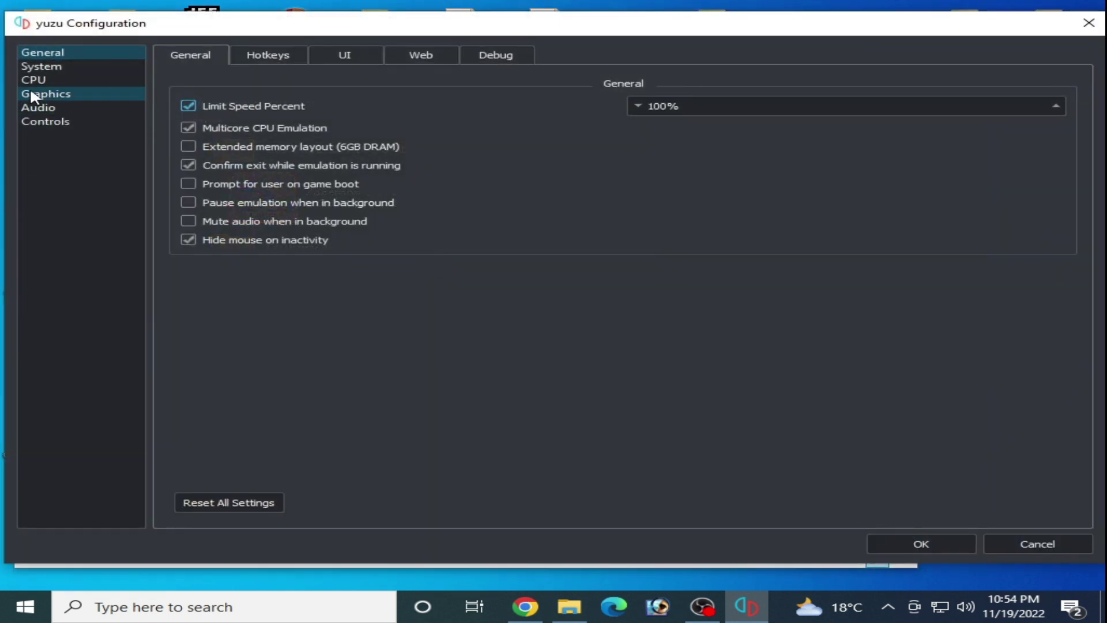
{"action": "left_click", "coordinate": [40, 96]}
{"action": "left_click", "coordinate": [42, 52]}
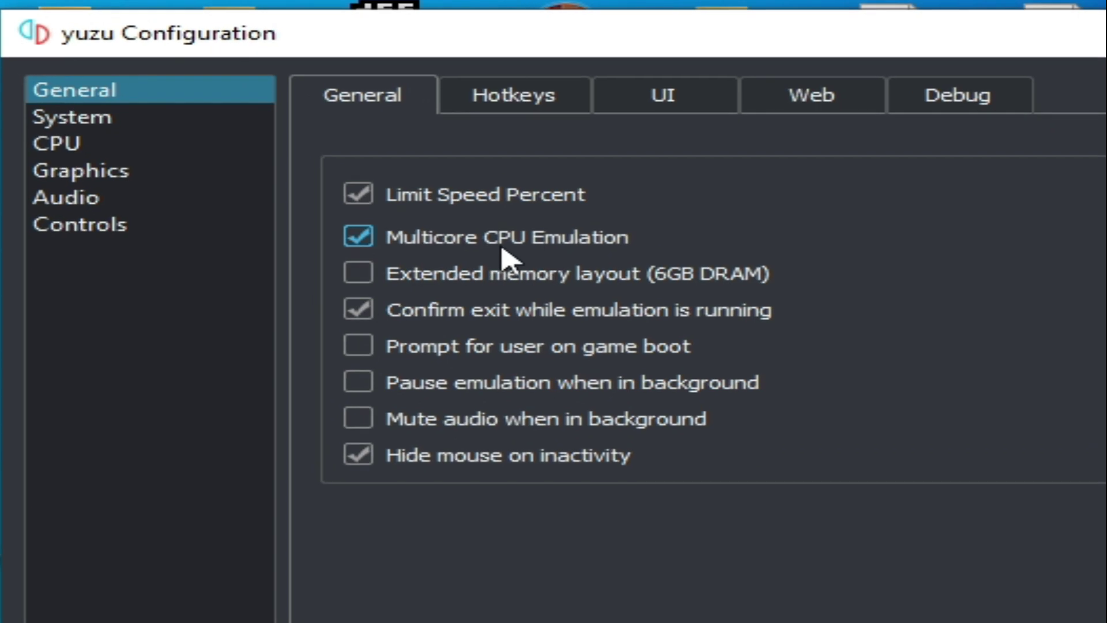
{"action": "left_click", "coordinate": [269, 181]}
{"action": "left_click", "coordinate": [497, 326]}
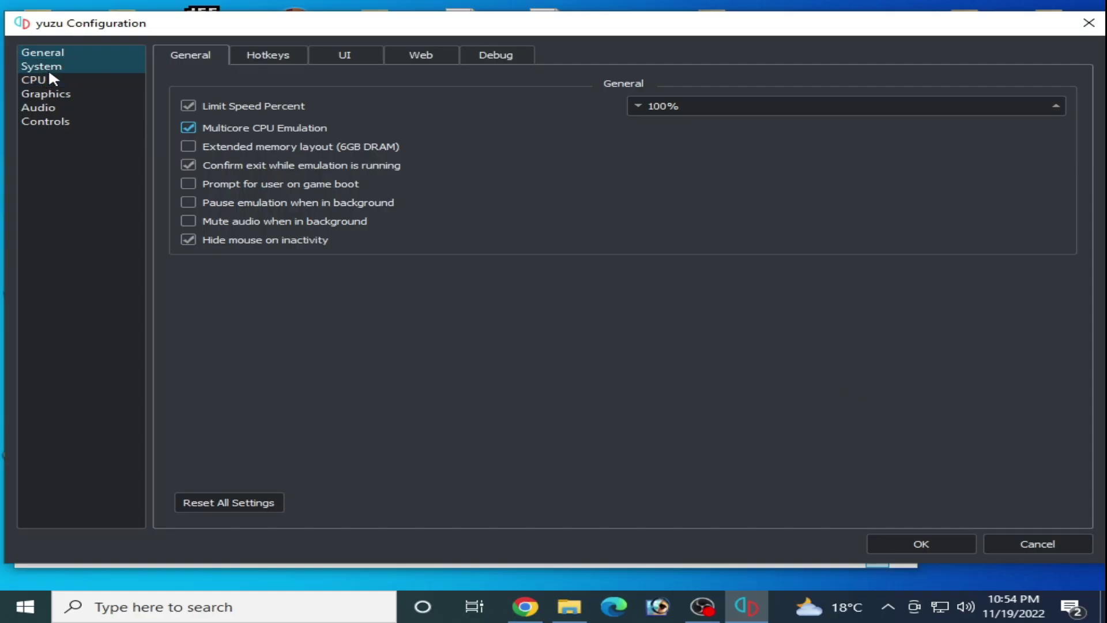
{"action": "left_click", "coordinate": [119, 164]}
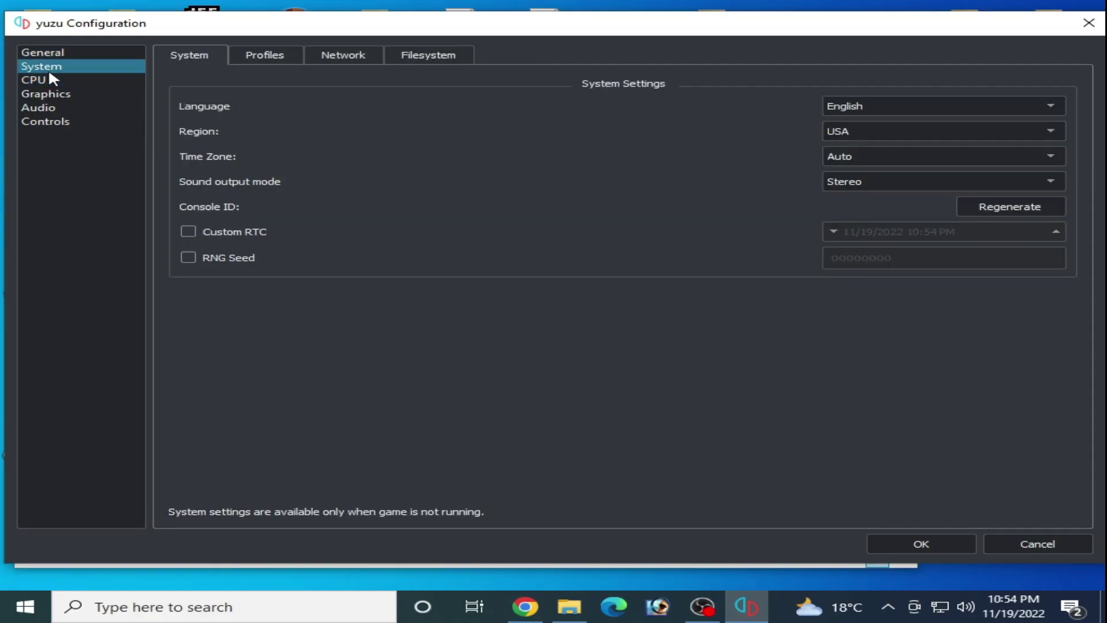
Step: Try the Unsafe CPU accuracy and set the accuracy back to Auto
{"action": "left_click", "coordinate": [44, 79]}
{"action": "left_click", "coordinate": [677, 113]}
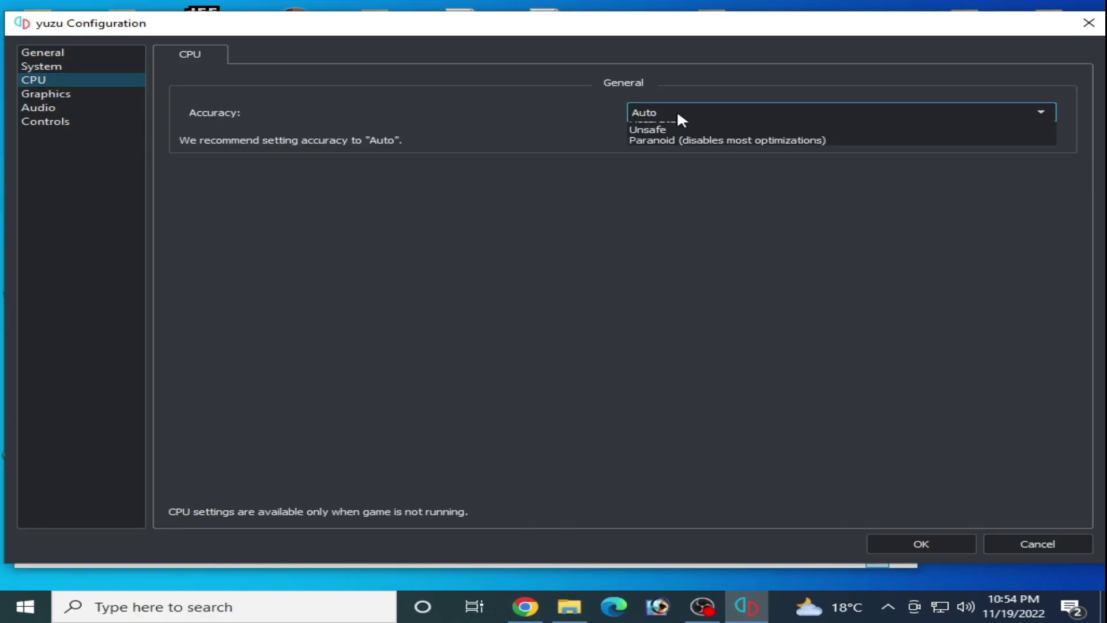
{"action": "left_click", "coordinate": [670, 117]}
{"action": "left_click", "coordinate": [677, 115]}
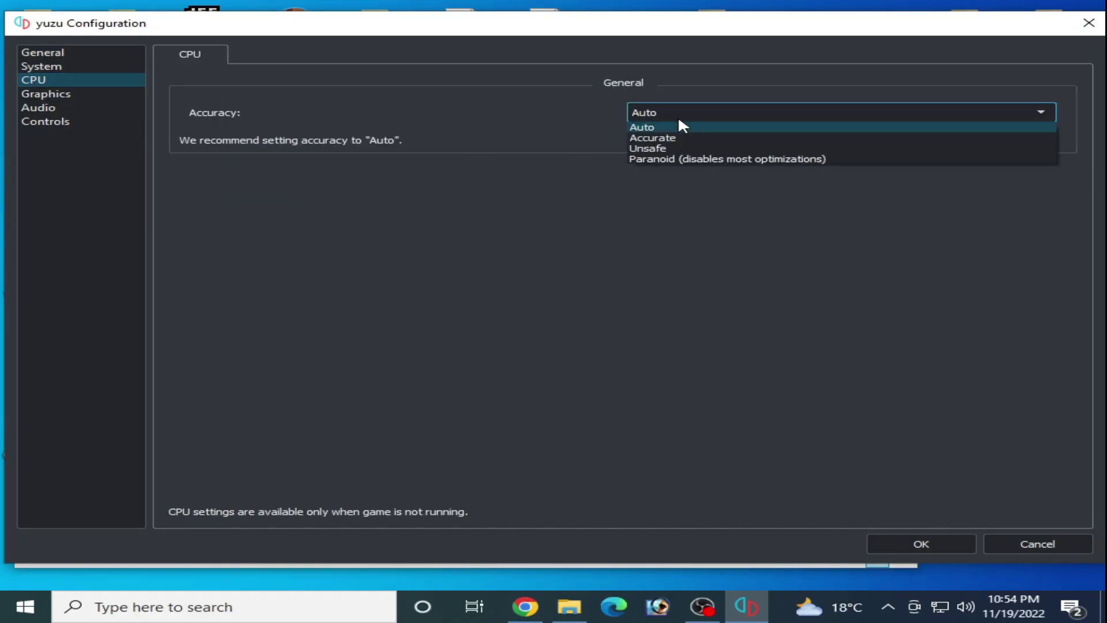
{"action": "left_click", "coordinate": [651, 148]}
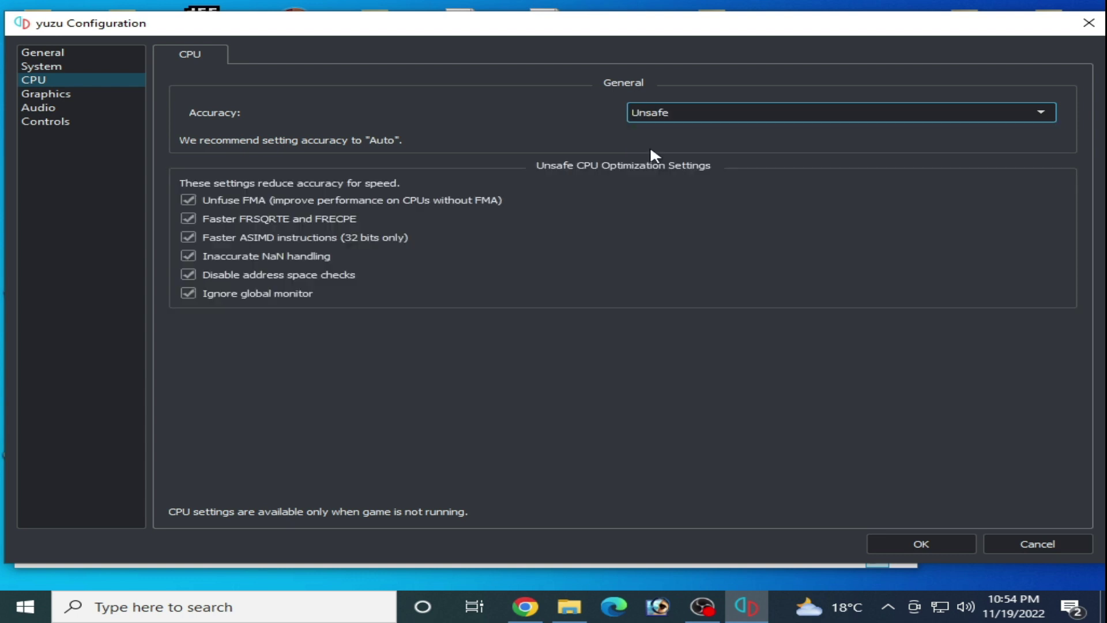
{"action": "left_click", "coordinate": [679, 113]}
{"action": "left_click", "coordinate": [681, 127]}
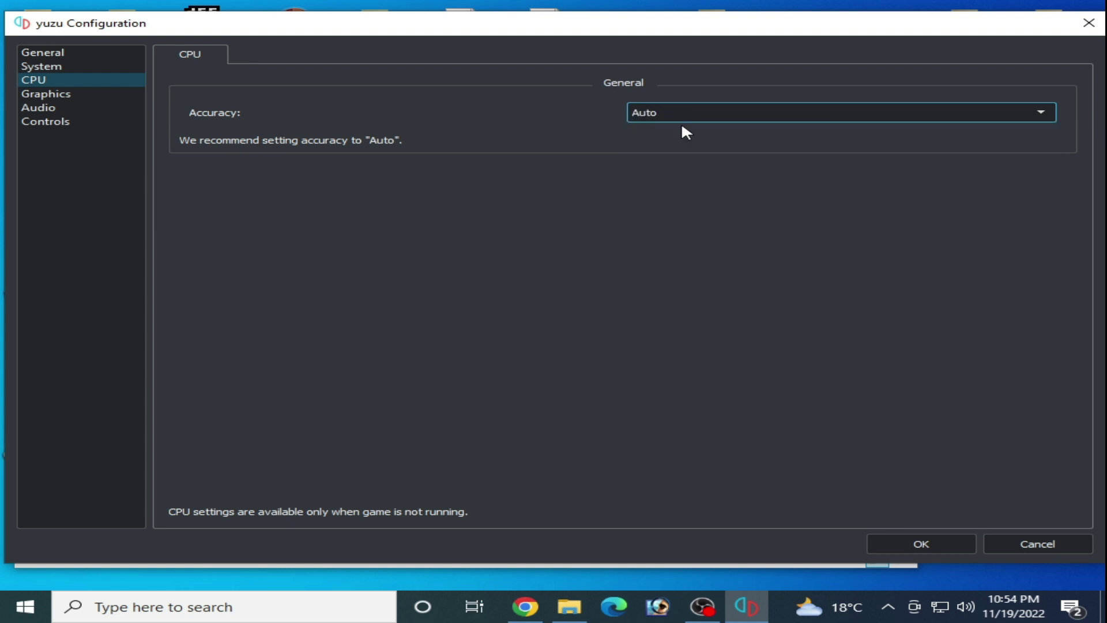
Step: In the graphics settings, keep the Vulkan API, choose NVIDIA GeForce GTX 750 as the device and set the resolution to 1X (720p/1080p)
{"action": "left_click", "coordinate": [67, 95]}
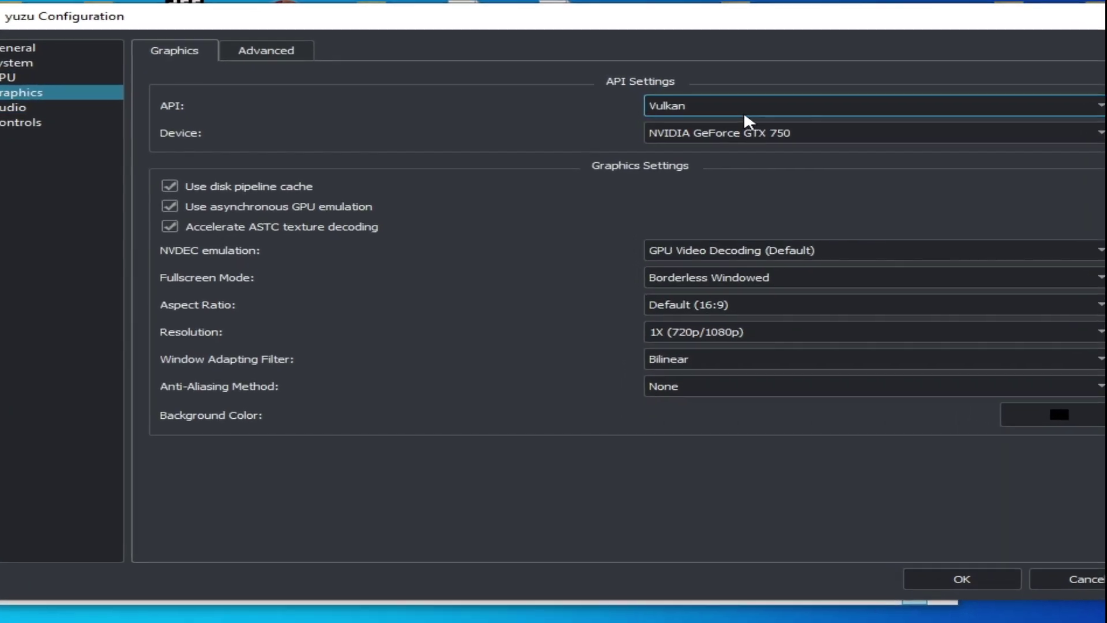
{"action": "left_click", "coordinate": [721, 109]}
{"action": "left_click", "coordinate": [741, 134]}
{"action": "left_click", "coordinate": [789, 141]}
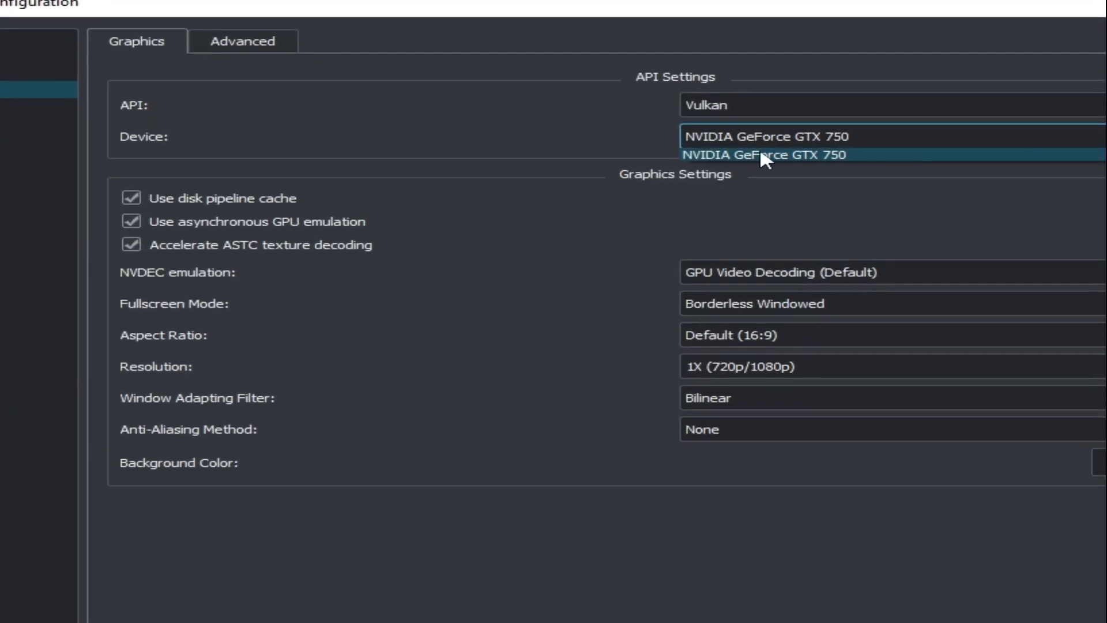
{"action": "left_click", "coordinate": [744, 154]}
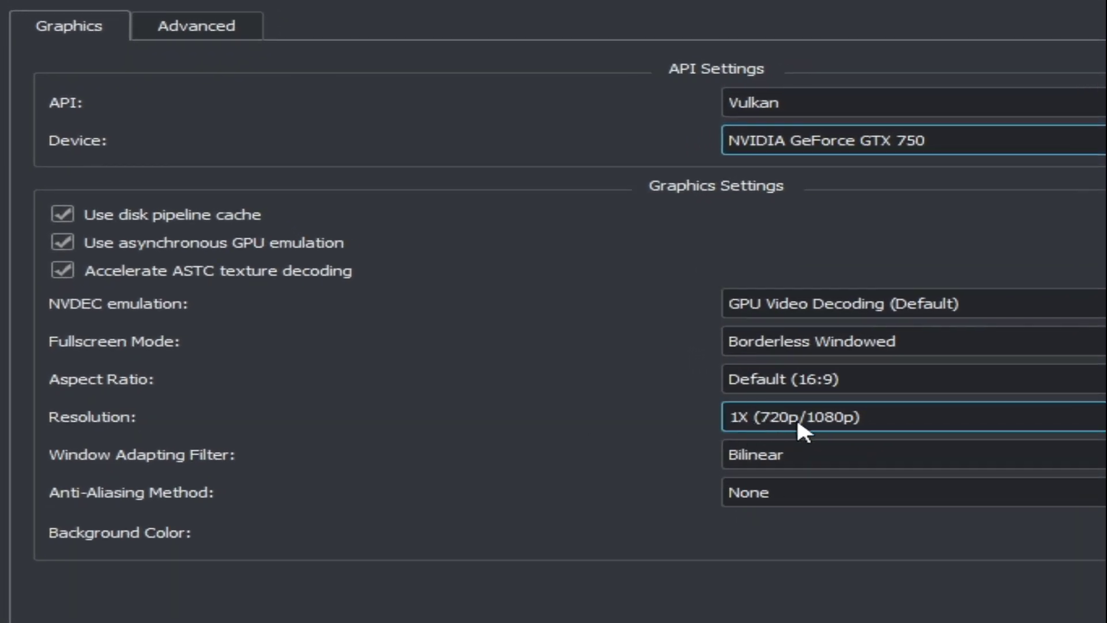
{"action": "left_click", "coordinate": [837, 425]}
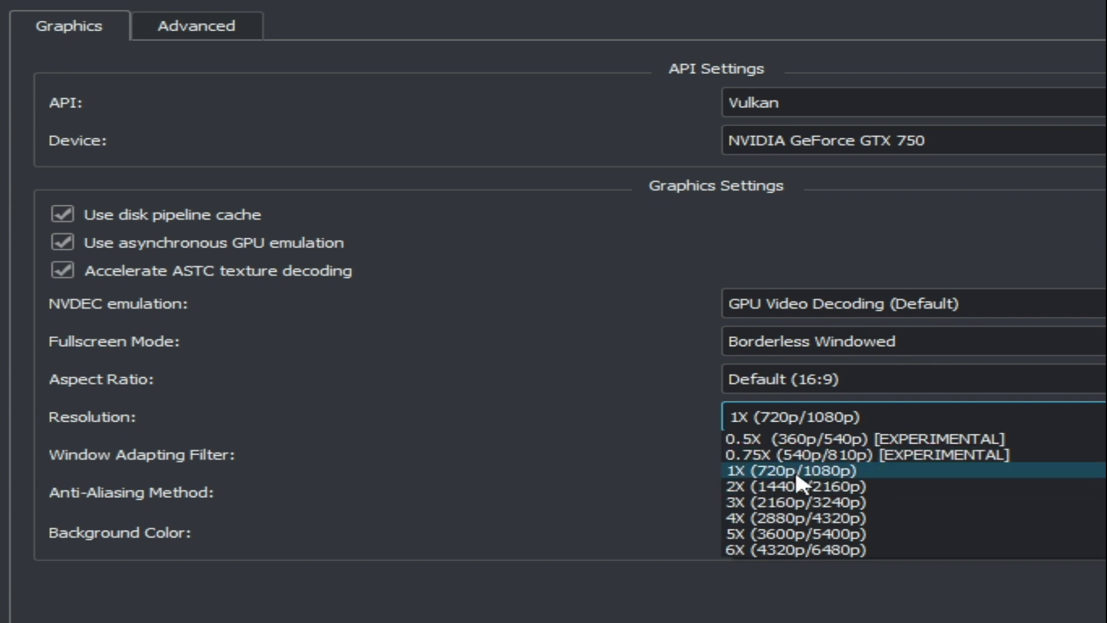
{"action": "left_click", "coordinate": [748, 470]}
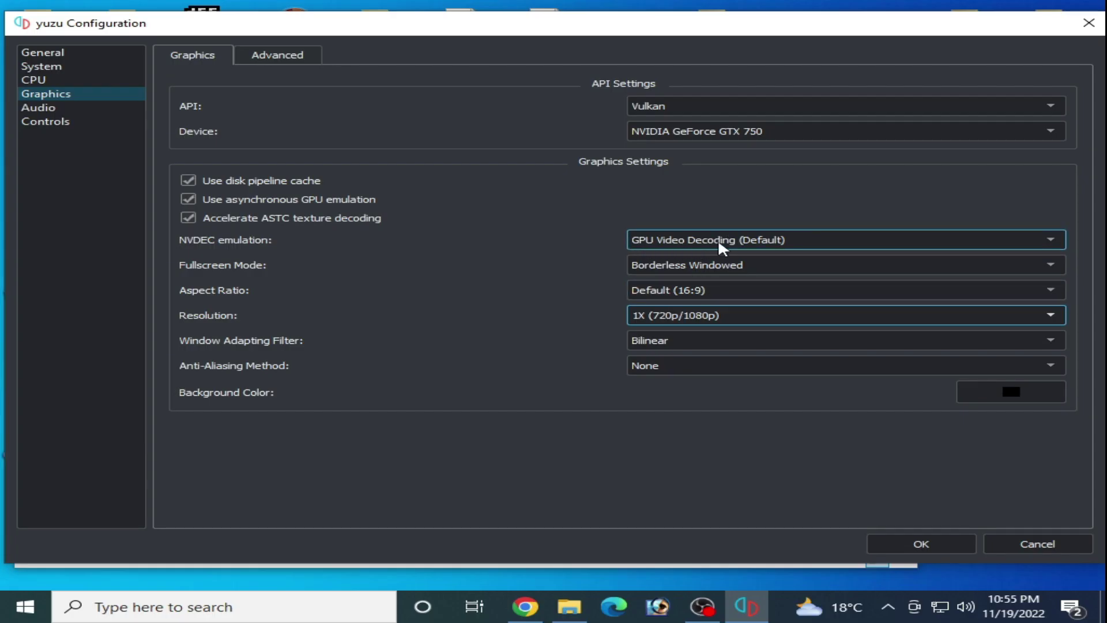
Step: Try CPU Video Decoding for NVDEC emulation and set it back to GPU Video Decoding (Default)
{"action": "left_click", "coordinate": [749, 236]}
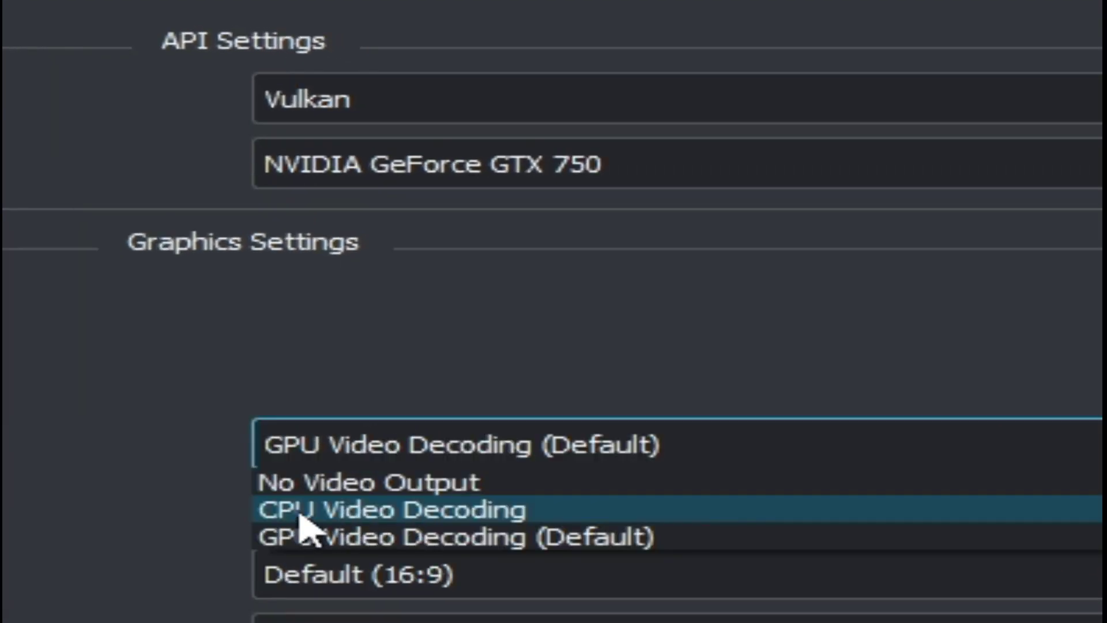
{"action": "left_click", "coordinate": [321, 511]}
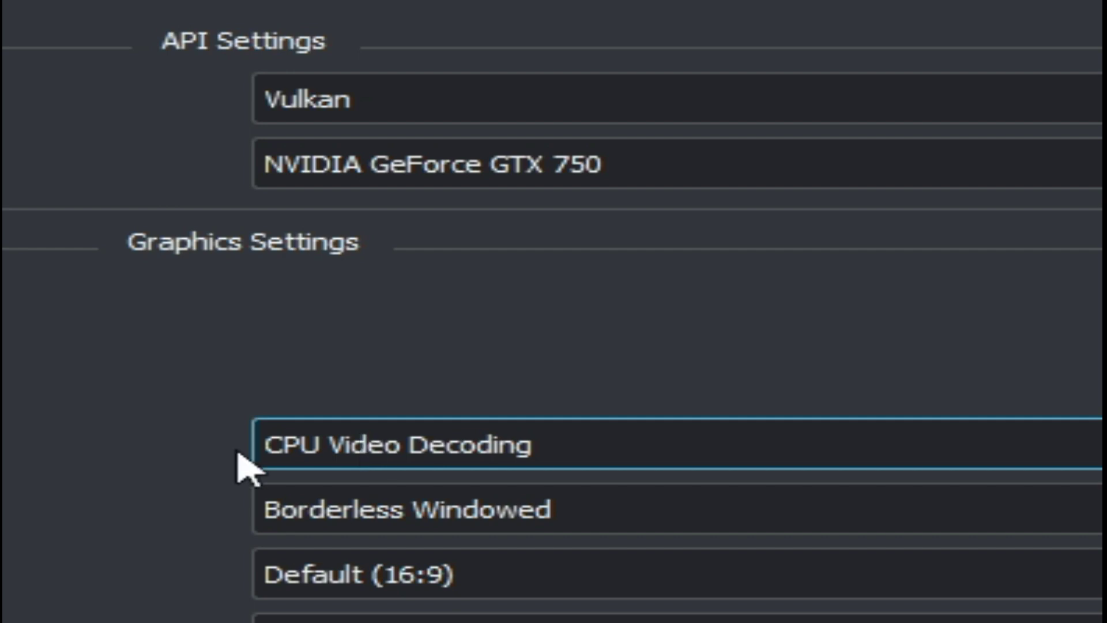
{"action": "left_click", "coordinate": [408, 446]}
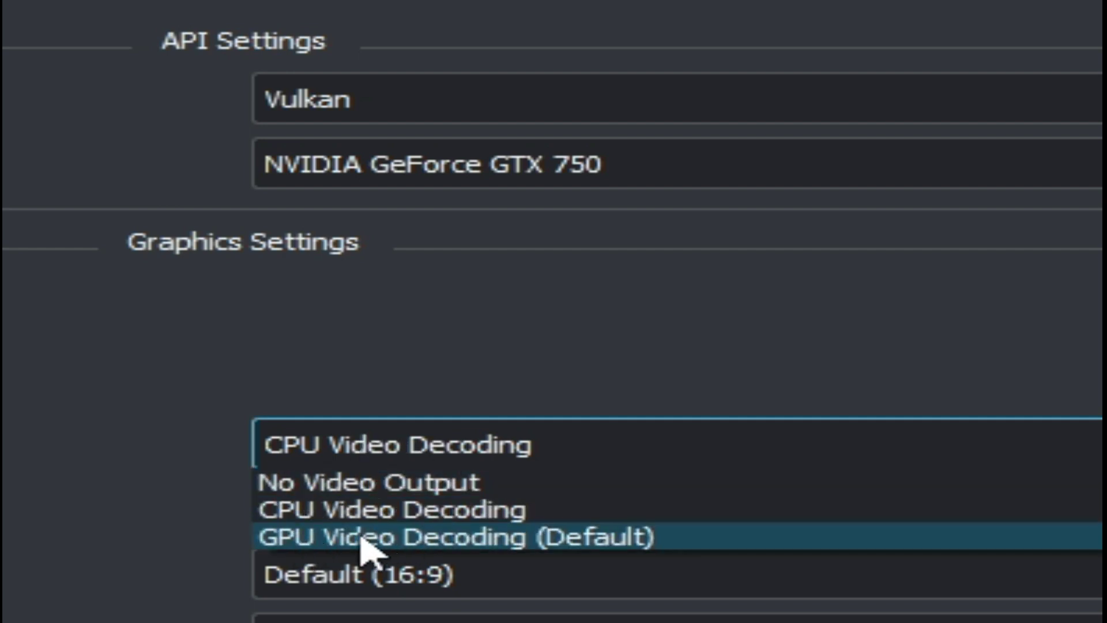
{"action": "left_click", "coordinate": [542, 540]}
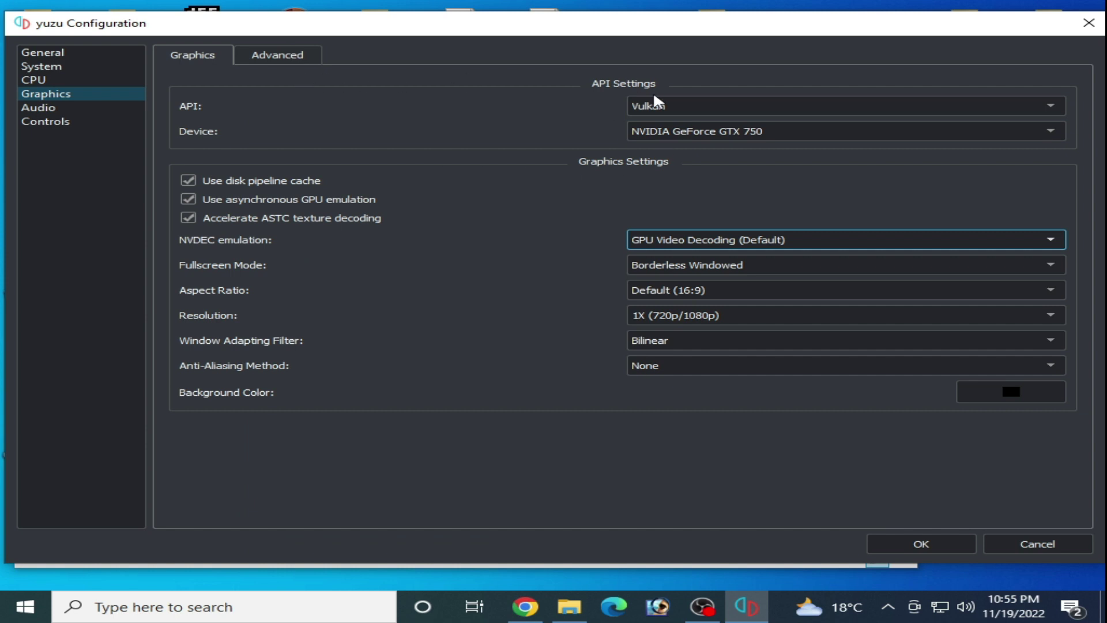
Step: Try OpenGL as the graphics API and switch it back to Vulkan
{"action": "left_click", "coordinate": [669, 105]}
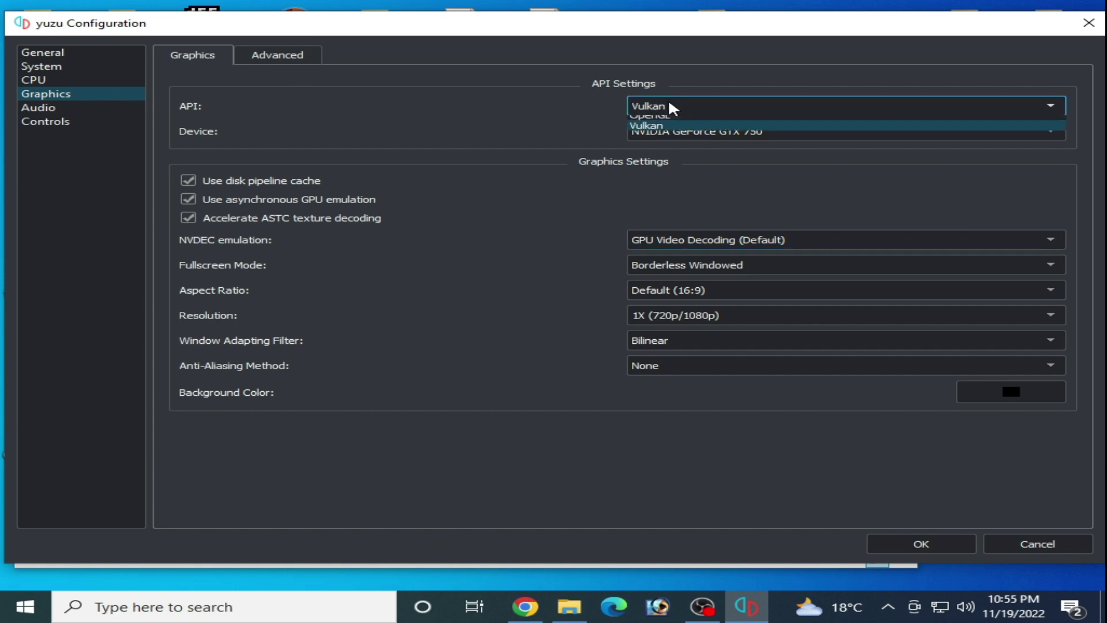
{"action": "left_click", "coordinate": [663, 118]}
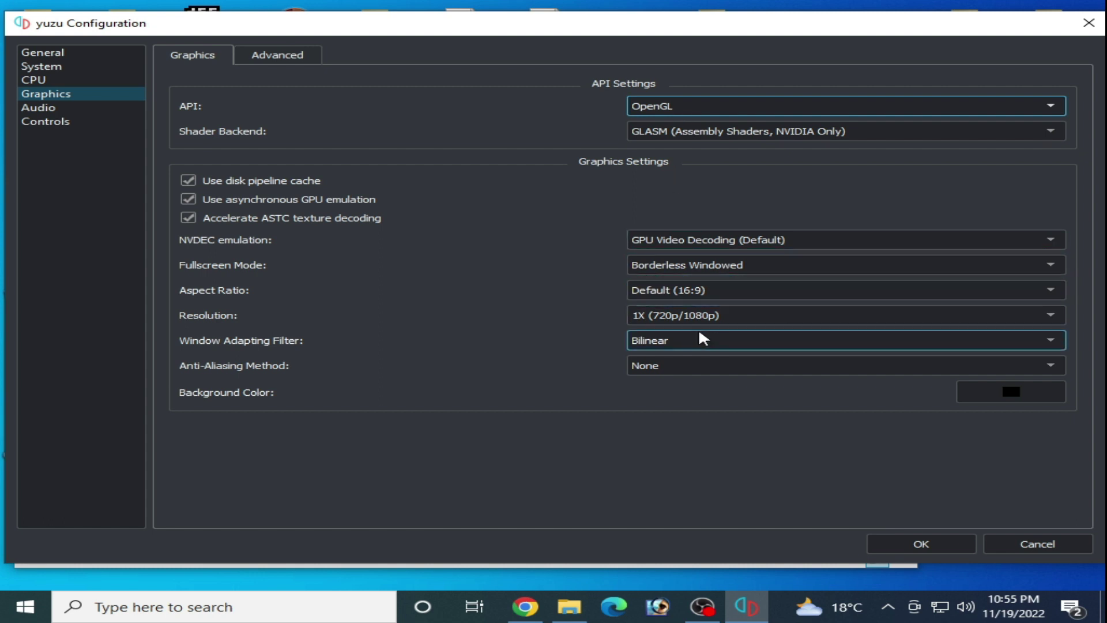
{"action": "left_click", "coordinate": [692, 105]}
{"action": "left_click", "coordinate": [646, 128]}
Step: Try AMD FidelityFX Super Resolution as the window adapting filter and set it back to Bilinear
{"action": "left_click", "coordinate": [688, 340]}
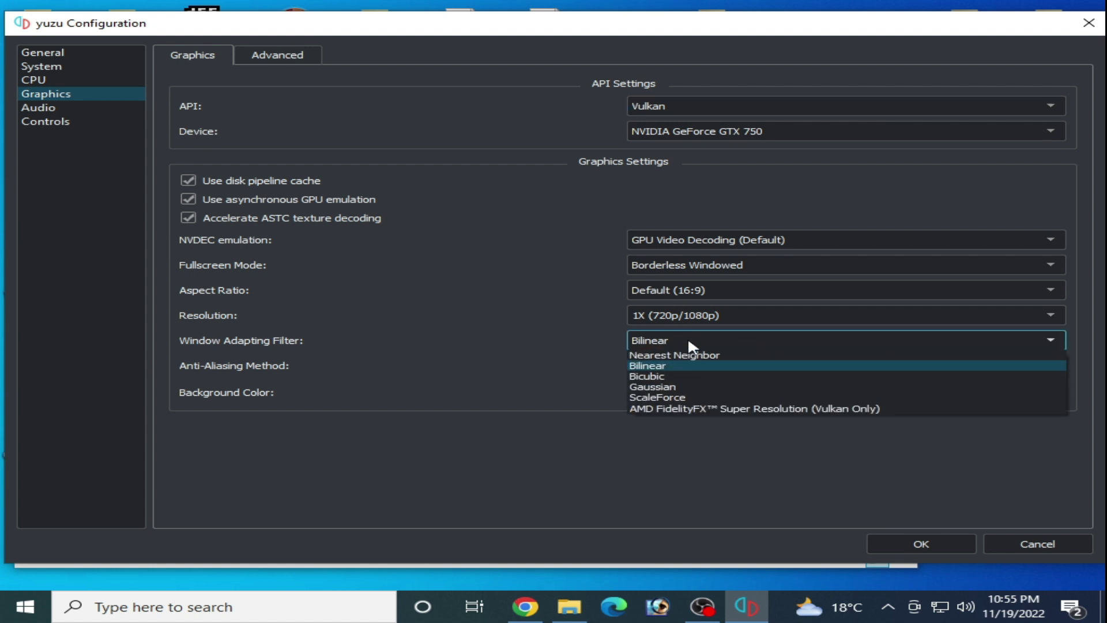
{"action": "left_click", "coordinate": [651, 409]}
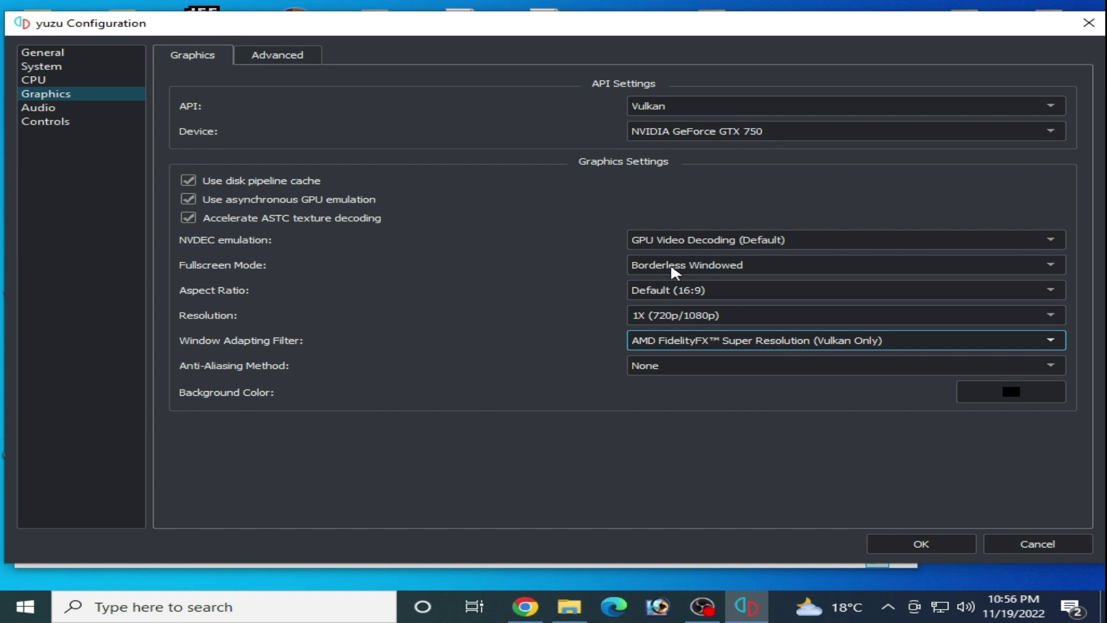
{"action": "left_click", "coordinate": [717, 339]}
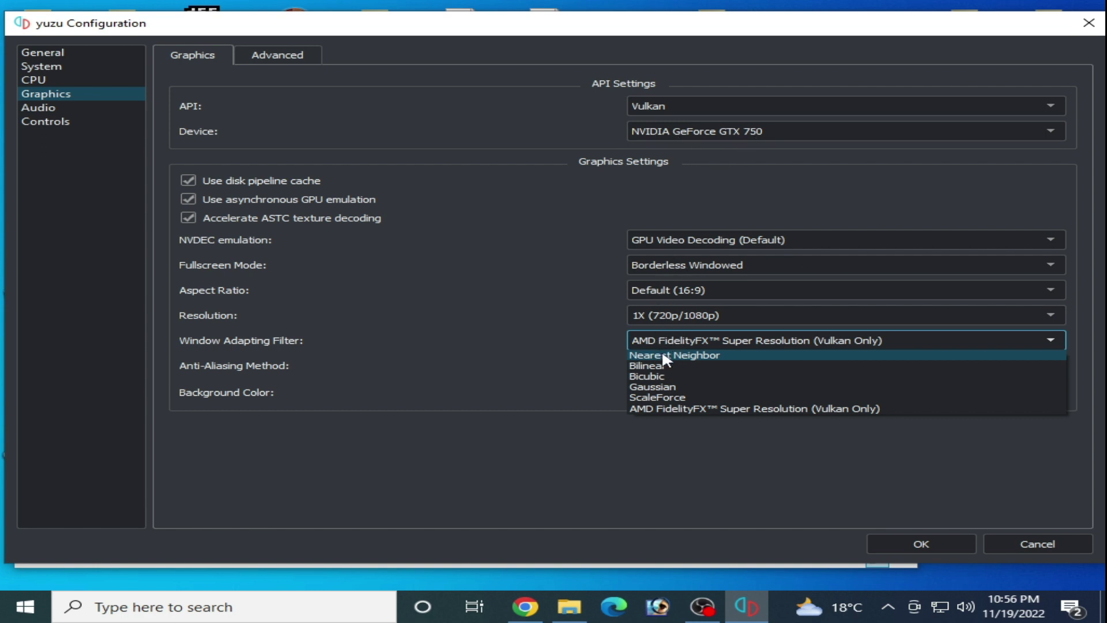
{"action": "left_click", "coordinate": [657, 366]}
Step: In the advanced graphics settings, disable VSync and enable asynchronous shader building and pessimistic buffer flushes
{"action": "left_click", "coordinate": [283, 59]}
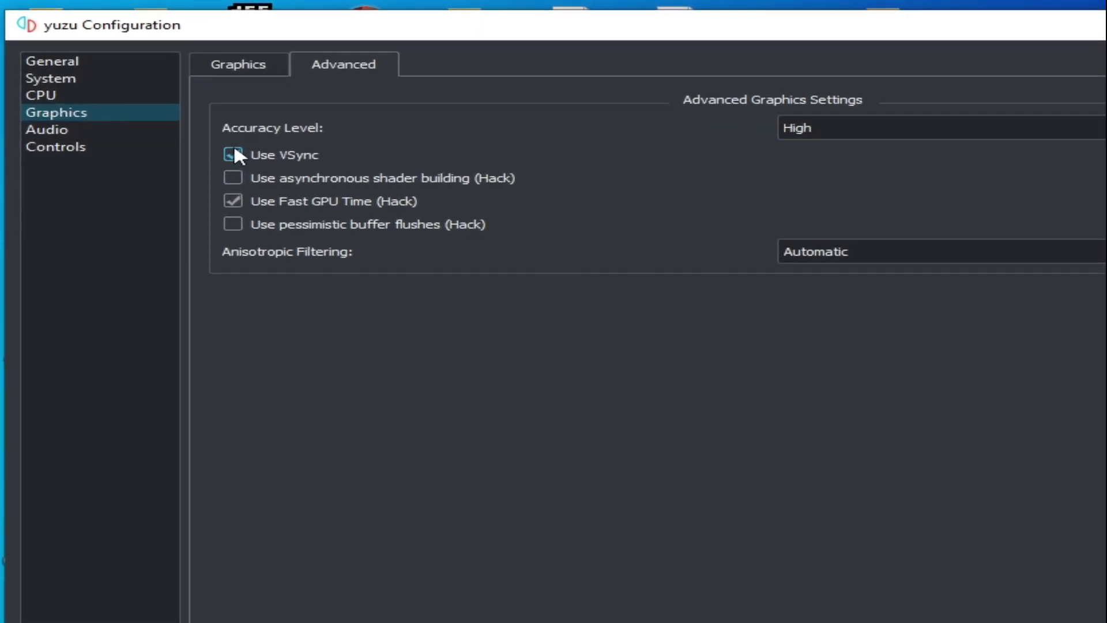
{"action": "left_click", "coordinate": [234, 154]}
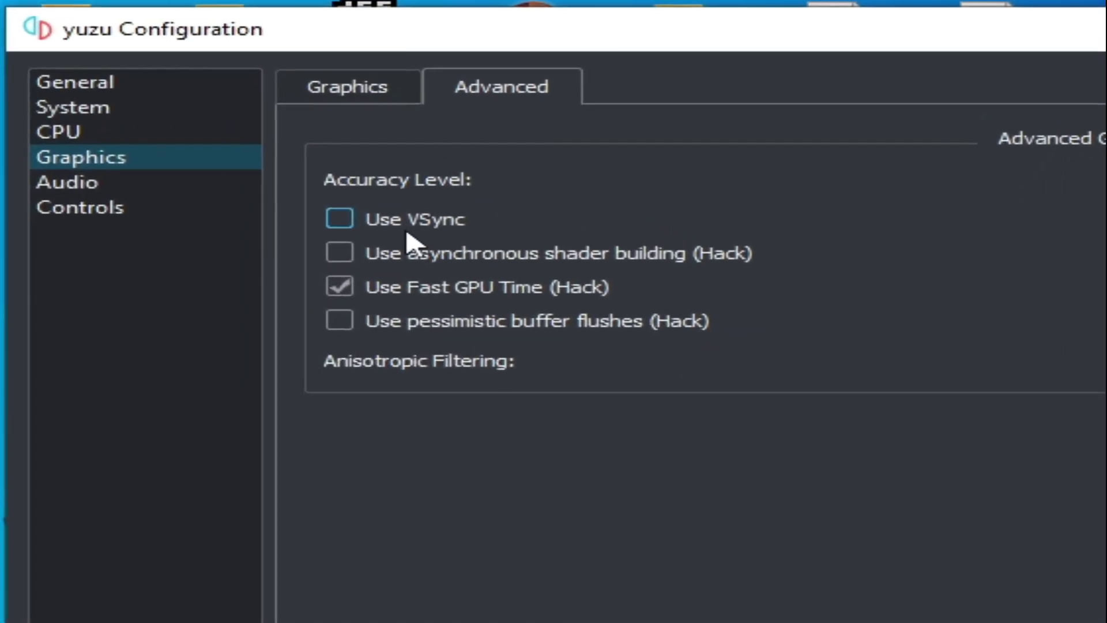
{"action": "left_click", "coordinate": [339, 252]}
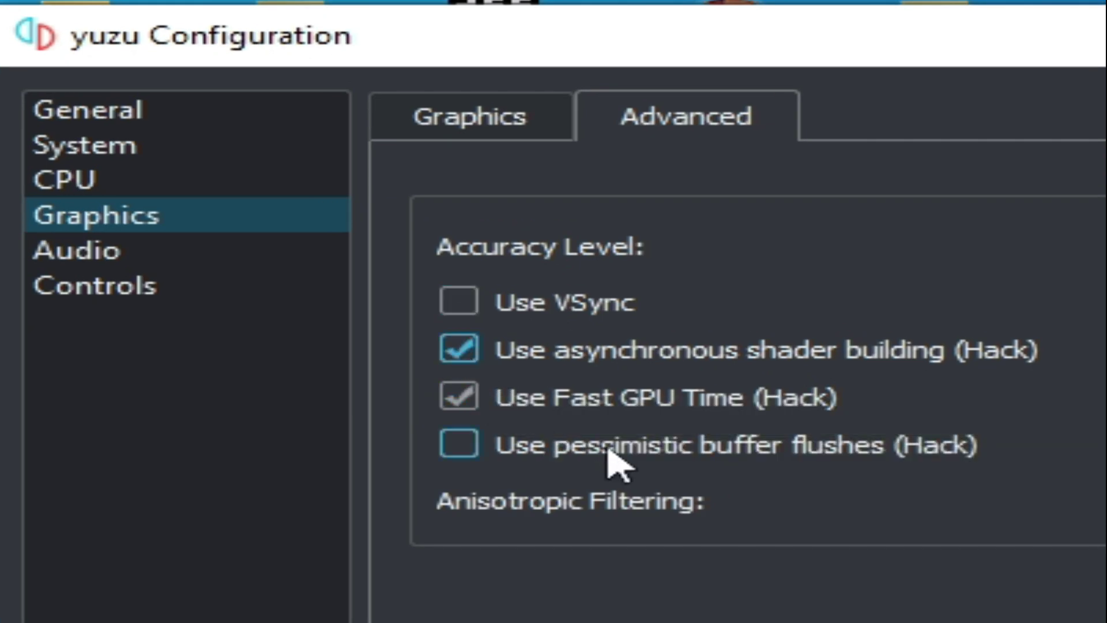
{"action": "left_click", "coordinate": [462, 452]}
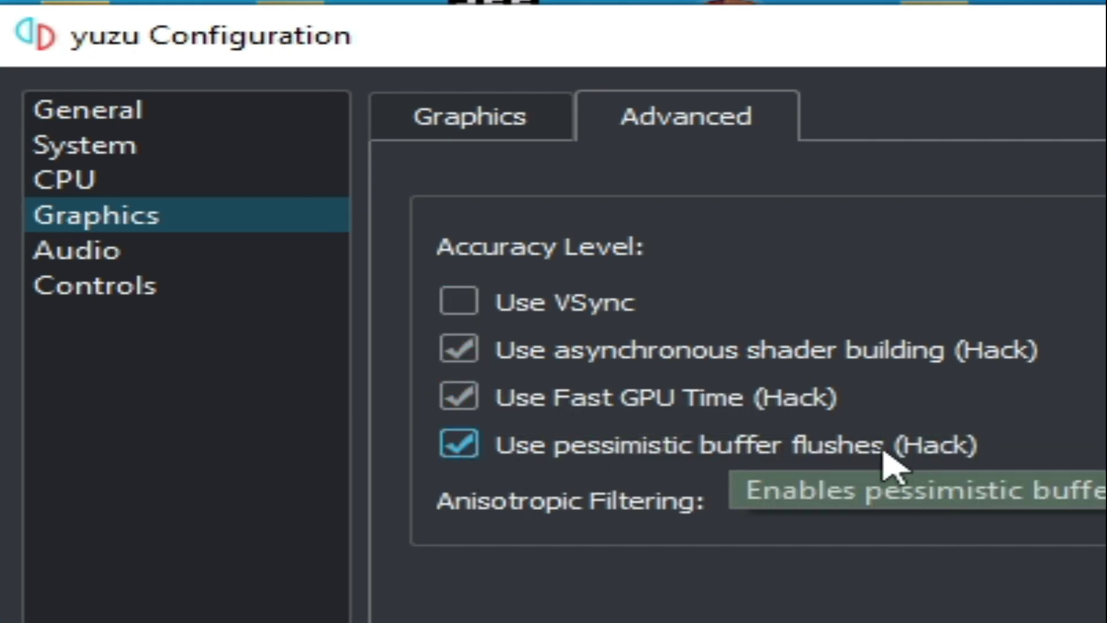
{"action": "left_click", "coordinate": [455, 449]}
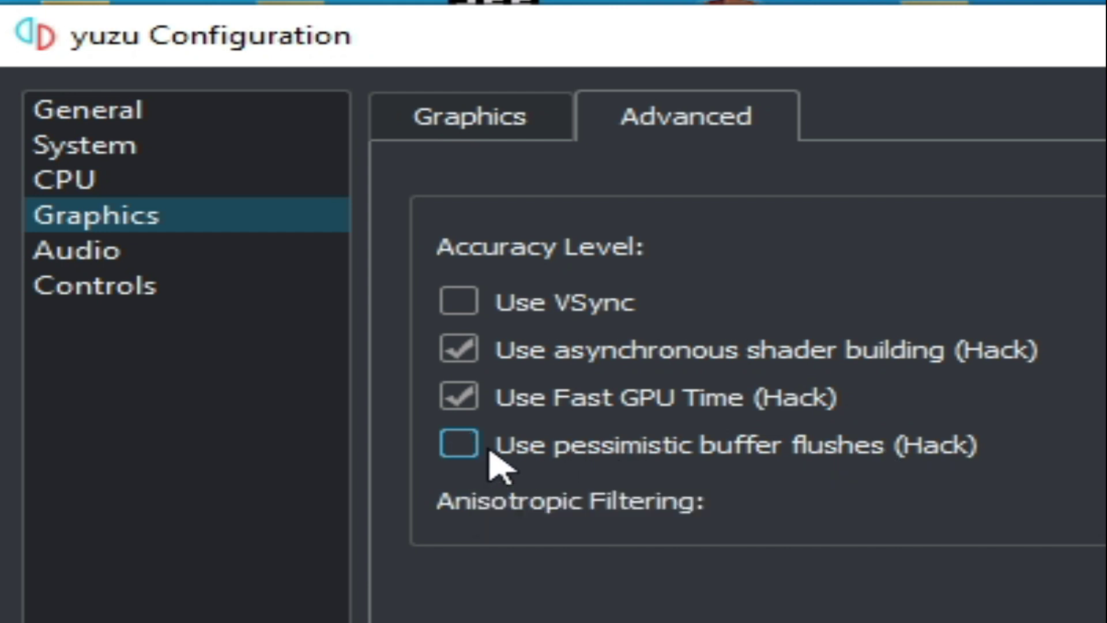
{"action": "left_click", "coordinate": [459, 445]}
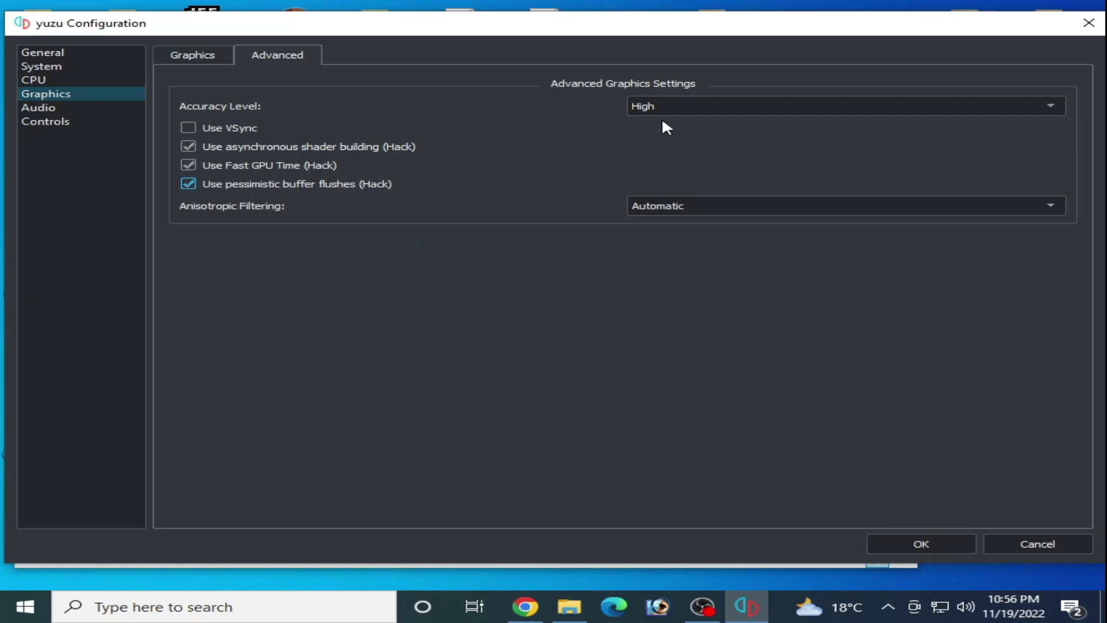
Step: Set the graphics accuracy level to Normal and keep anisotropic filtering on Automatic
{"action": "left_click", "coordinate": [680, 106]}
{"action": "left_click", "coordinate": [660, 122]}
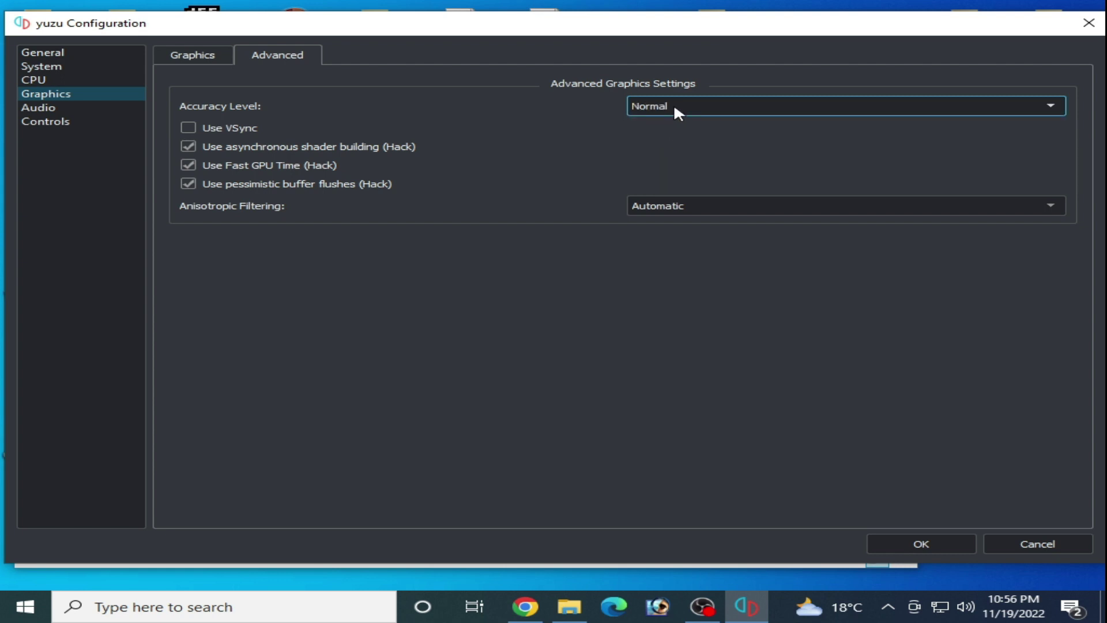
{"action": "left_click", "coordinate": [676, 109]}
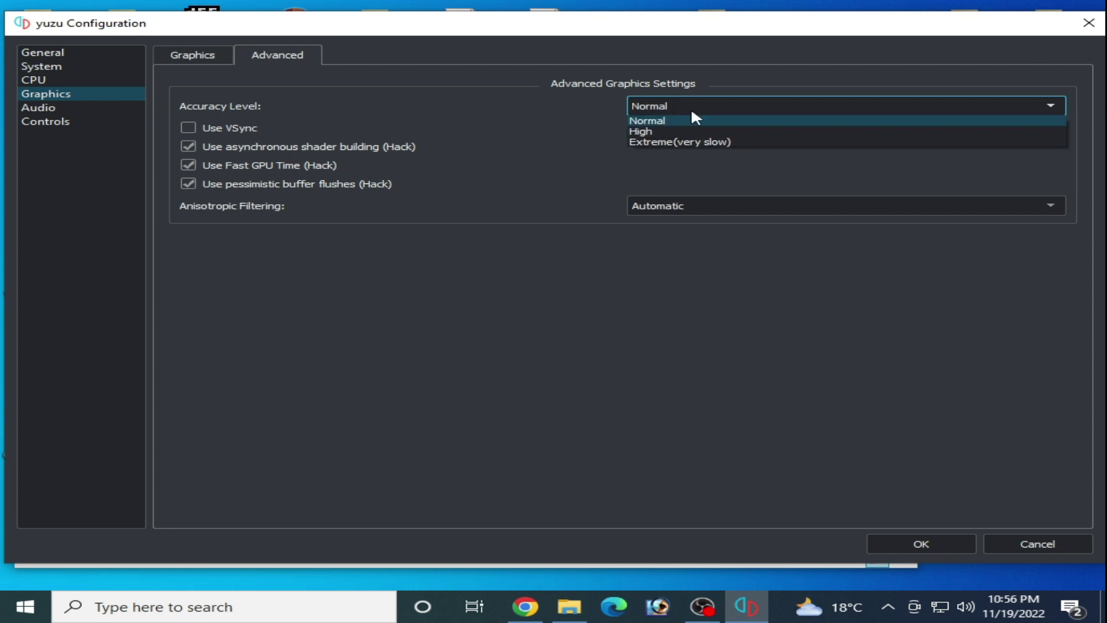
{"action": "left_click", "coordinate": [642, 132]}
{"action": "left_click", "coordinate": [660, 106]}
{"action": "left_click", "coordinate": [654, 122]}
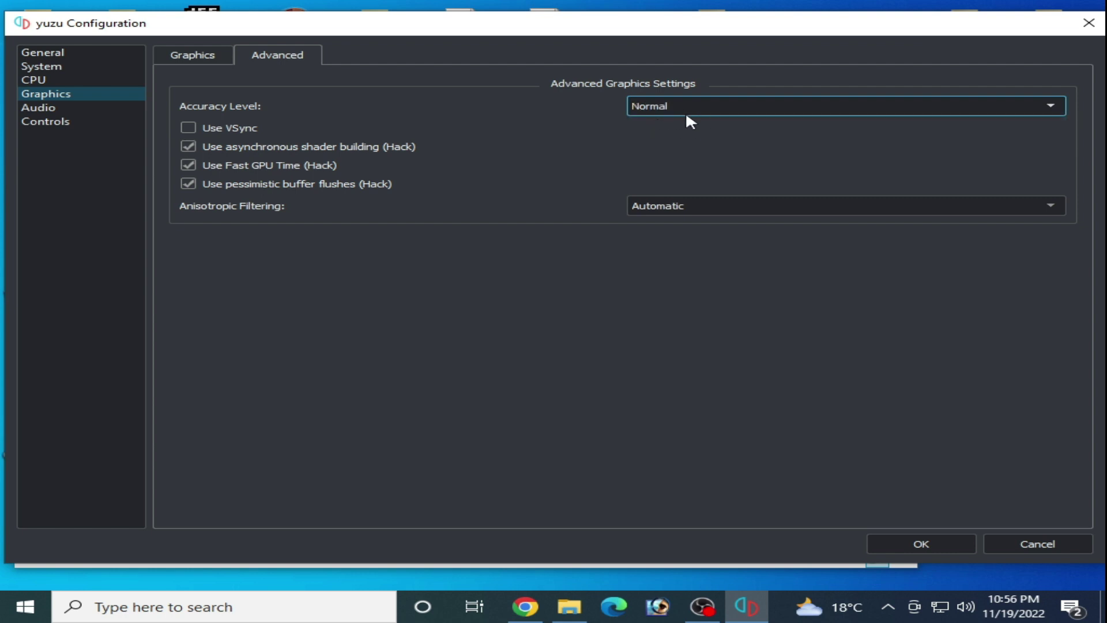
{"action": "left_click", "coordinate": [673, 207]}
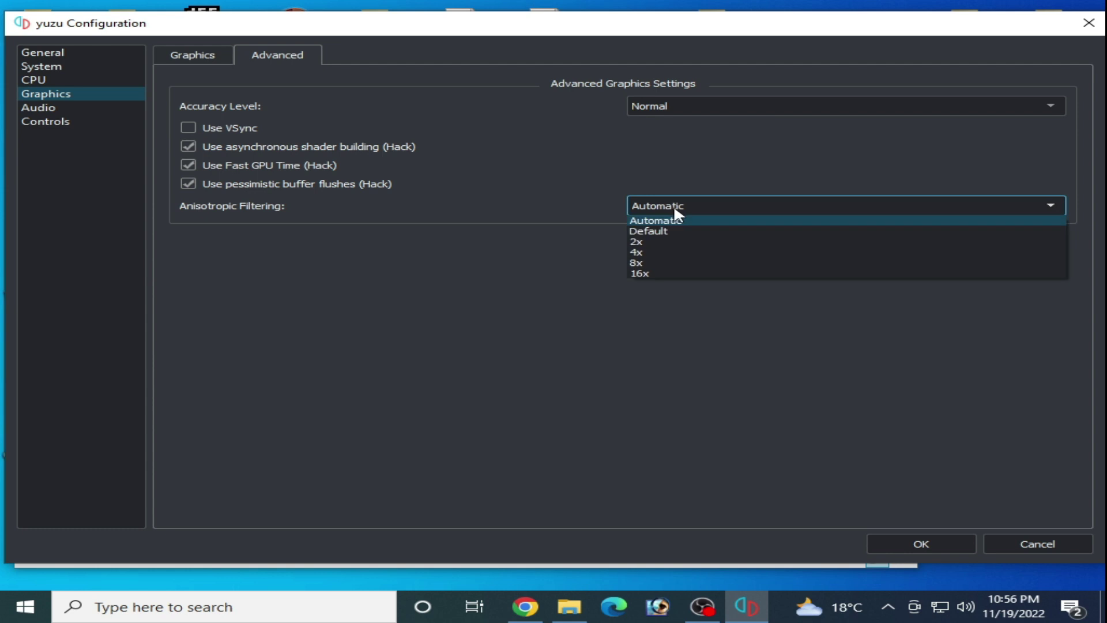
{"action": "left_click", "coordinate": [657, 221]}
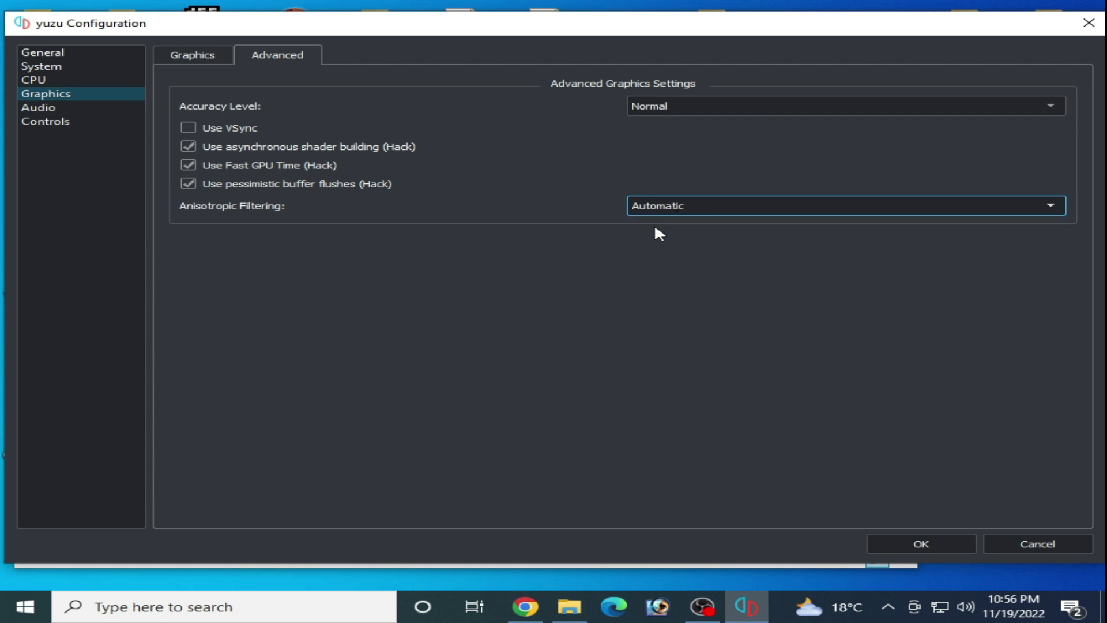
Step: Set the console mode to Docked in the controls settings and save the configuration
{"action": "left_click", "coordinate": [45, 109]}
{"action": "left_click", "coordinate": [56, 123]}
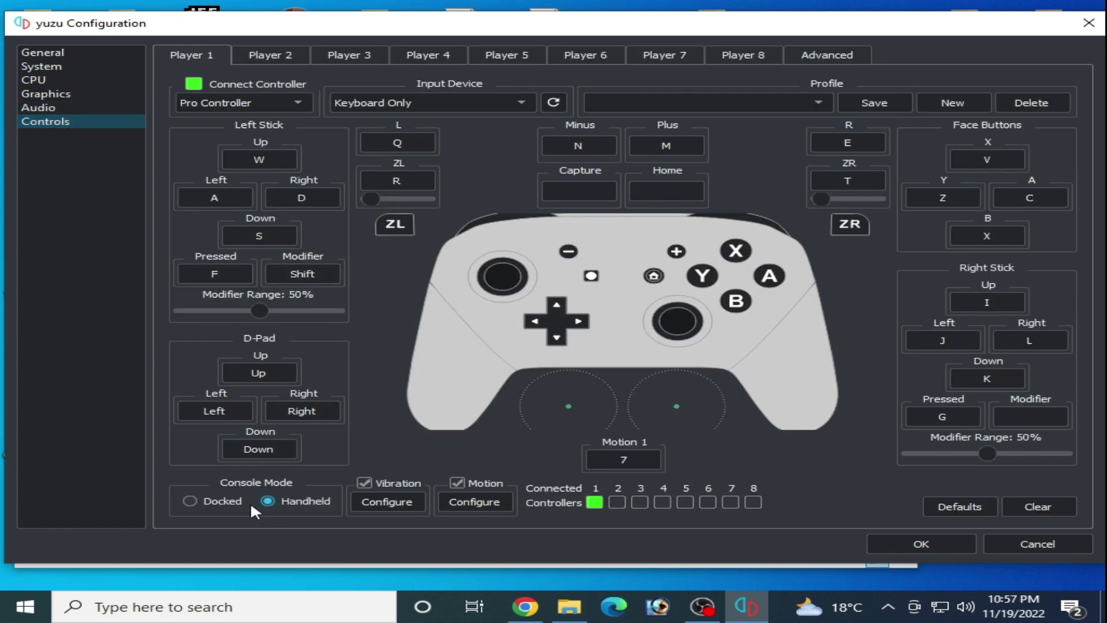
{"action": "left_click", "coordinate": [192, 502]}
{"action": "left_click", "coordinate": [279, 503]}
{"action": "left_click", "coordinate": [190, 501]}
{"action": "left_click", "coordinate": [917, 544]}
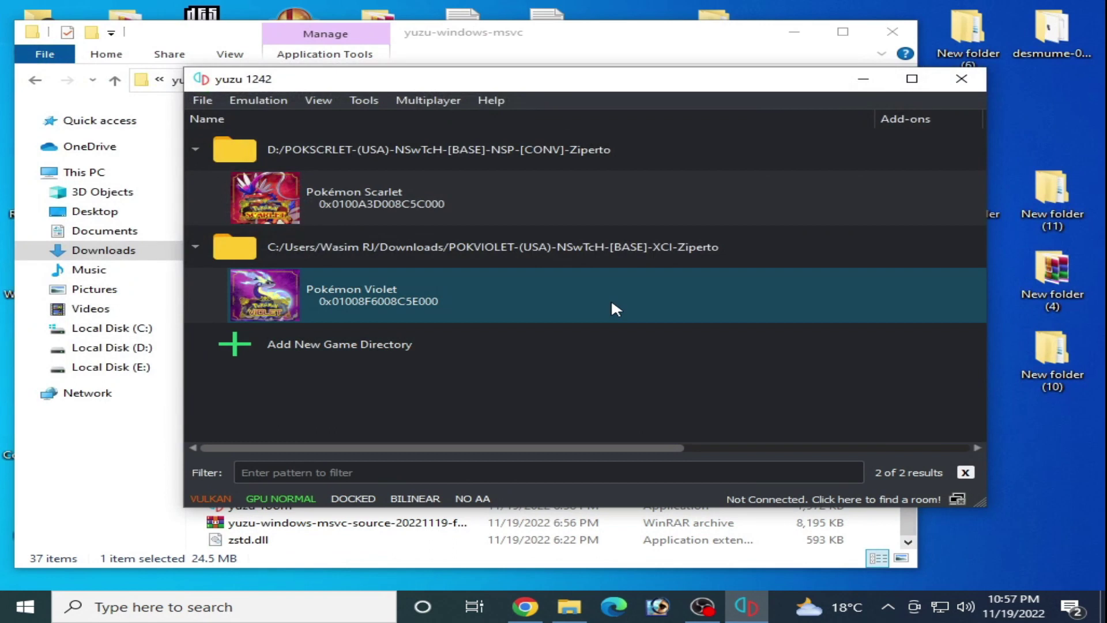
Step: Review Pokémon Scarlet's general, CPU, graphics and advanced graphics properties, close them and select Pokémon Violet in the game list
{"action": "left_click", "coordinate": [346, 201]}
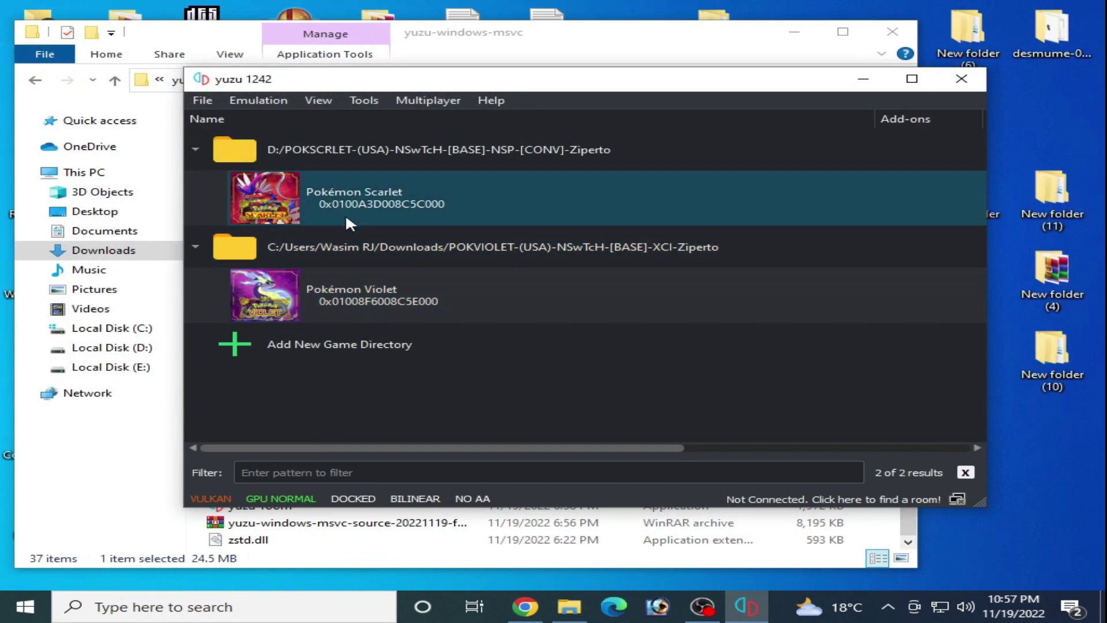
{"action": "right_click", "coordinate": [329, 195]}
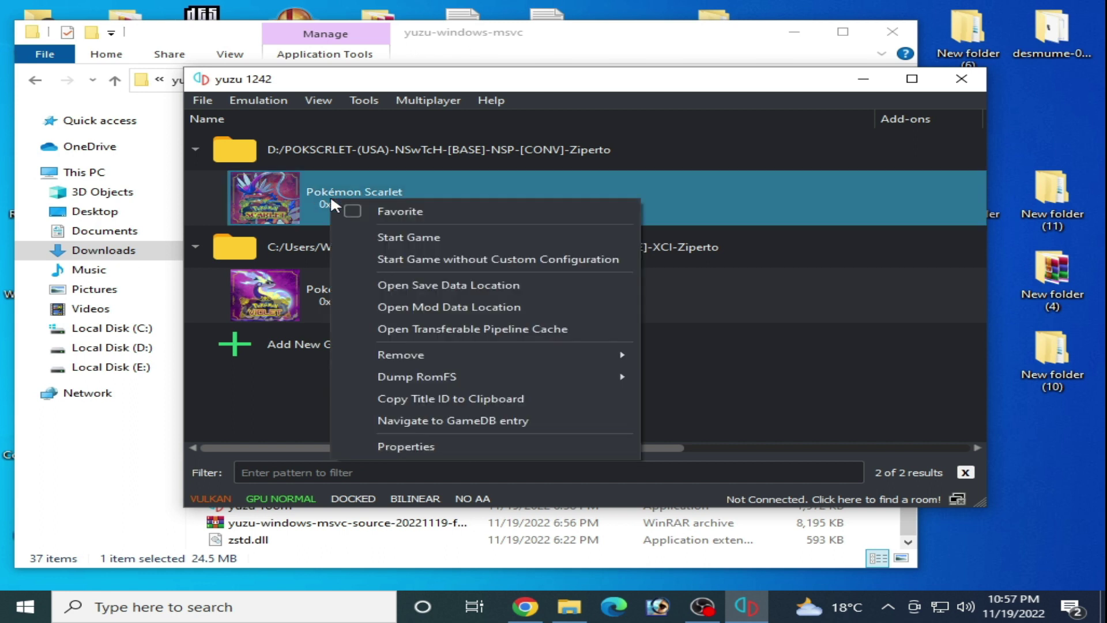
{"action": "left_click", "coordinate": [429, 440]}
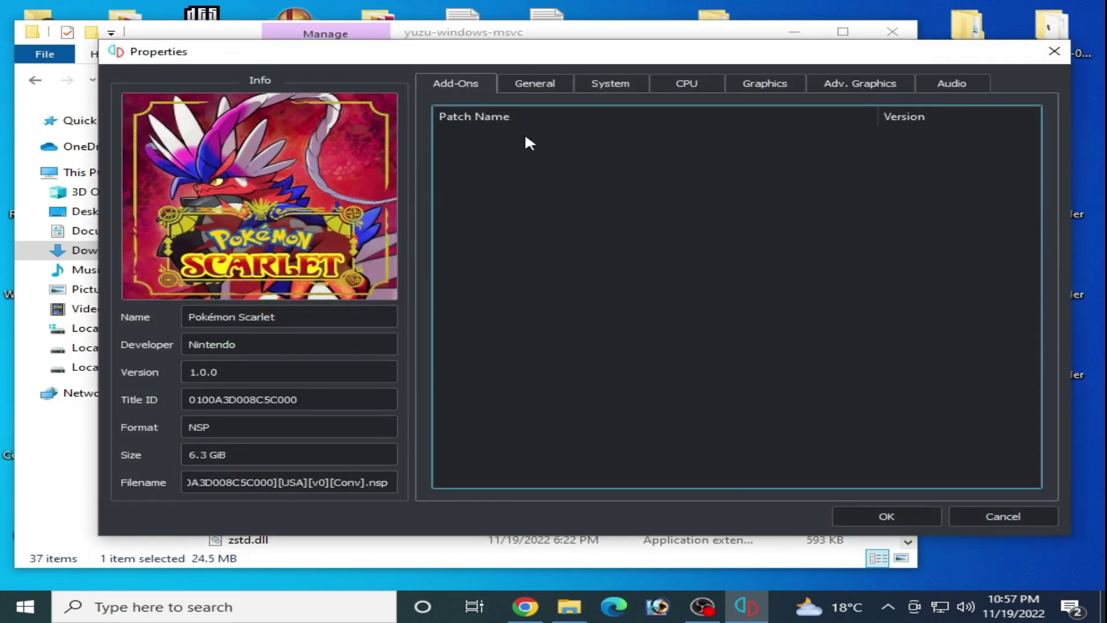
{"action": "left_click", "coordinate": [535, 84]}
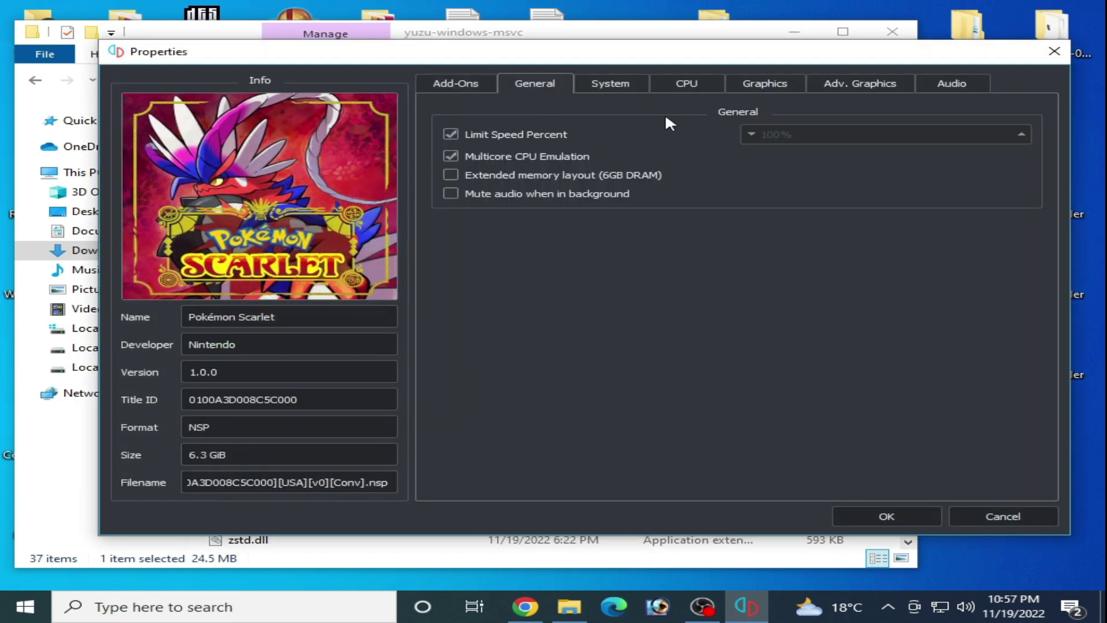
{"action": "left_click", "coordinate": [684, 85]}
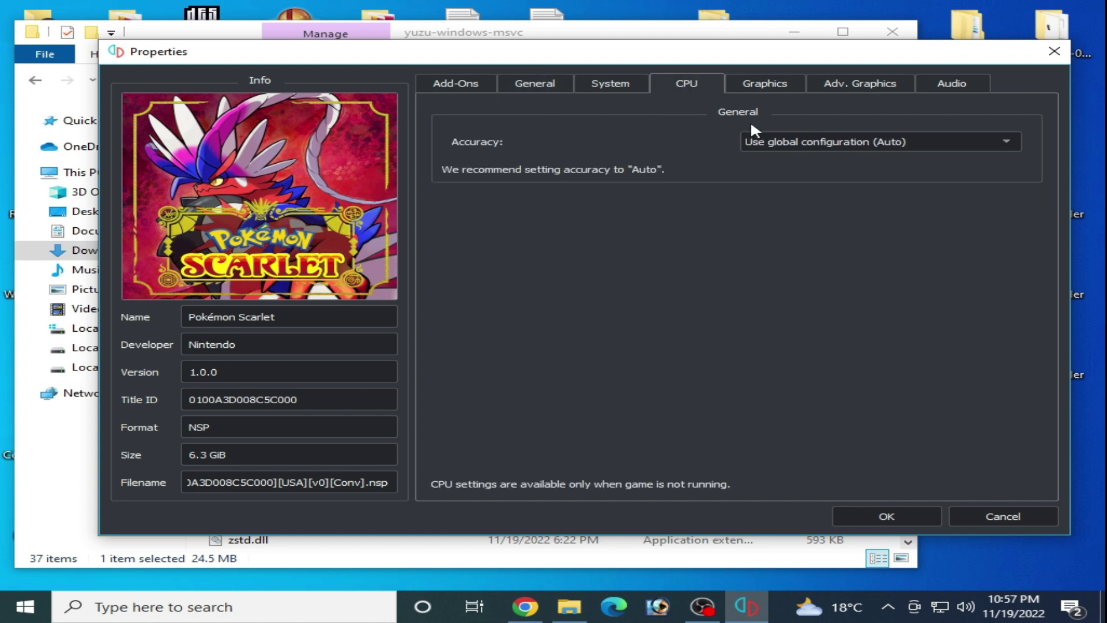
{"action": "left_click", "coordinate": [766, 87]}
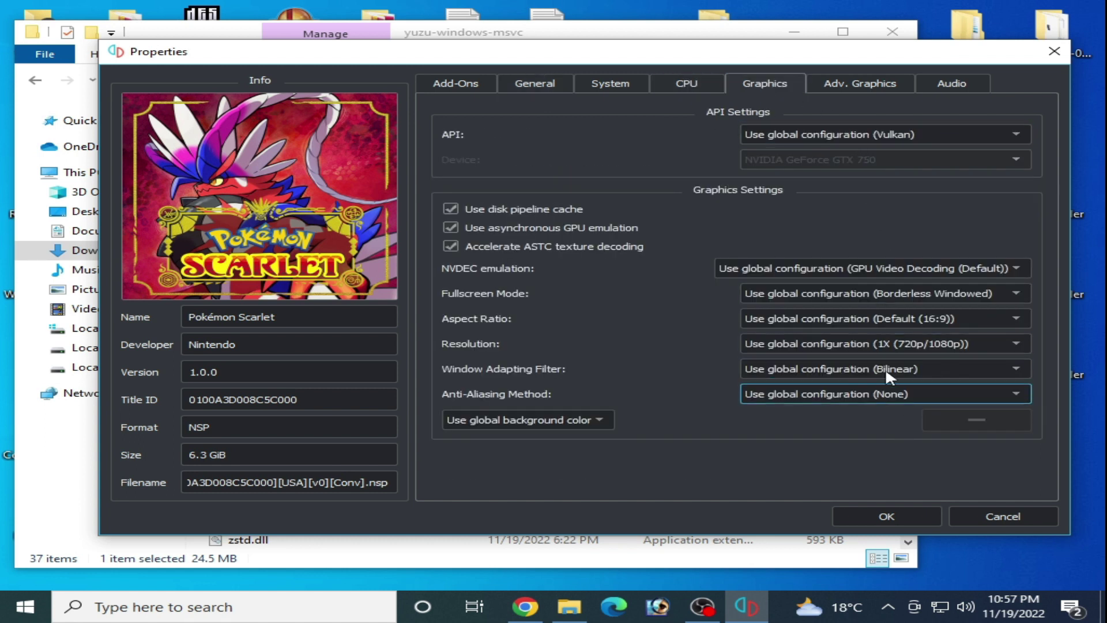
{"action": "left_click", "coordinate": [860, 84]}
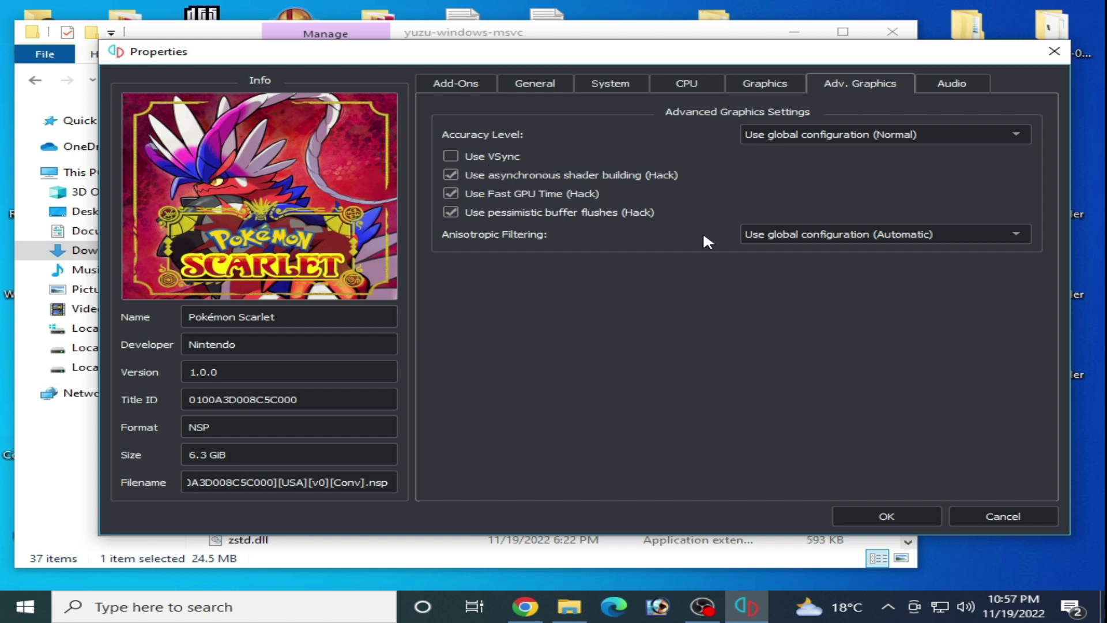
{"action": "left_click", "coordinate": [887, 519]}
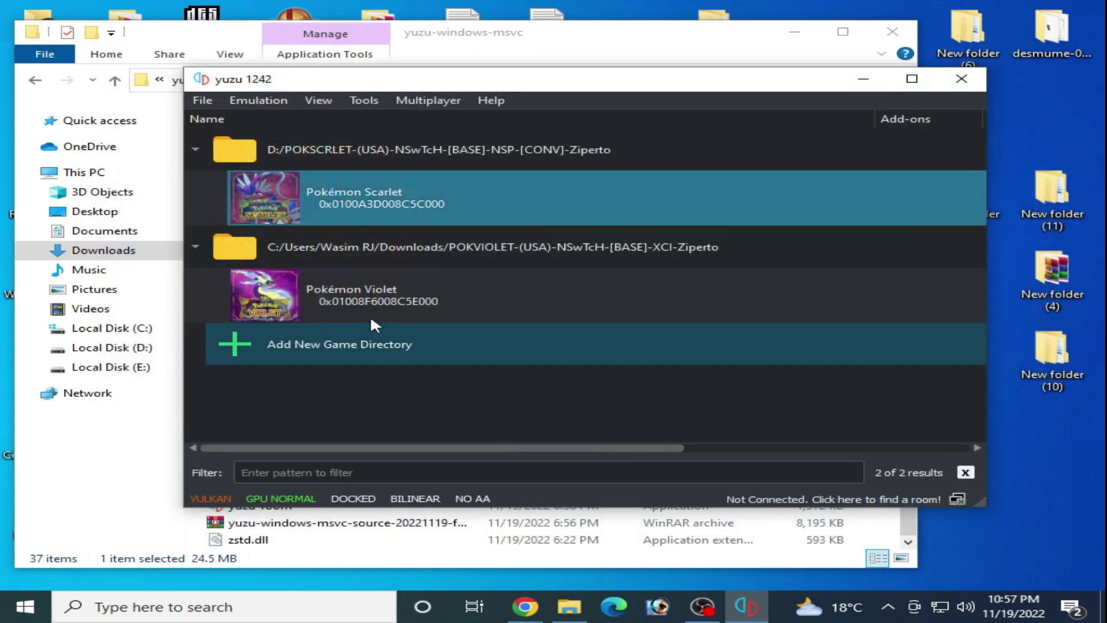
{"action": "left_click", "coordinate": [556, 300]}
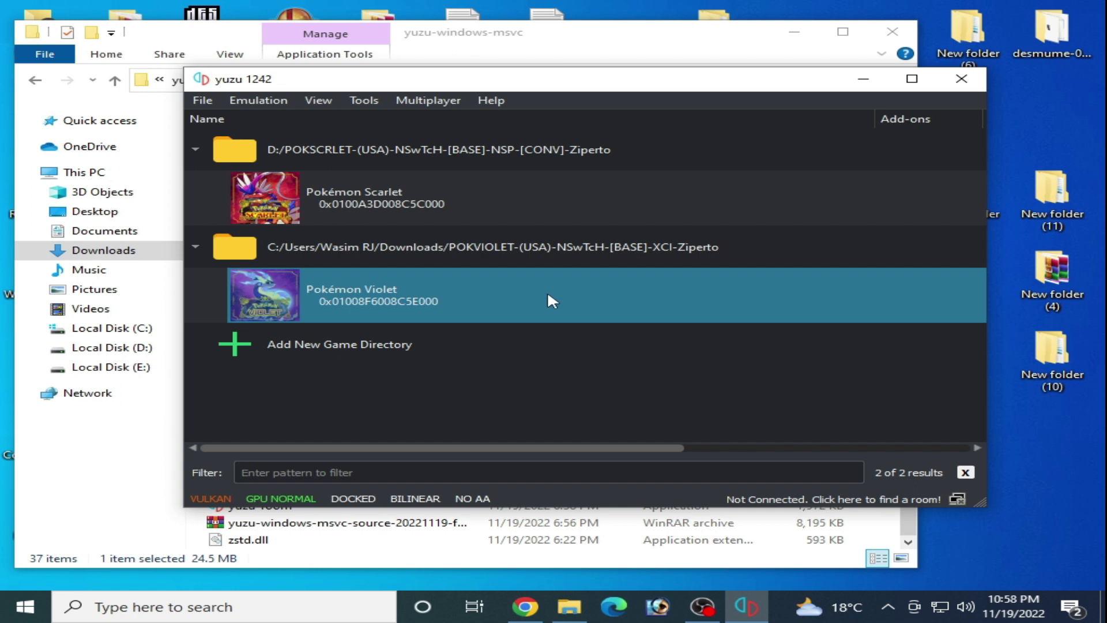
Step: Search Windows for "dev", open Device Manager and select the NVIDIA GeForce GTX 750 among the display adapters
{"action": "left_click", "coordinate": [160, 605]}
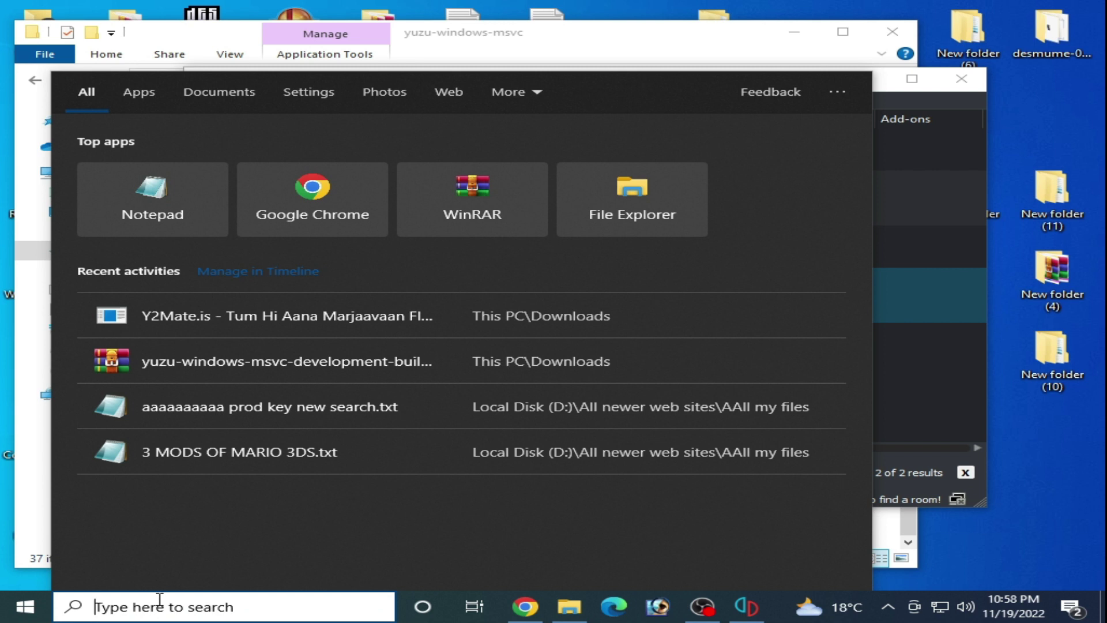
{"action": "type", "text": "dev"}
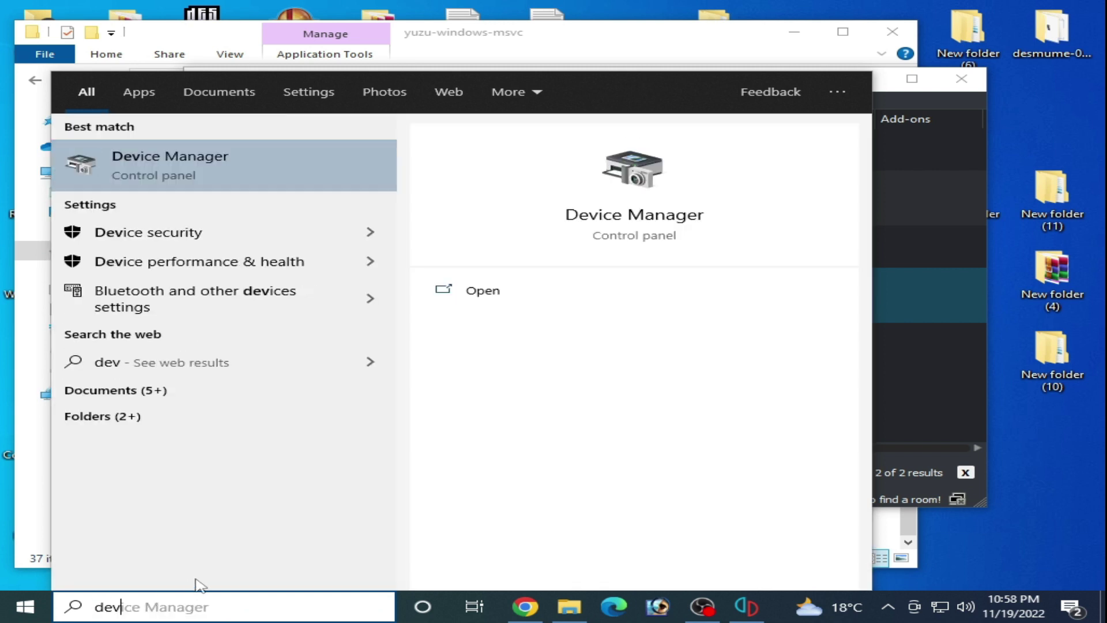
{"action": "left_click", "coordinate": [175, 171]}
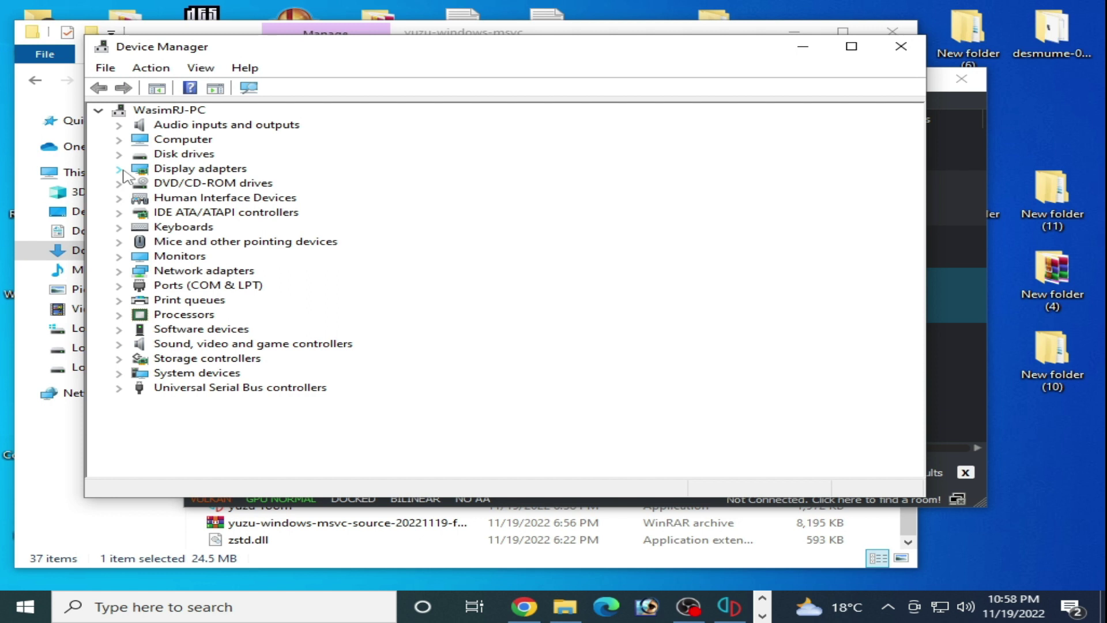
{"action": "left_click", "coordinate": [120, 168]}
{"action": "left_click", "coordinate": [234, 185]}
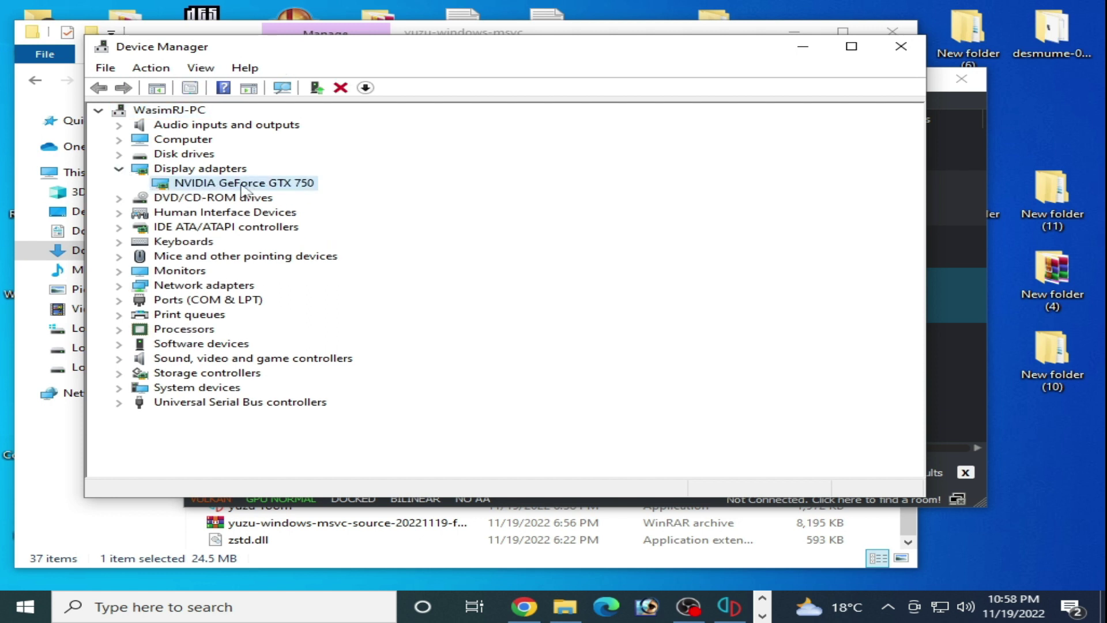
Step: Check the driver information in the NVIDIA GeForce GTX 750 properties and close Device Manager
{"action": "right_click", "coordinate": [242, 187]}
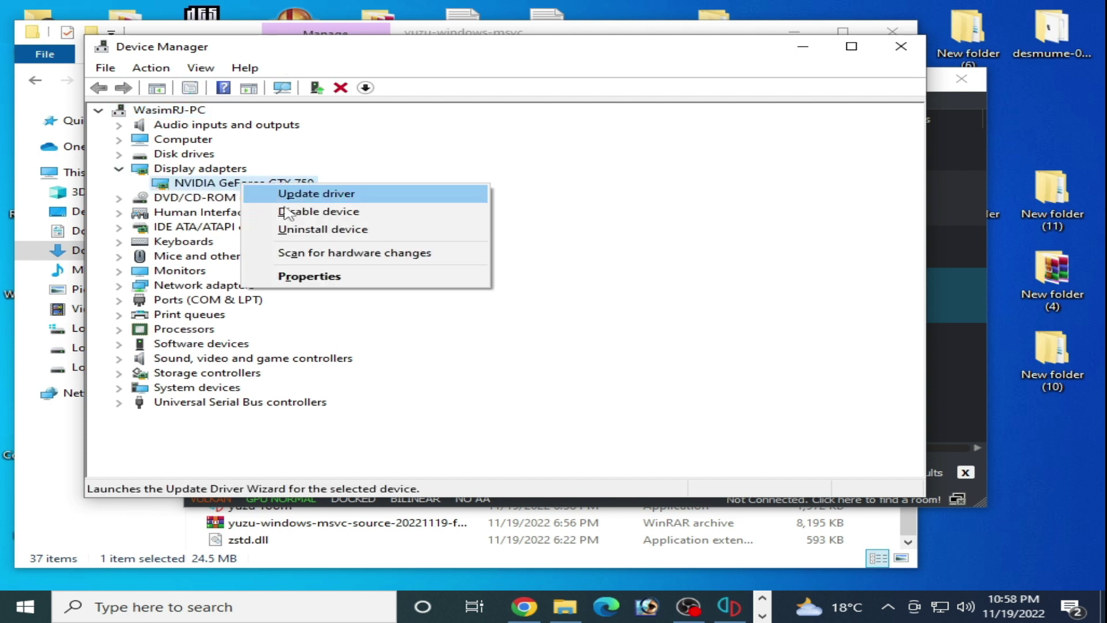
{"action": "left_click", "coordinate": [304, 276]}
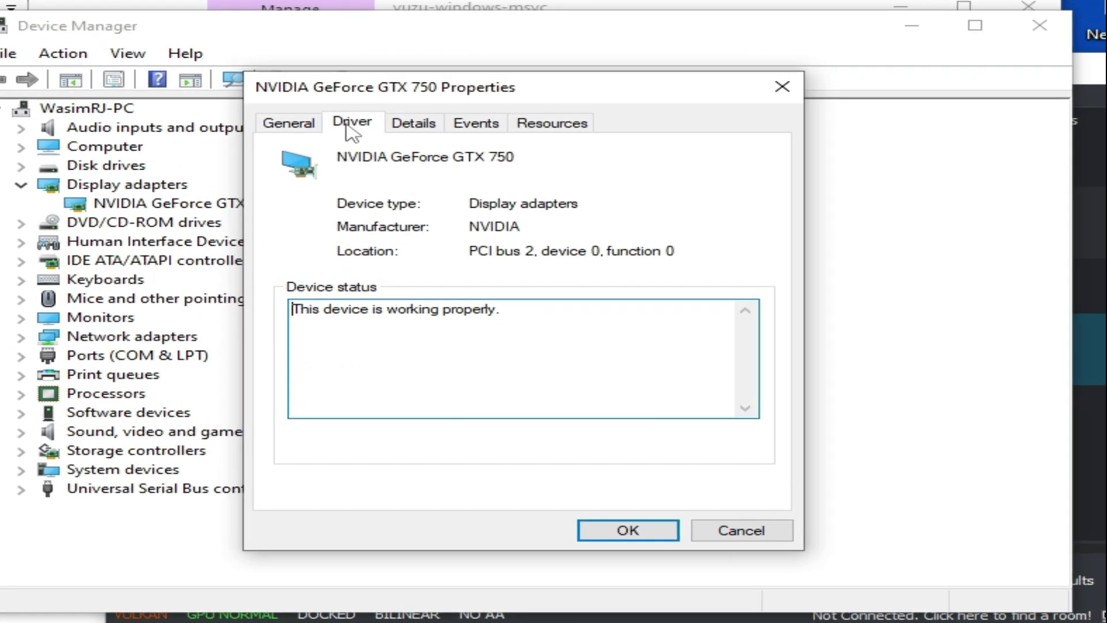
{"action": "left_click", "coordinate": [373, 121]}
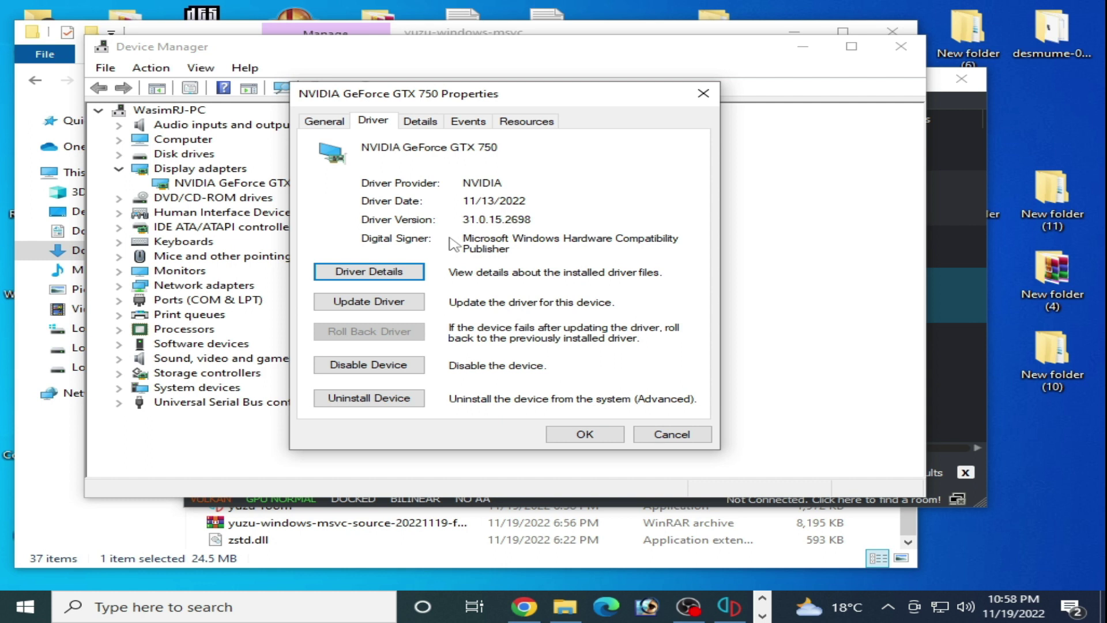
{"action": "left_click", "coordinate": [585, 434]}
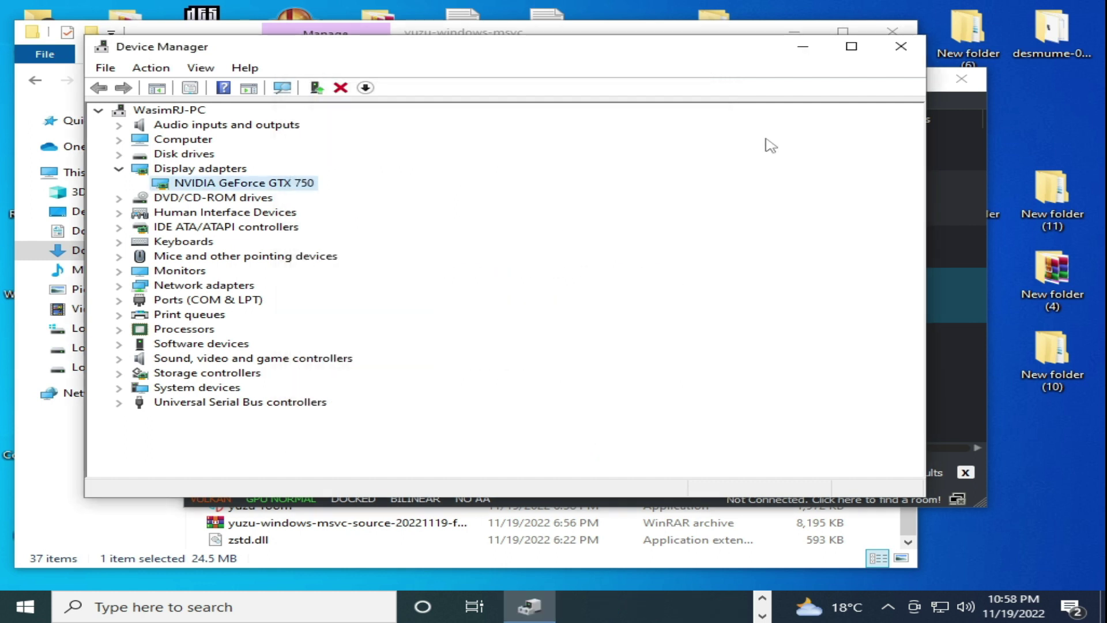
{"action": "left_click", "coordinate": [890, 50]}
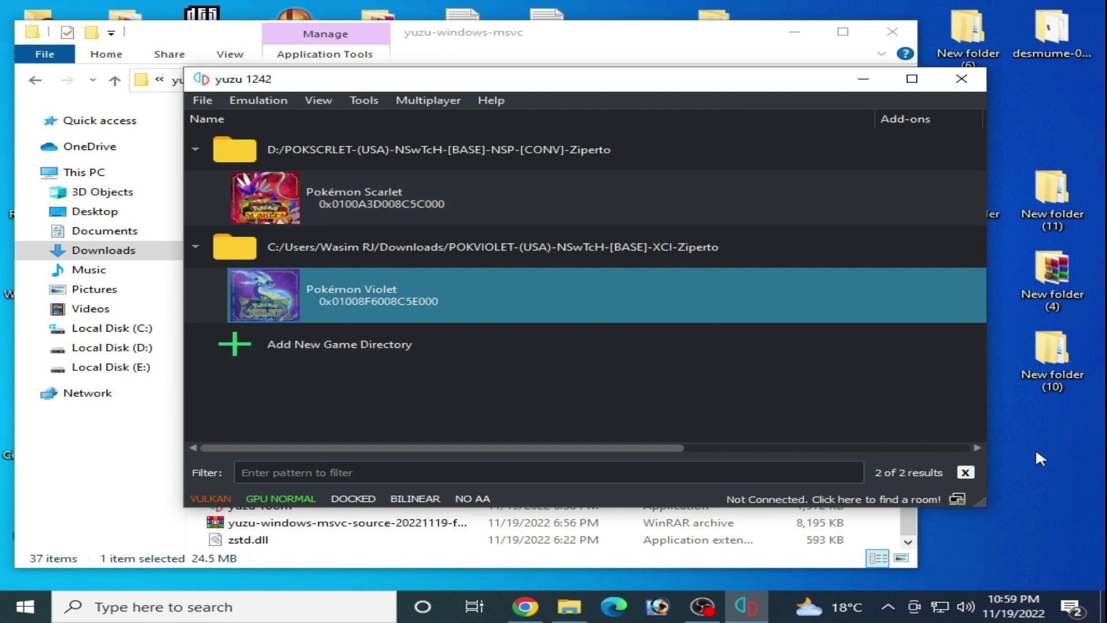
Step: Open the graphics settings in the Windows display settings and remove the existing yuzu.exe performance preference
{"action": "right_click", "coordinate": [1009, 417]}
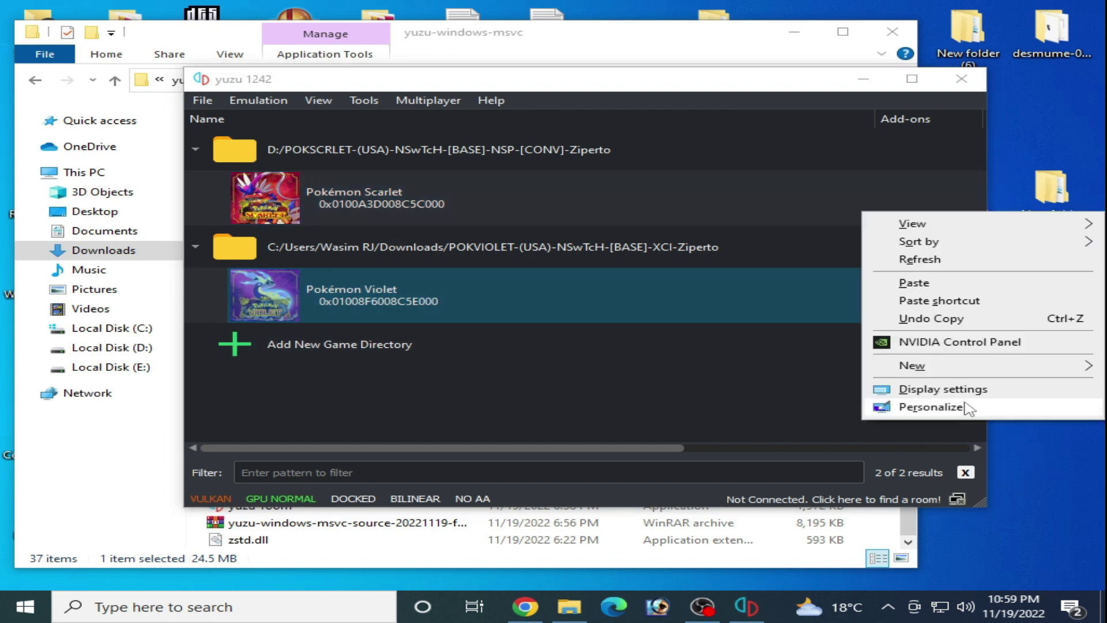
{"action": "left_click", "coordinate": [932, 391]}
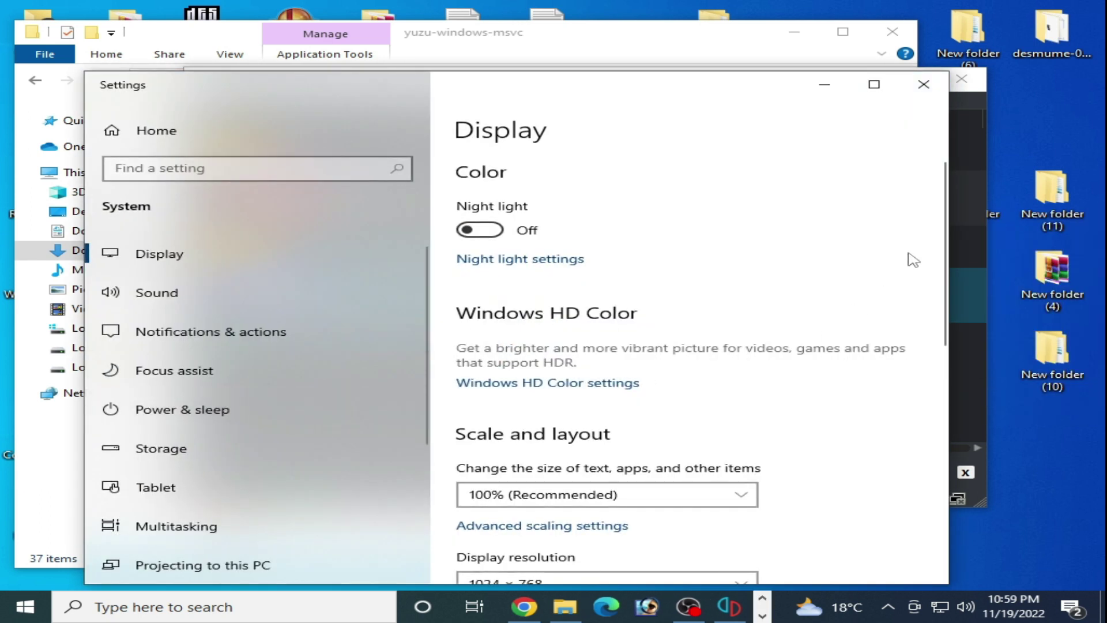
{"action": "left_click_drag", "start_coordinate": [940, 222], "coordinate": [936, 365]}
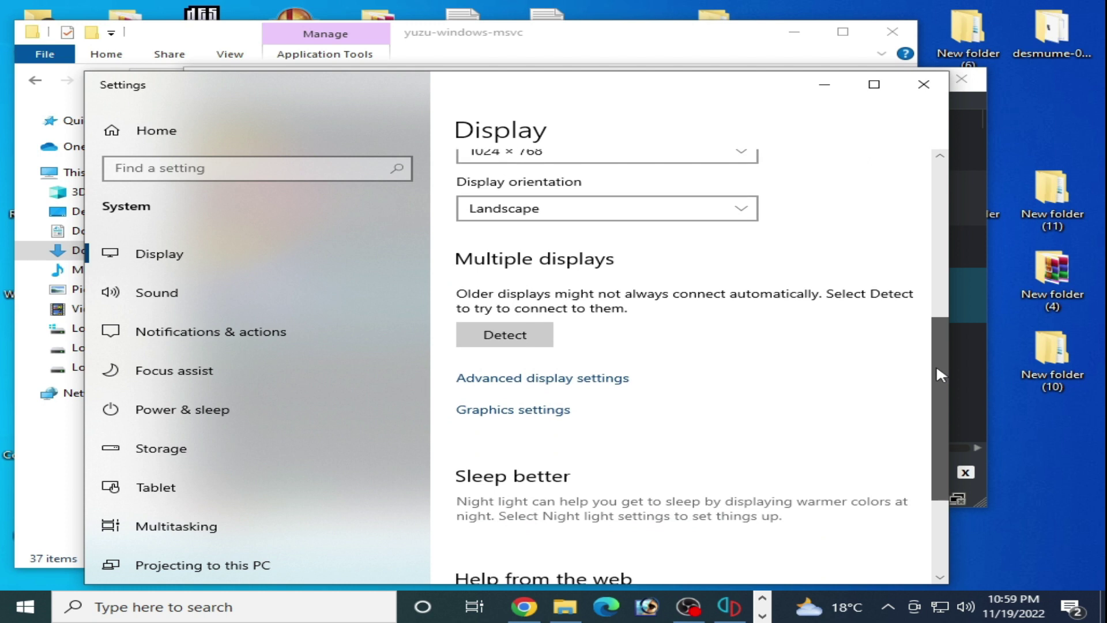
{"action": "left_click", "coordinate": [492, 411]}
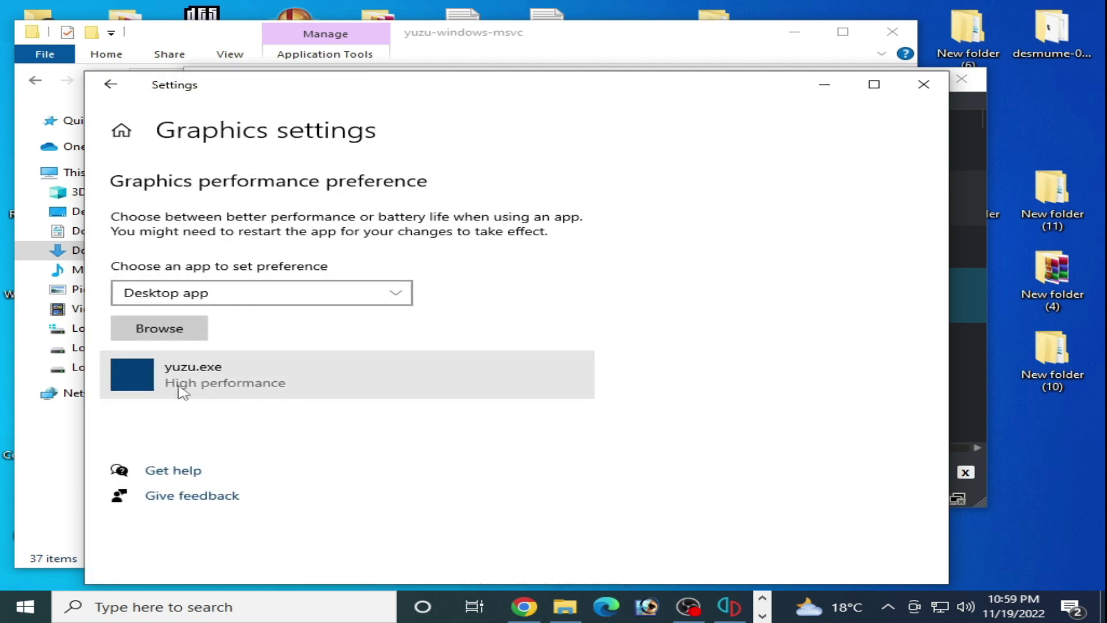
{"action": "left_click", "coordinate": [306, 386]}
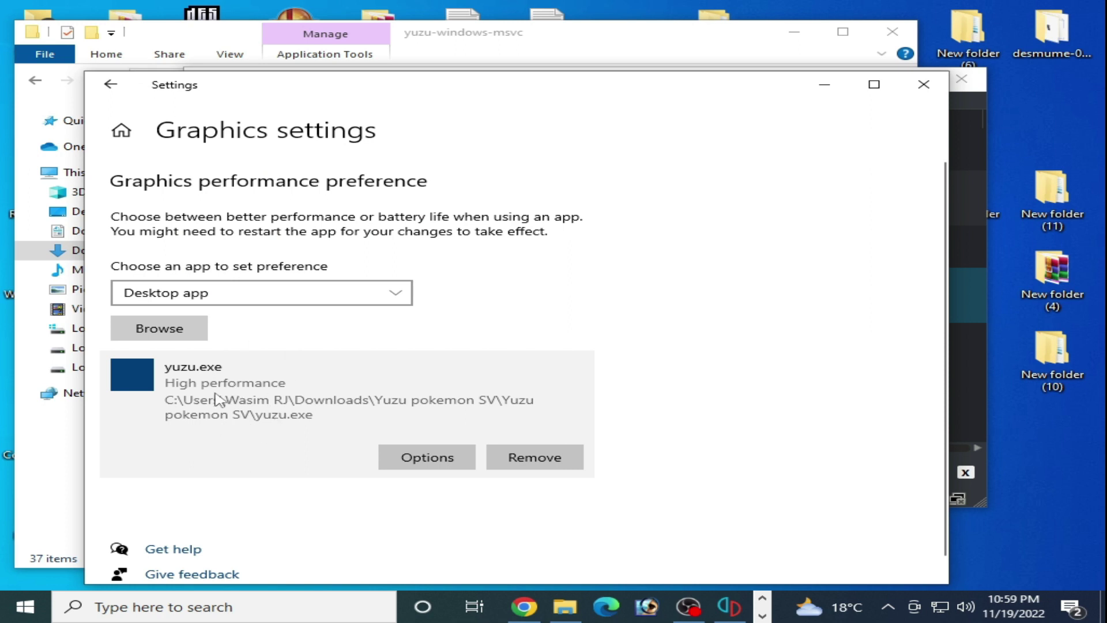
{"action": "left_click", "coordinate": [540, 455]}
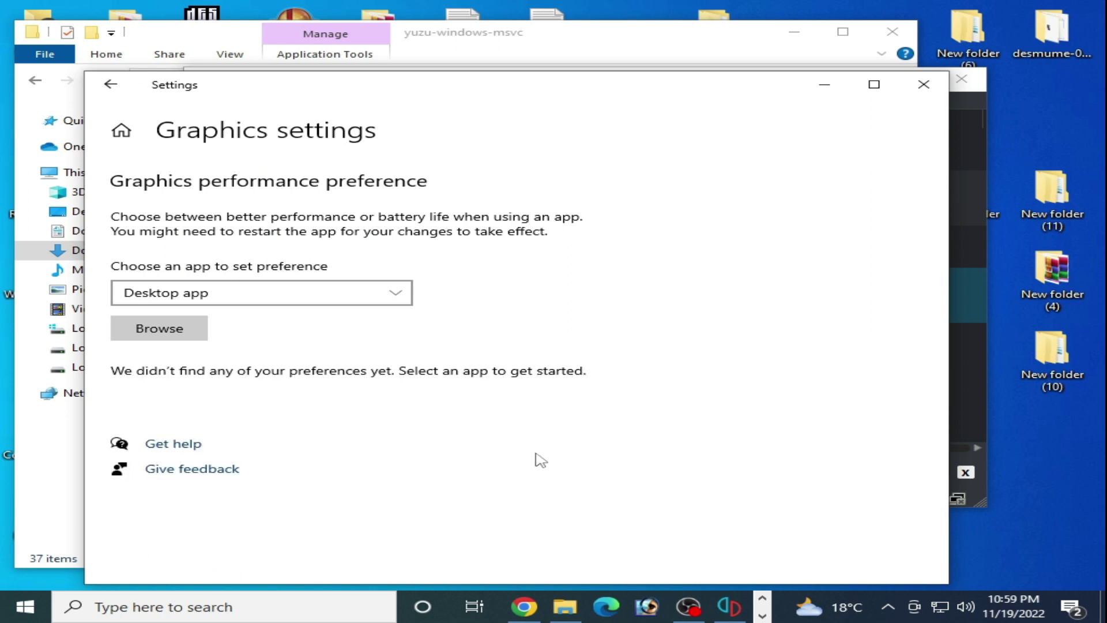
Step: Add the yuzu application from yuzu-windows-msvc, inside Downloads' yuzu-windows-msvc-20221119-fba764433 folder, as a desktop app in the graphics settings
{"action": "left_click", "coordinate": [167, 330]}
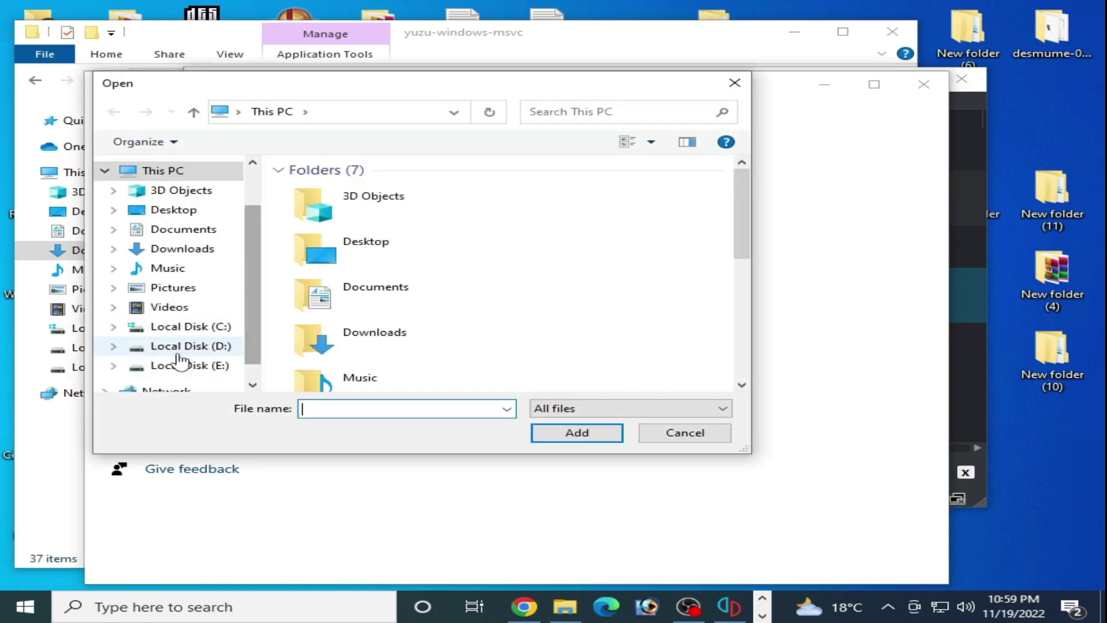
{"action": "left_click", "coordinate": [173, 248]}
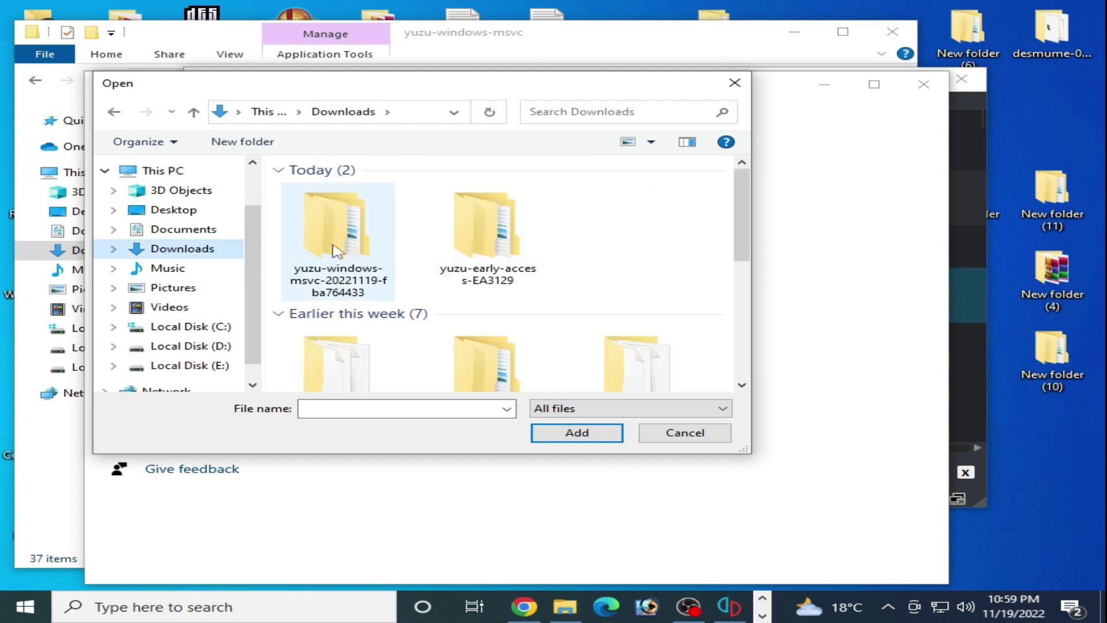
{"action": "double_click", "coordinate": [385, 252]}
{"action": "double_click", "coordinate": [353, 192]}
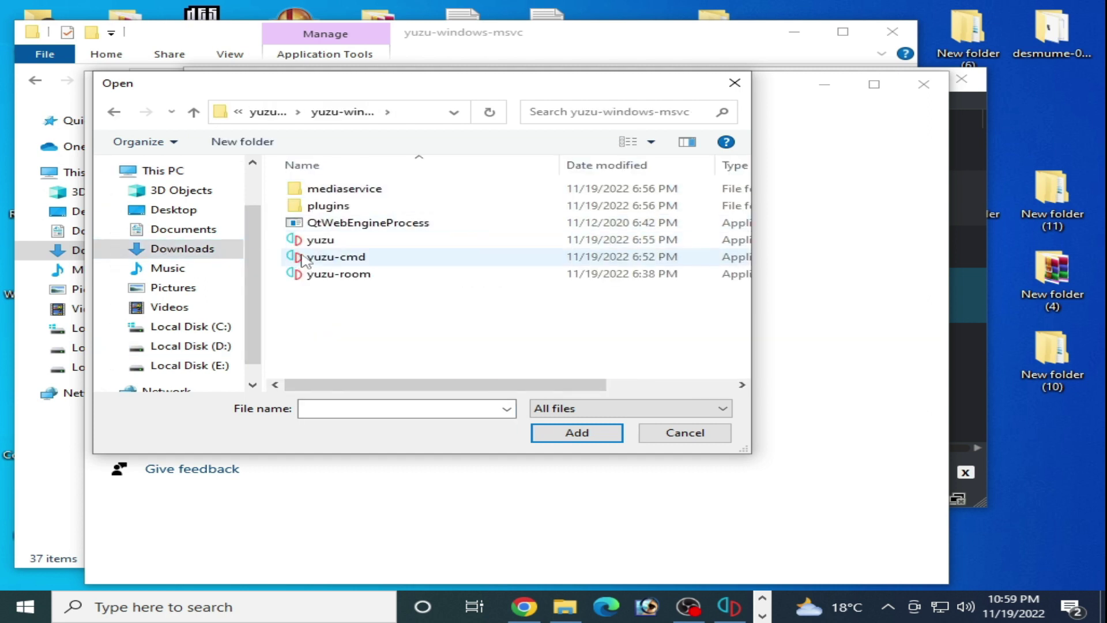
{"action": "left_click", "coordinate": [323, 241]}
{"action": "left_click", "coordinate": [560, 434]}
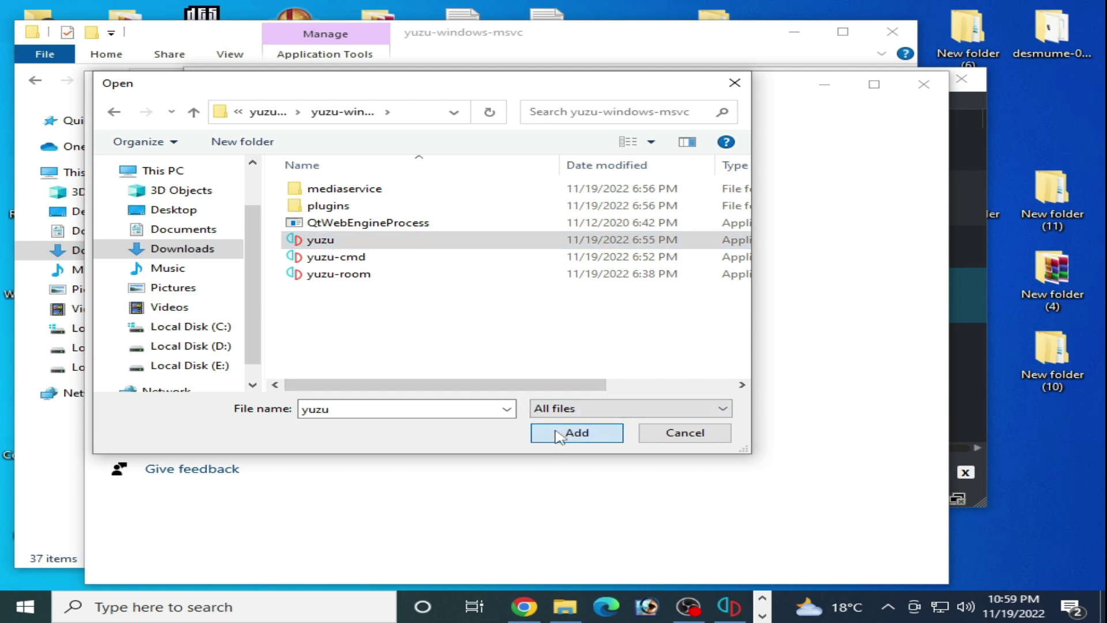
Step: Set yuzu's graphics preference to High performance, save it and close the Settings window
{"action": "left_click", "coordinate": [321, 425]}
{"action": "left_click", "coordinate": [408, 455]}
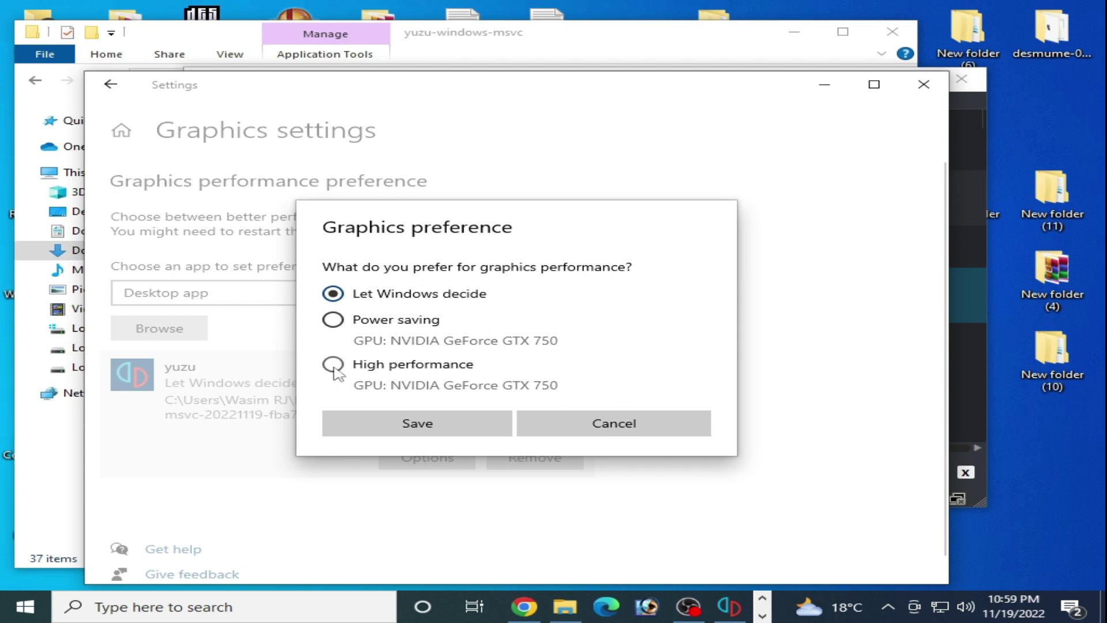
{"action": "left_click", "coordinate": [333, 365]}
{"action": "left_click", "coordinate": [418, 424]}
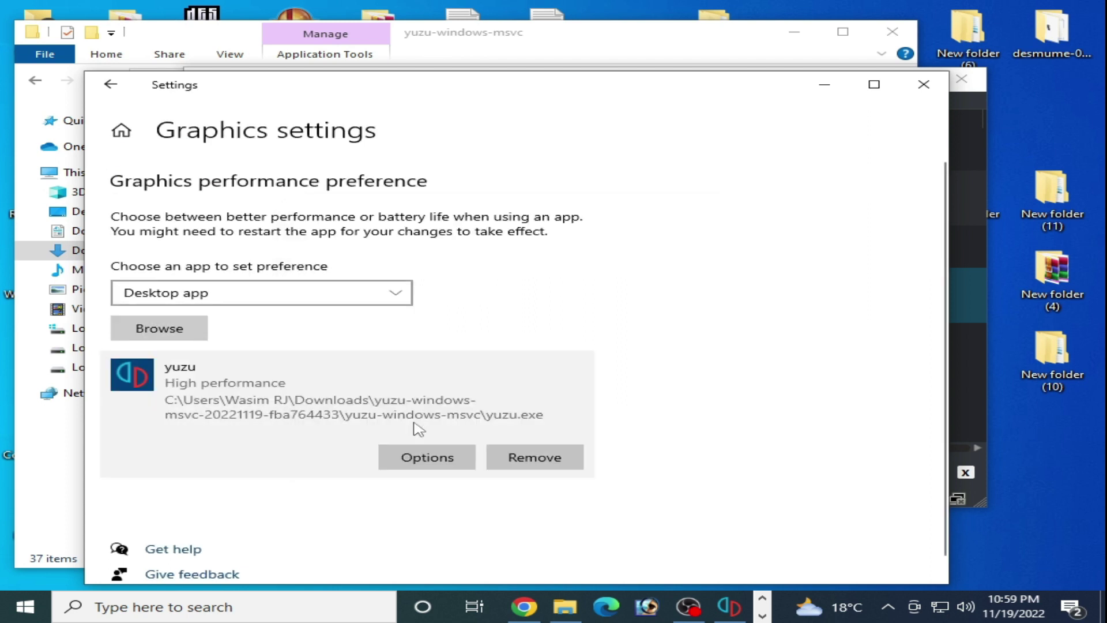
{"action": "left_click", "coordinate": [923, 85]}
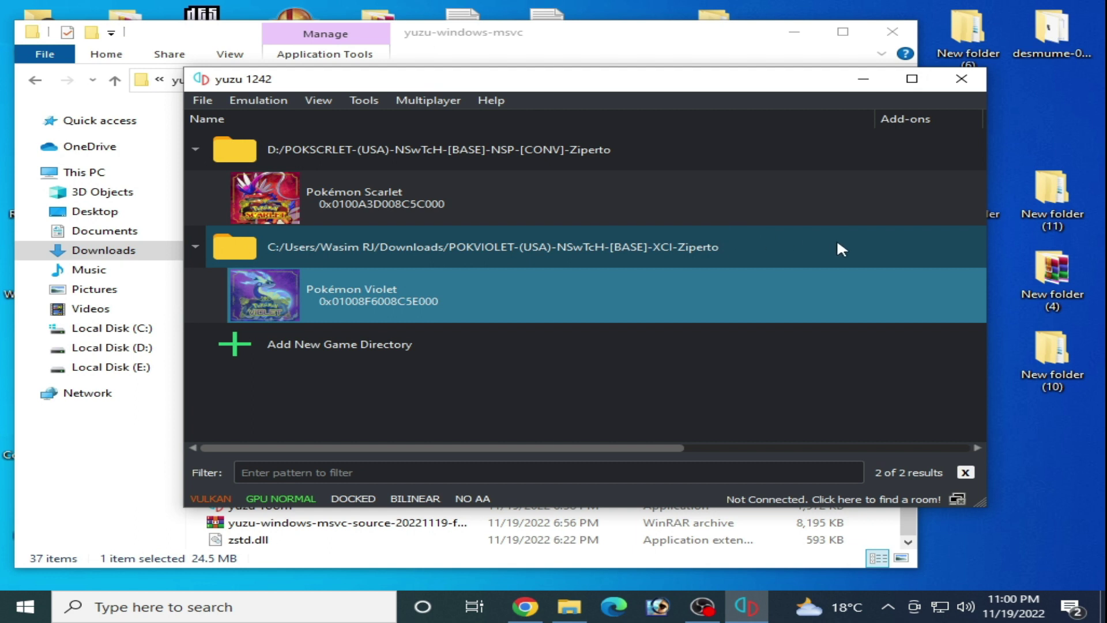
Step: Open NVIDIA Control Panel and set the image settings with preview to "Use the advanced 3D image settings"
{"action": "right_click", "coordinate": [1014, 120]}
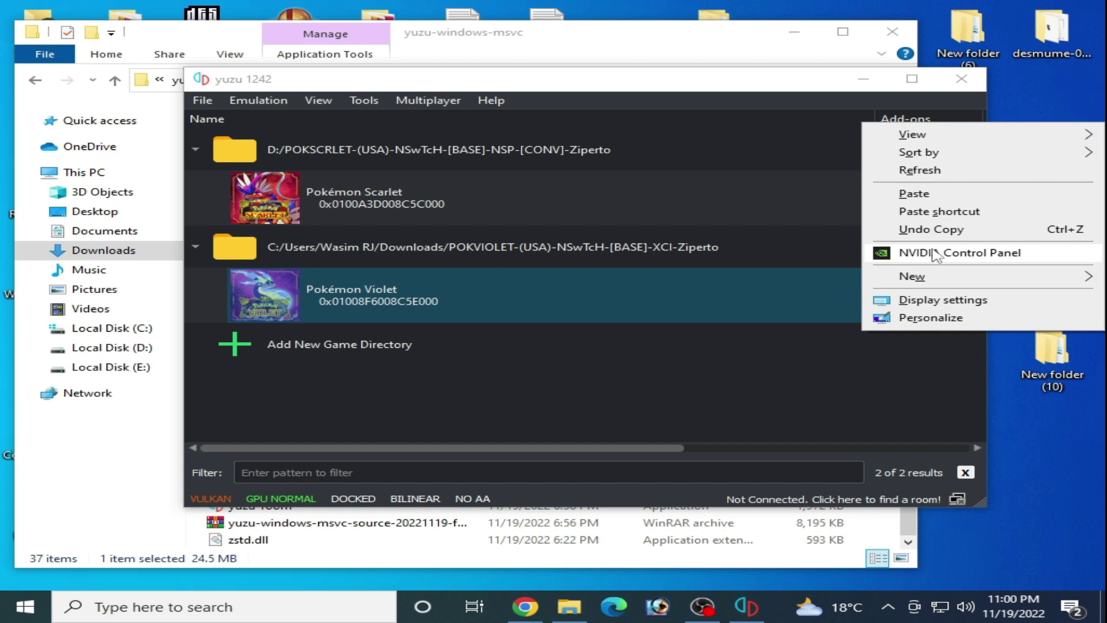
{"action": "left_click", "coordinate": [937, 257]}
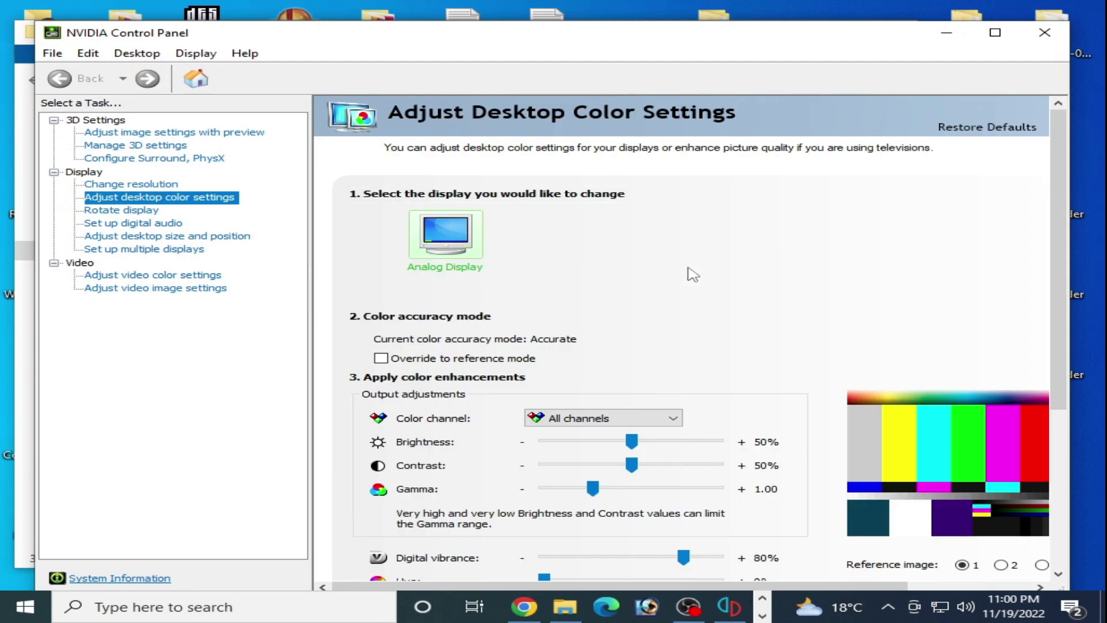
{"action": "left_click", "coordinate": [137, 138]}
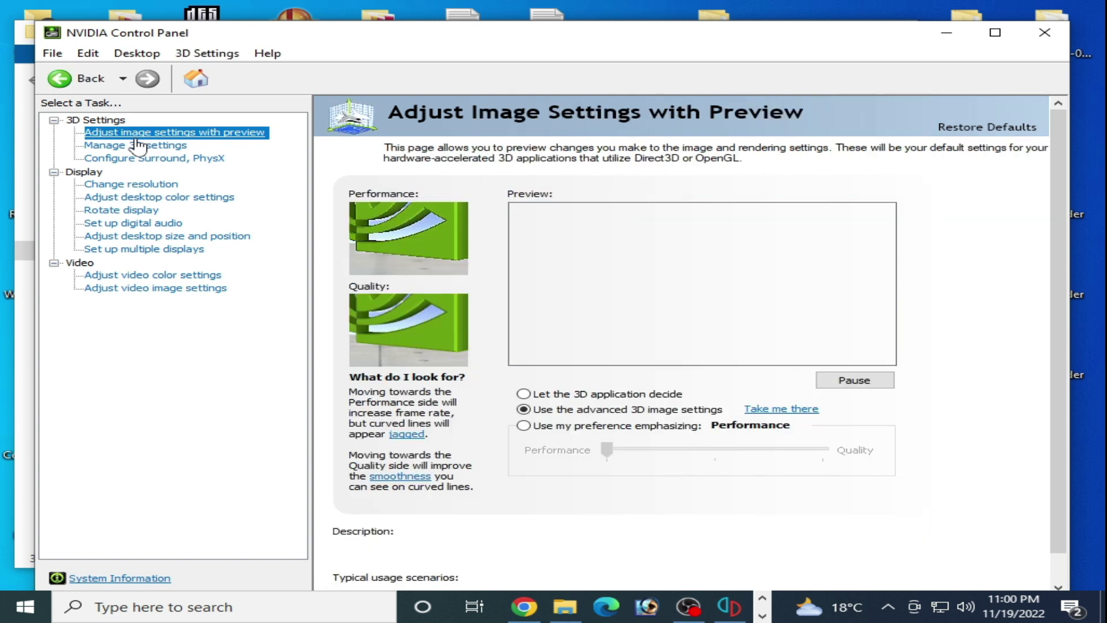
{"action": "left_click", "coordinate": [524, 425]}
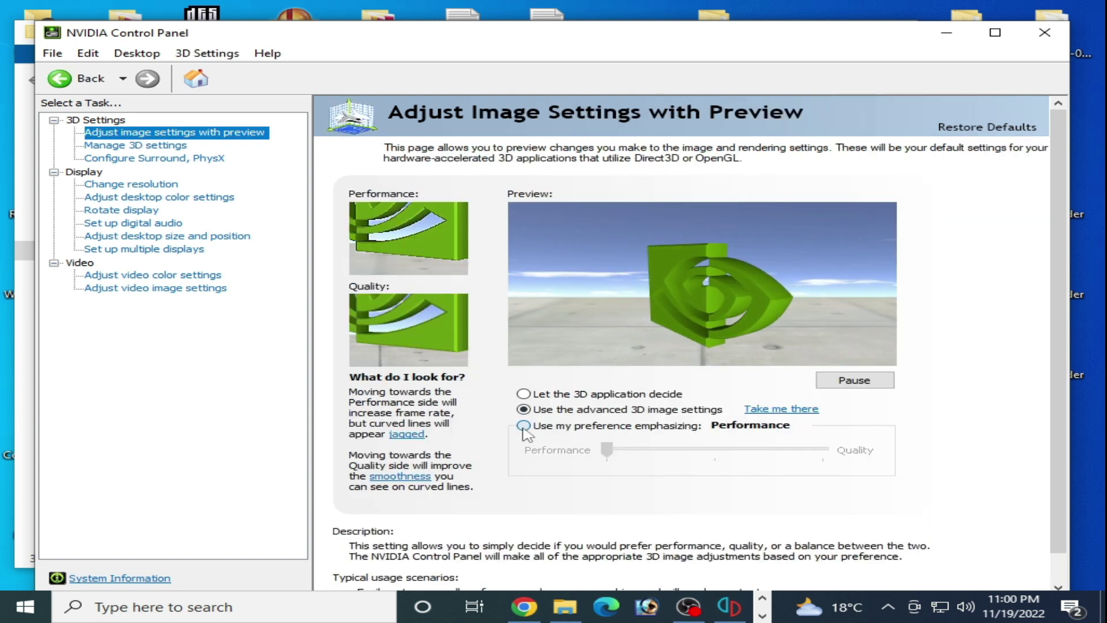
{"action": "left_click", "coordinate": [667, 455]}
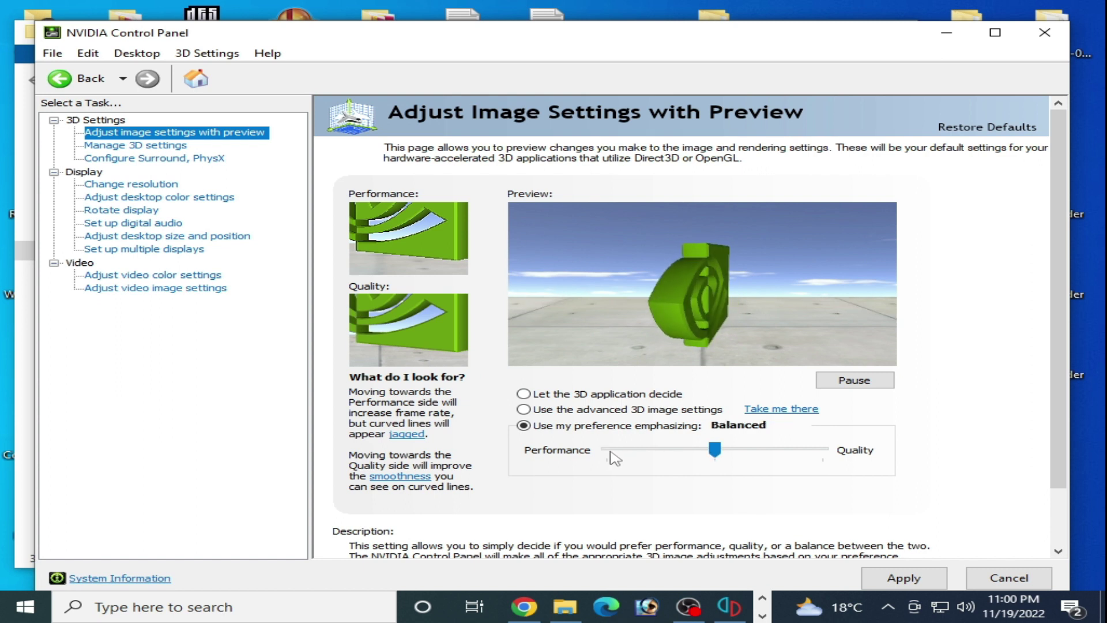
{"action": "left_click", "coordinate": [668, 455]}
{"action": "left_click", "coordinate": [524, 409]}
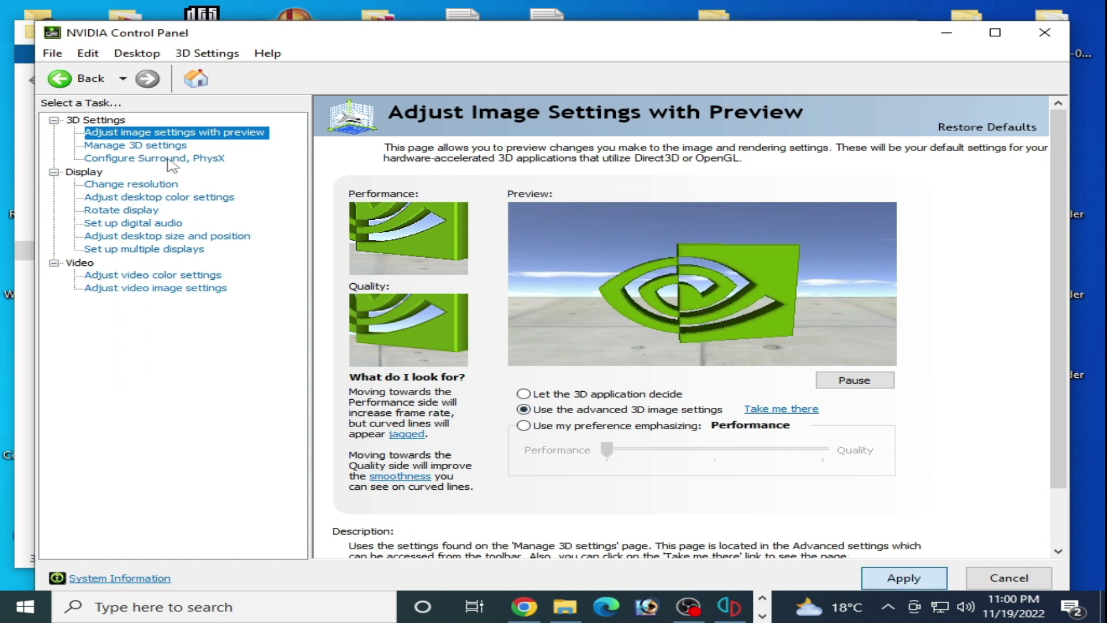
Step: Set Power management mode to "Prefer maximum performance" in the global 3D settings
{"action": "left_click", "coordinate": [147, 149]}
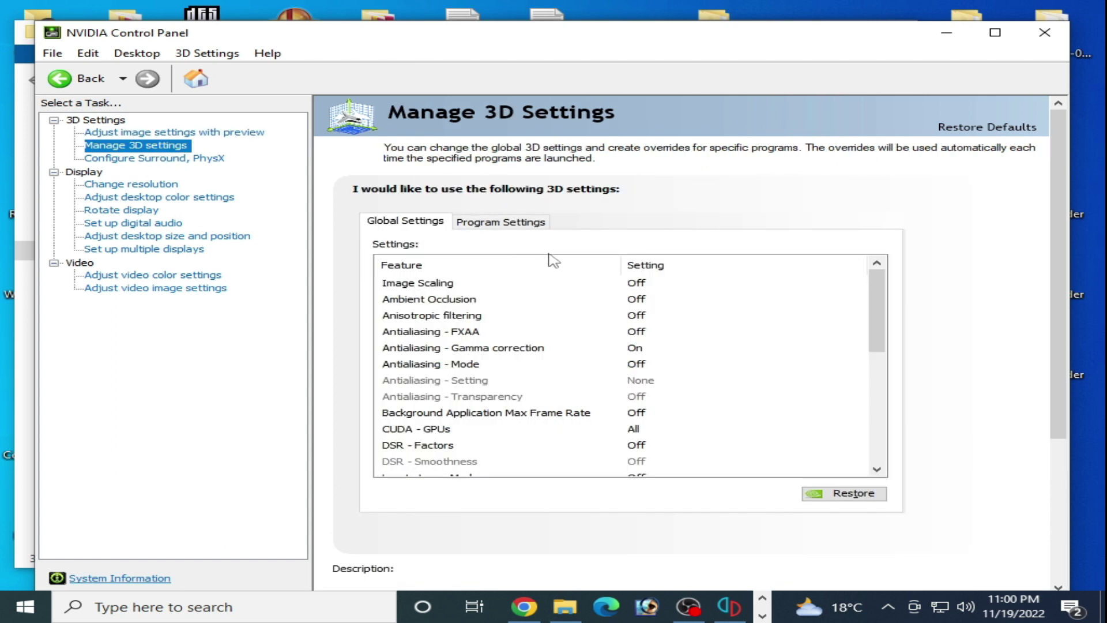
{"action": "scroll", "coordinate": [877, 346], "scroll_direction": "down", "scroll_amount": 2}
{"action": "scroll", "coordinate": [881, 354], "scroll_direction": "down", "scroll_amount": 2}
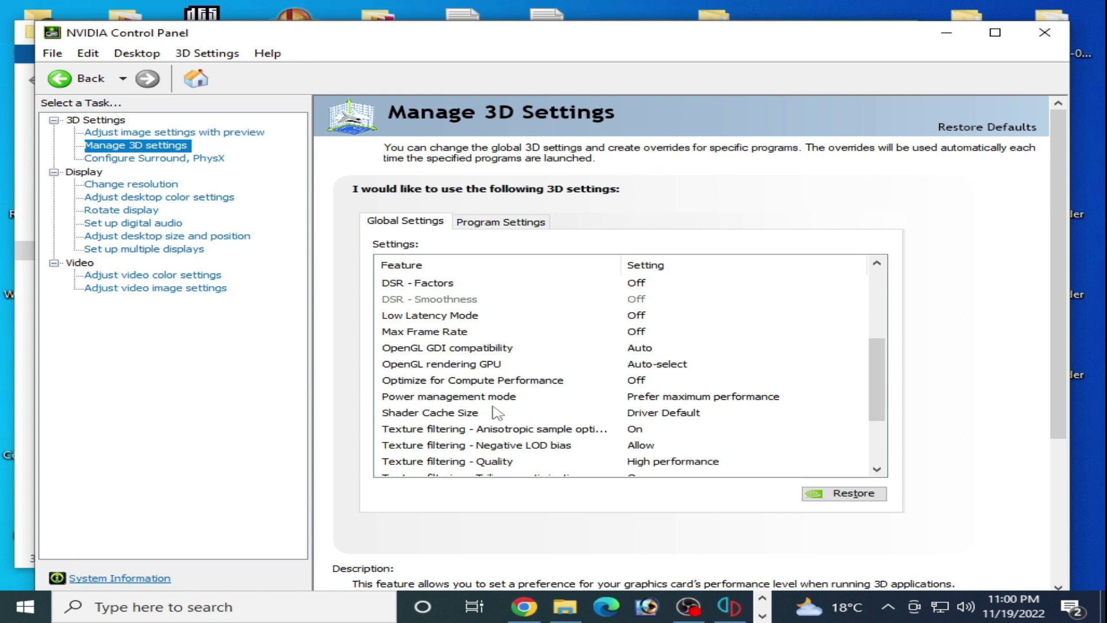
{"action": "left_click", "coordinate": [678, 398]}
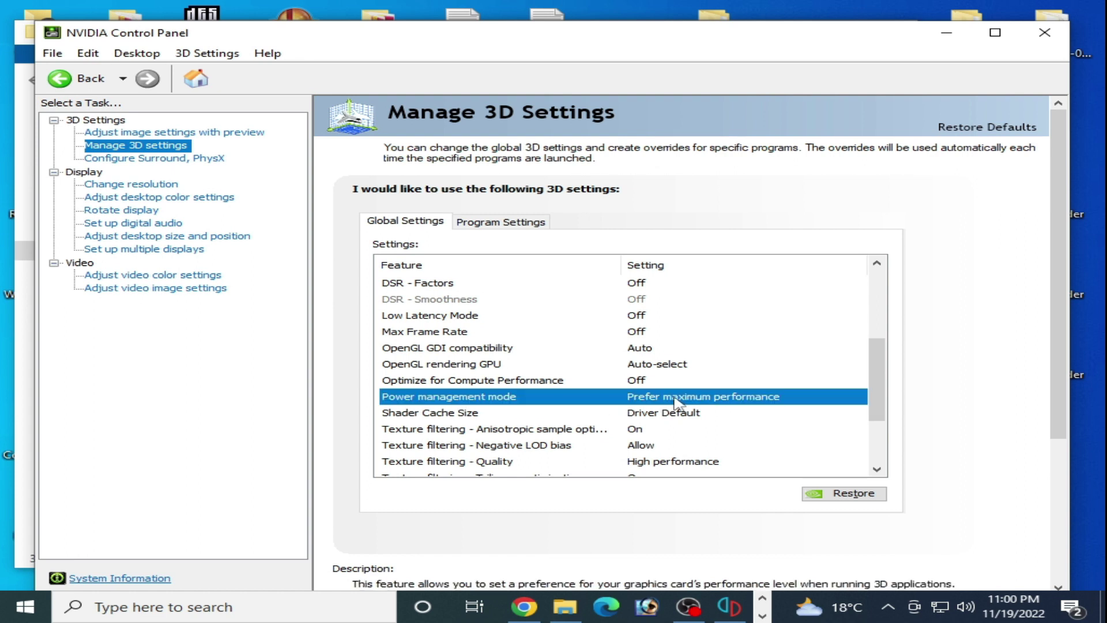
{"action": "left_click", "coordinate": [678, 398]}
{"action": "left_click", "coordinate": [679, 402]}
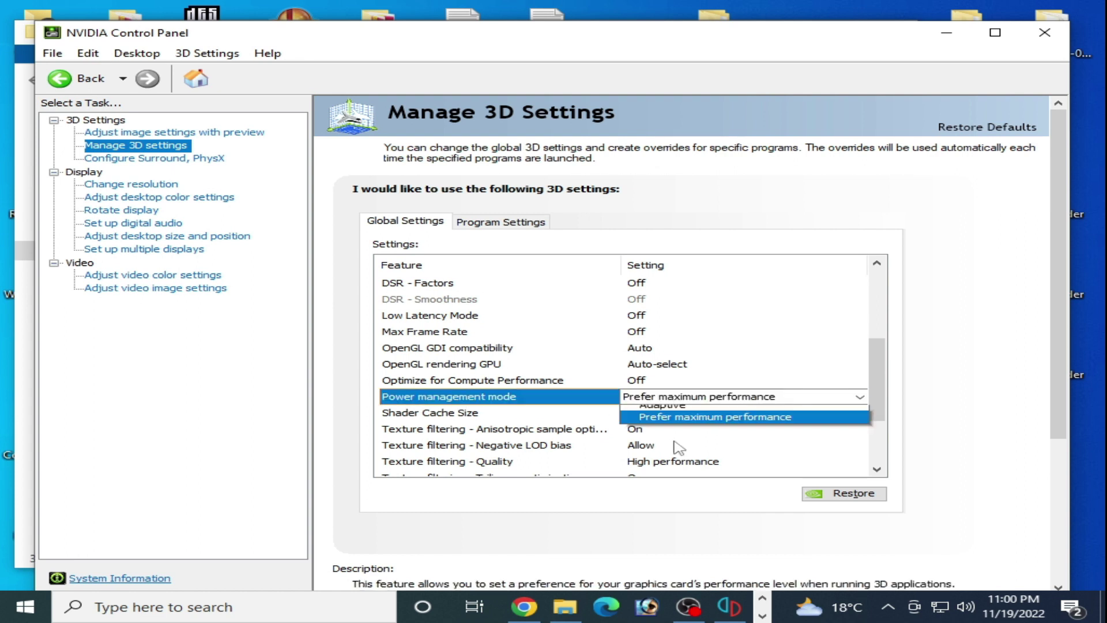
{"action": "left_click", "coordinate": [687, 439]}
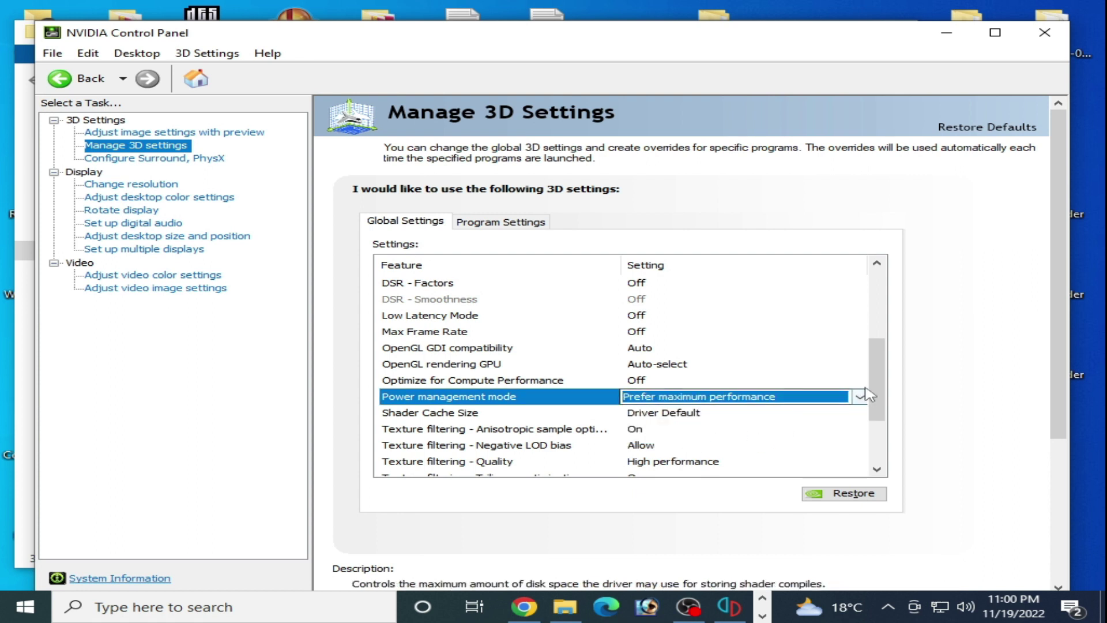
Step: Set "Texture filtering - Quality" to High performance in the global 3D settings
{"action": "scroll", "coordinate": [877, 381], "scroll_direction": "down", "scroll_amount": 2}
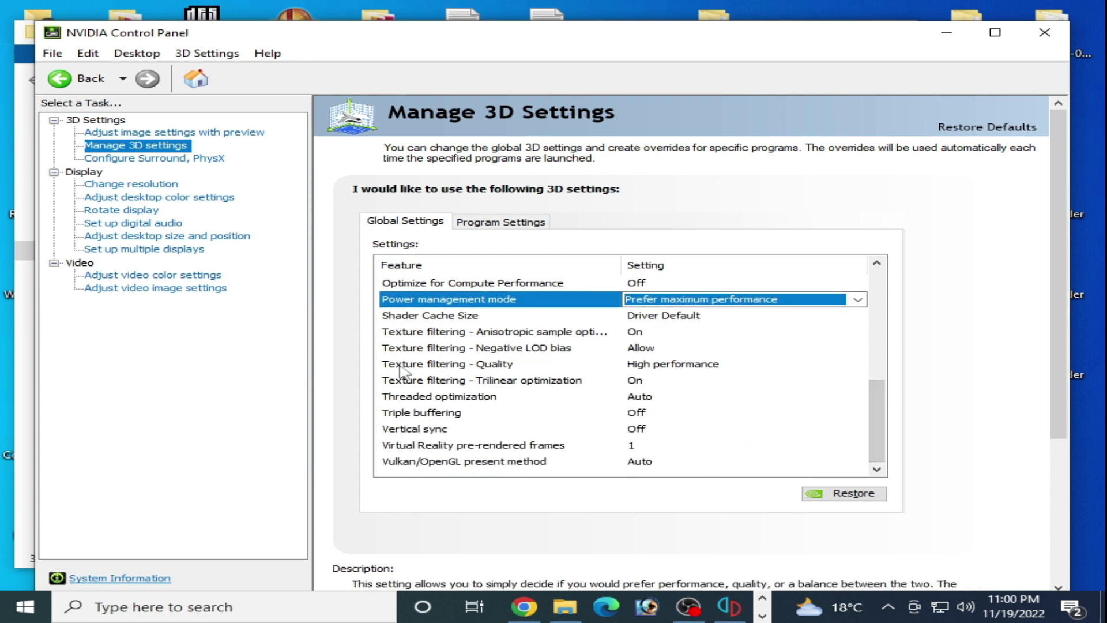
{"action": "left_click", "coordinate": [668, 369]}
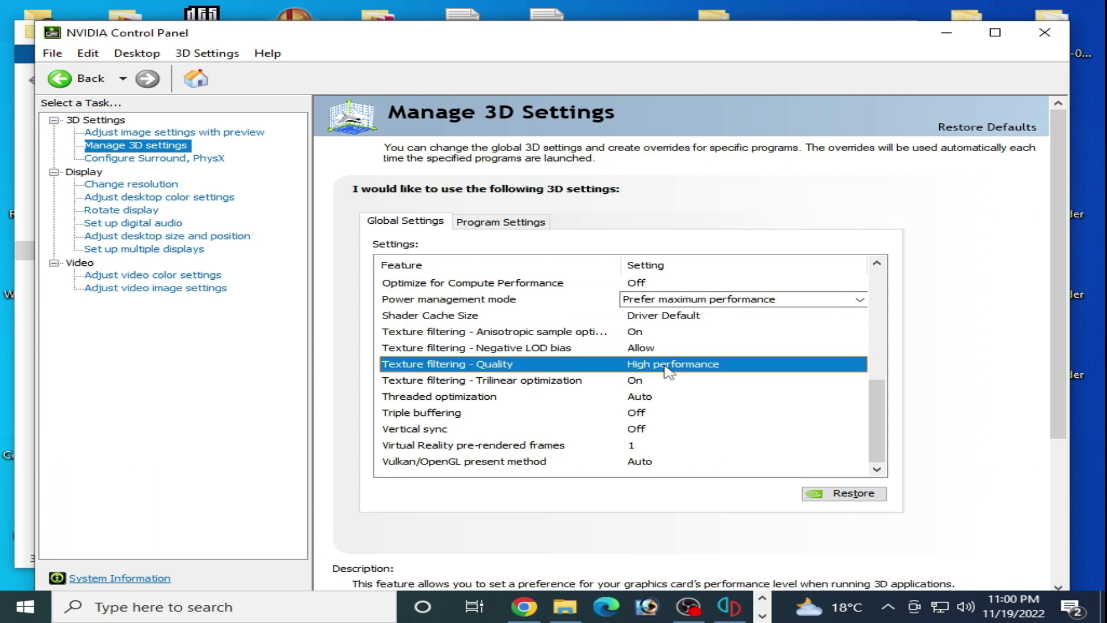
{"action": "left_click", "coordinate": [669, 372]}
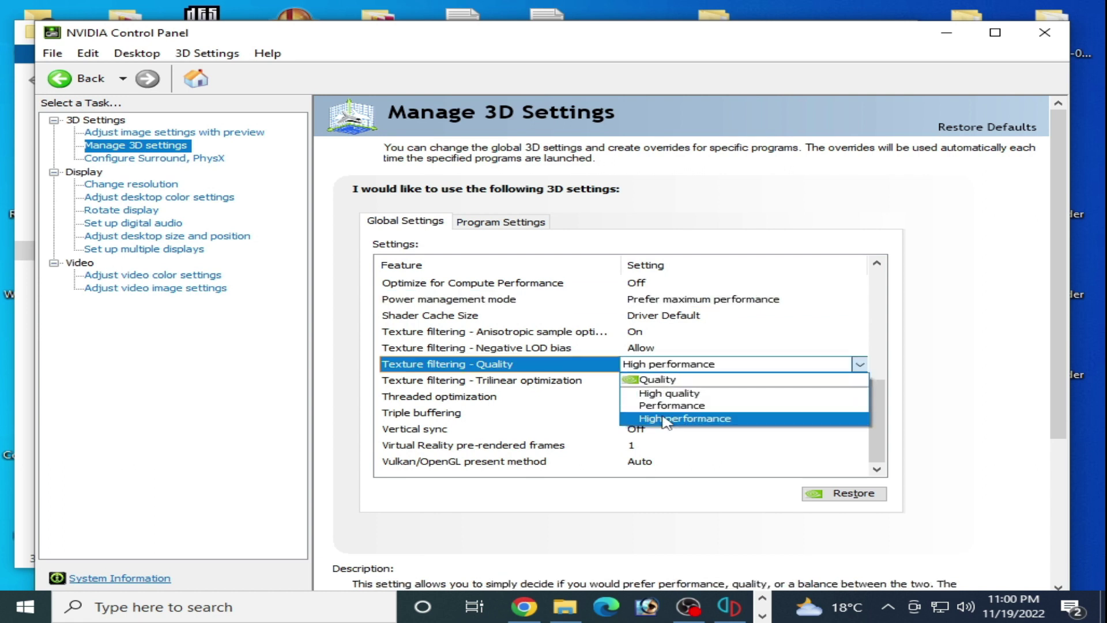
{"action": "left_click", "coordinate": [666, 418]}
Step: Set the OpenGL rendering GPU to NVIDIA GeForce GTX 750 and apply the global 3D settings
{"action": "scroll", "coordinate": [674, 397], "scroll_direction": "up", "scroll_amount": 3}
{"action": "left_click", "coordinate": [444, 387]}
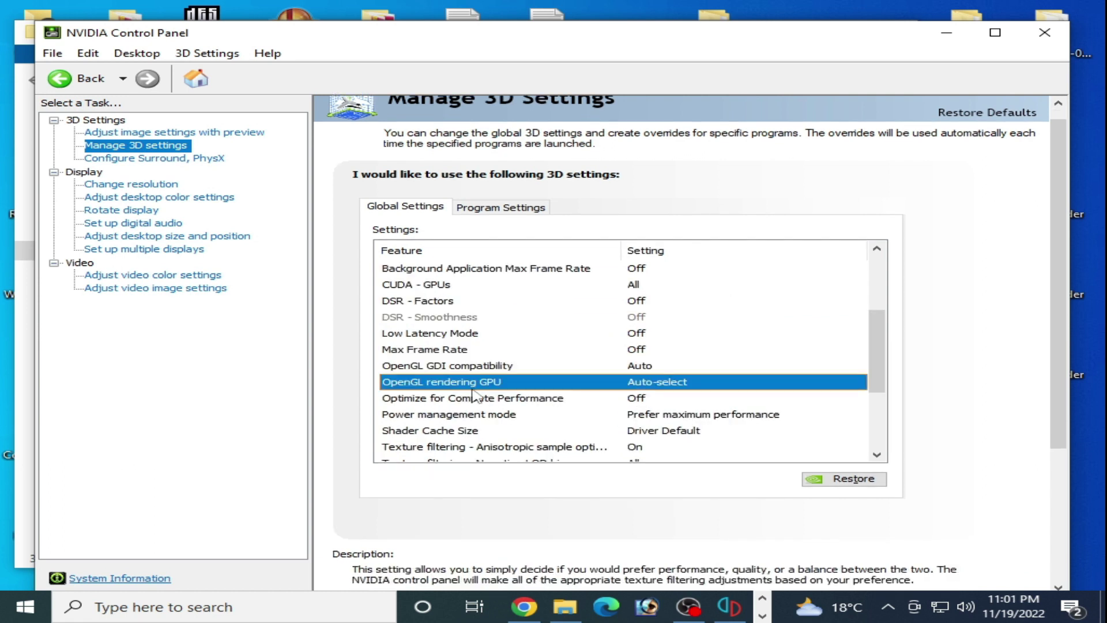
{"action": "left_click", "coordinate": [658, 382]}
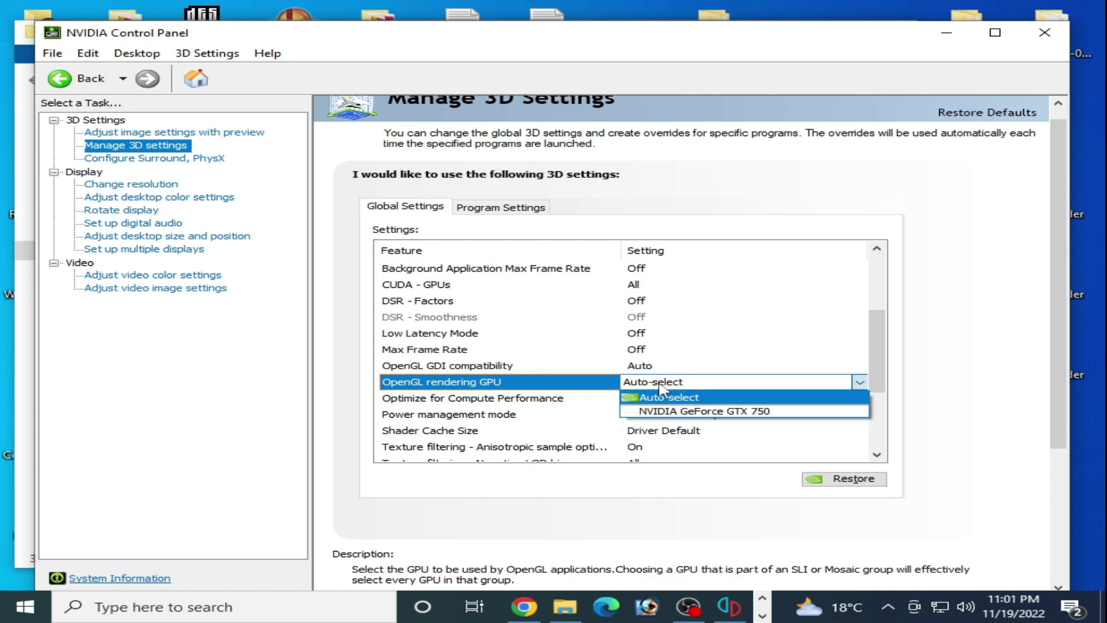
{"action": "left_click", "coordinate": [673, 412]}
{"action": "left_click", "coordinate": [672, 411]}
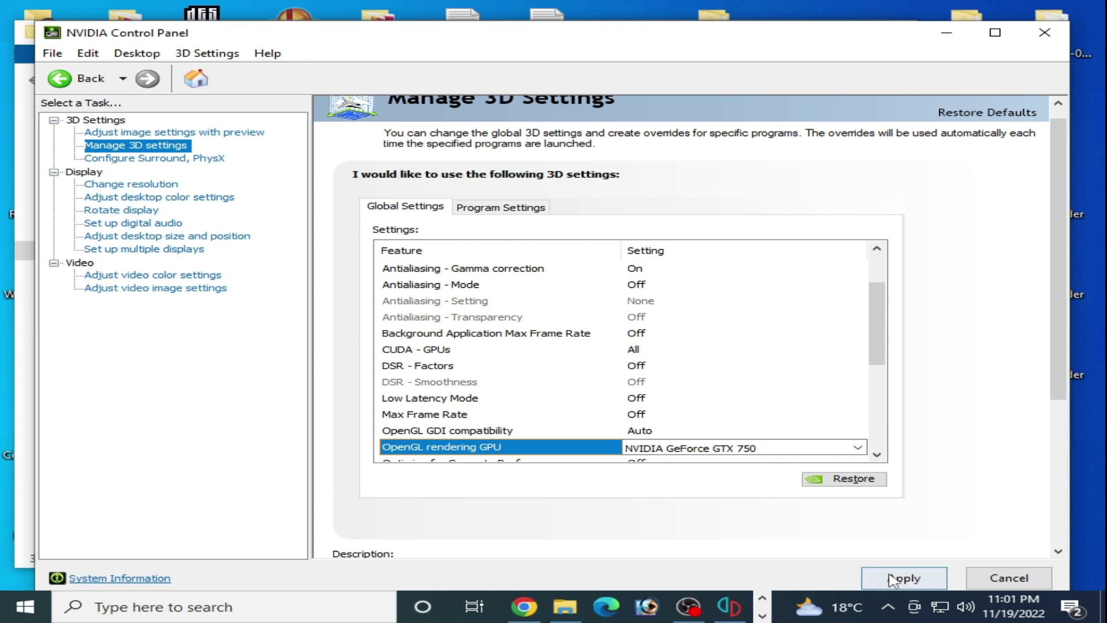
{"action": "left_click", "coordinate": [896, 579]}
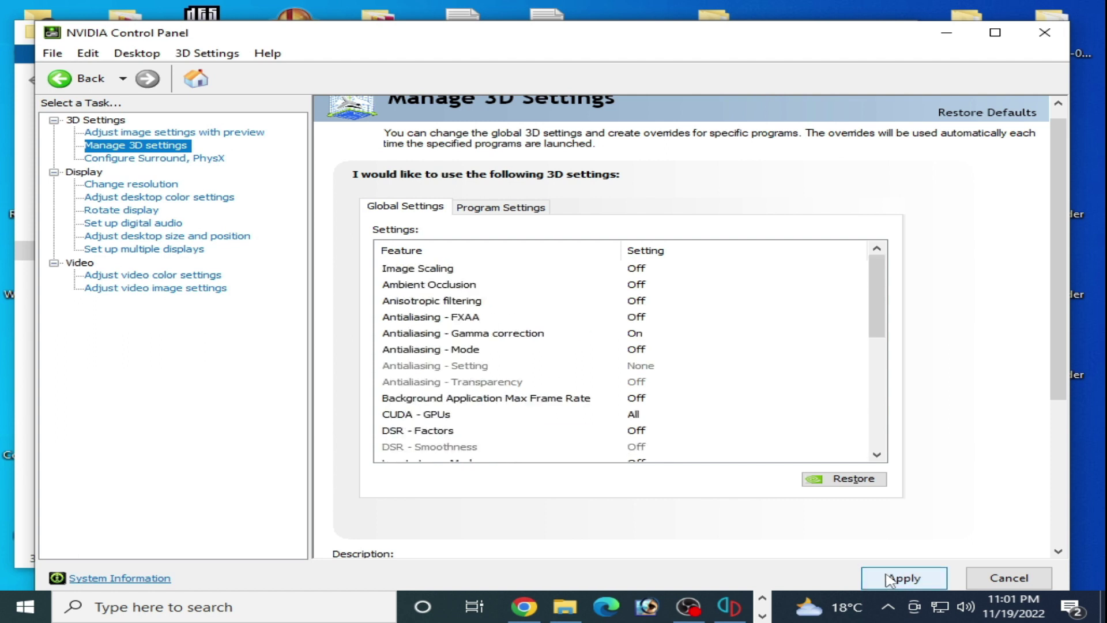
Step: Add the yuzu executable from the yuzu-windows-msvc folder in Downloads to the per-program 3D settings
{"action": "left_click", "coordinate": [522, 213]}
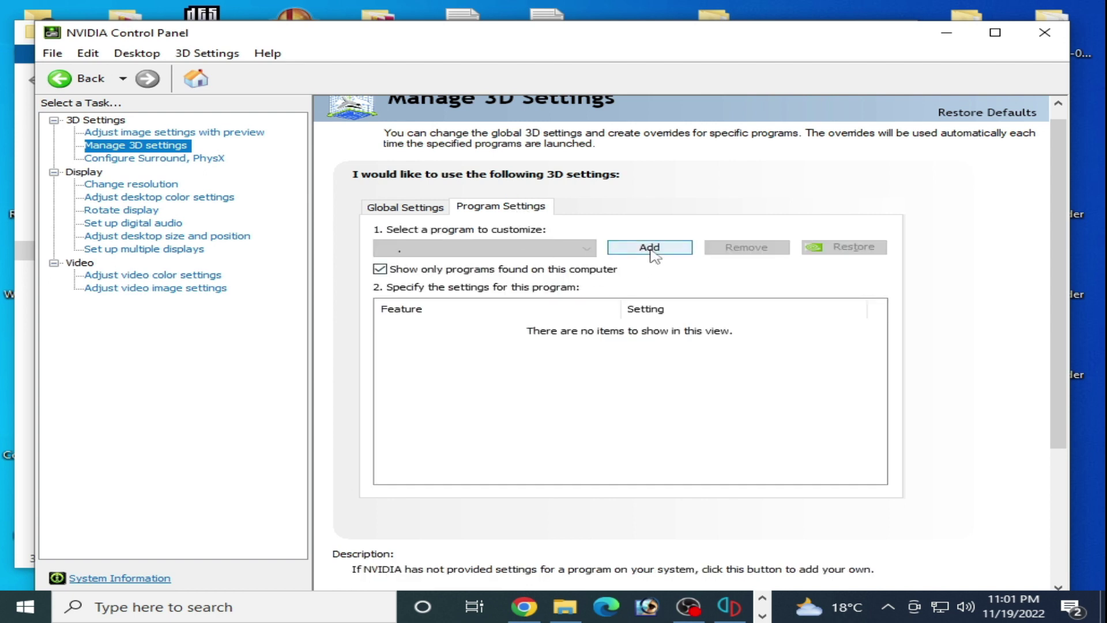
{"action": "left_click", "coordinate": [650, 248]}
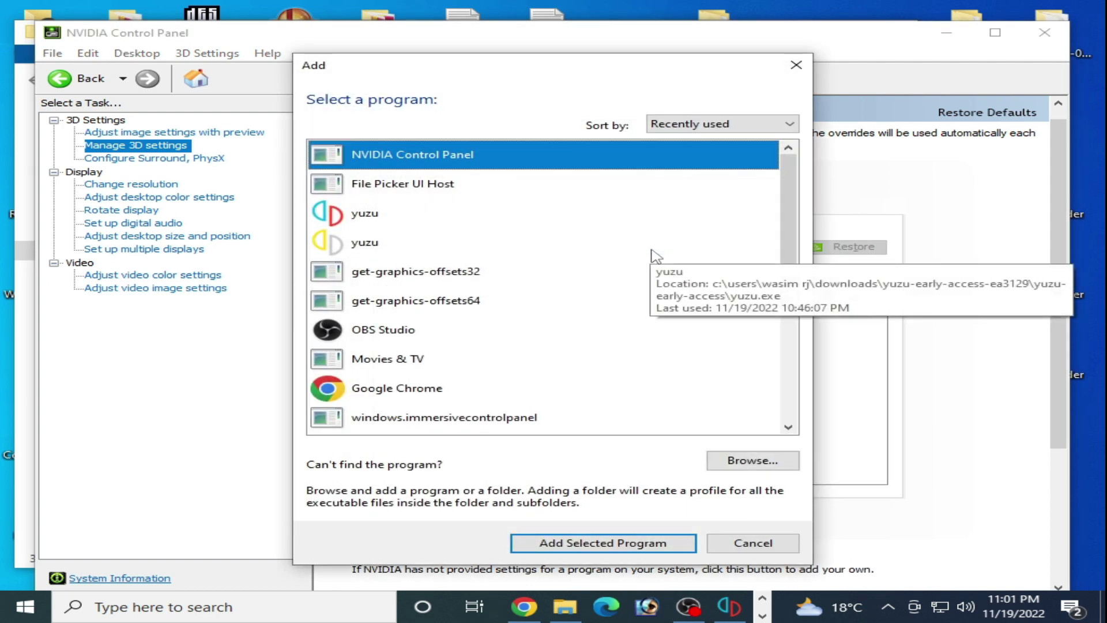
{"action": "left_click", "coordinate": [752, 463]}
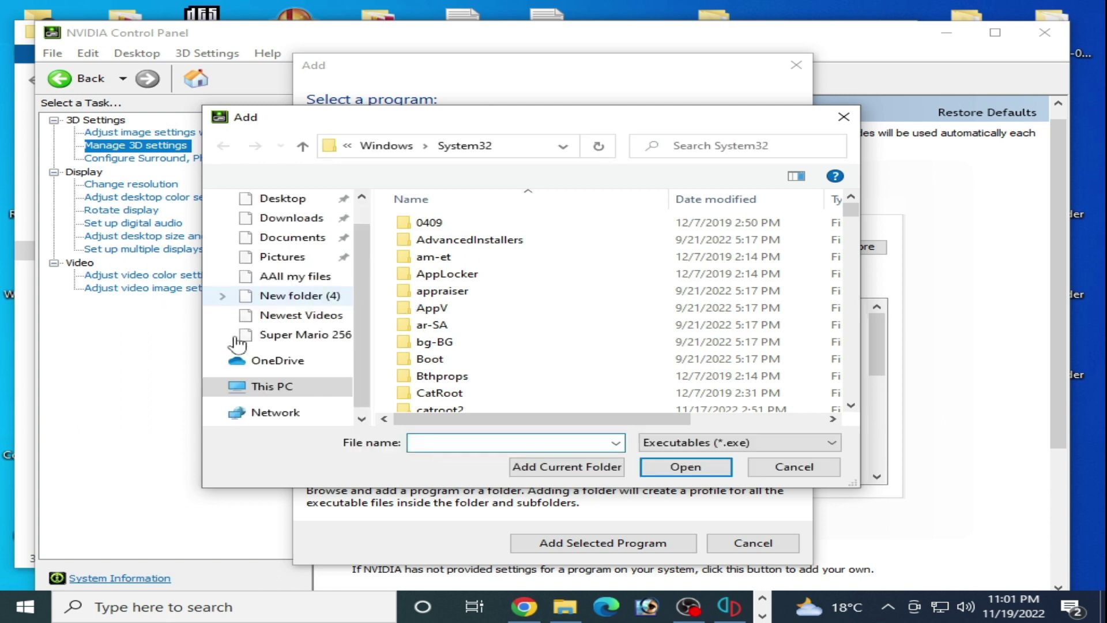
{"action": "left_click", "coordinate": [288, 219]}
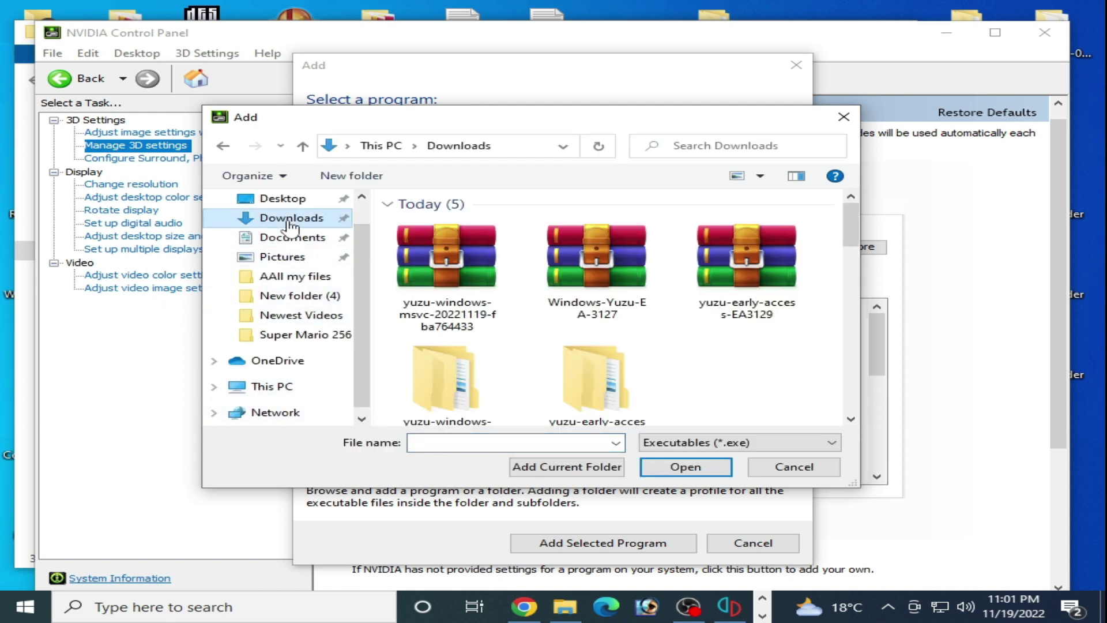
{"action": "double_click", "coordinate": [457, 381]}
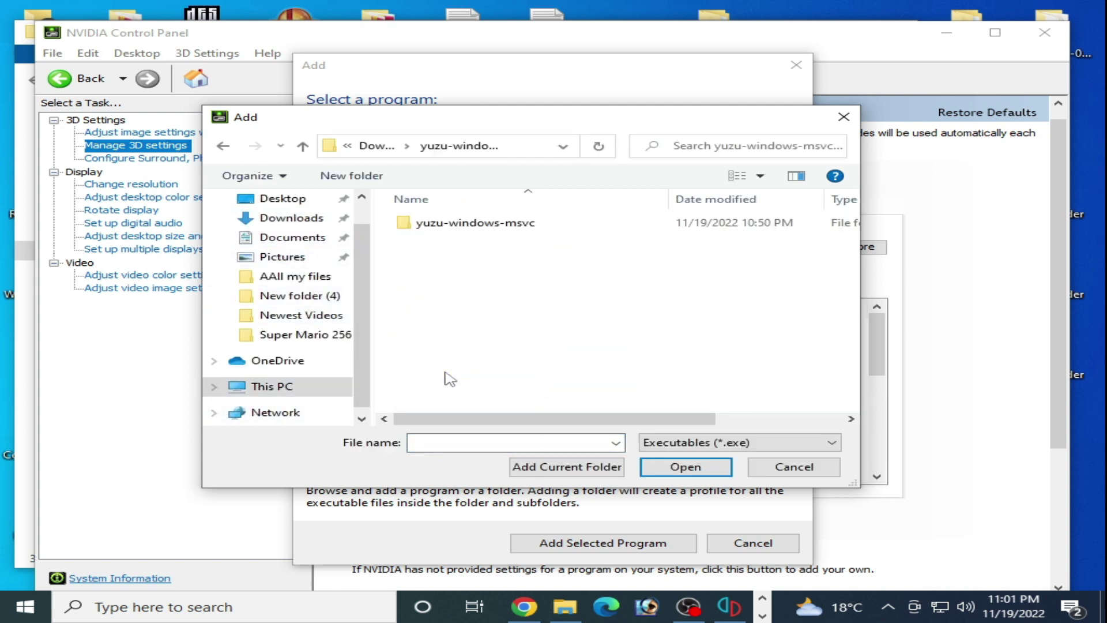
{"action": "double_click", "coordinate": [456, 232]}
{"action": "left_click", "coordinate": [439, 273]}
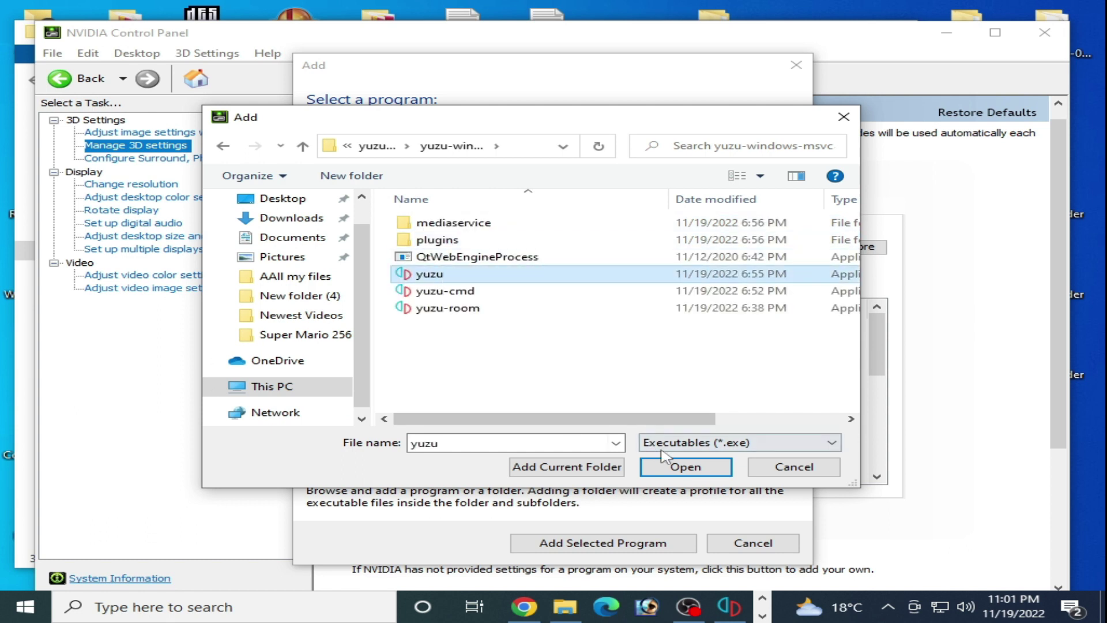
{"action": "left_click", "coordinate": [684, 467]}
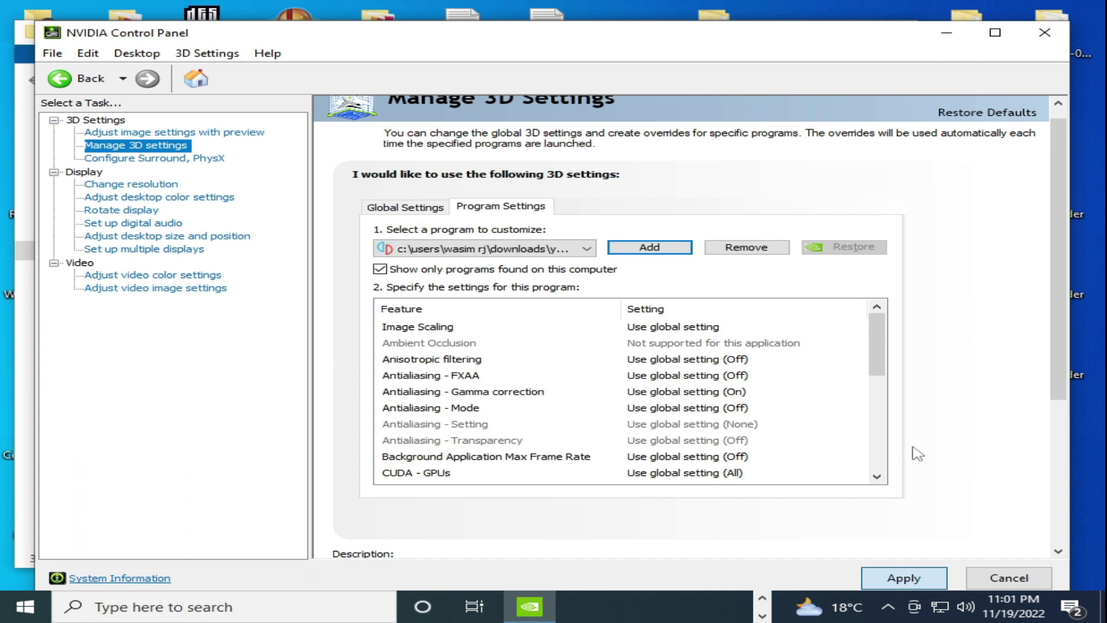
Step: Set the PhysX processor to NVIDIA GeForce GTX 750 and close NVIDIA Control Panel
{"action": "left_click", "coordinate": [146, 160]}
{"action": "left_click", "coordinate": [824, 253]}
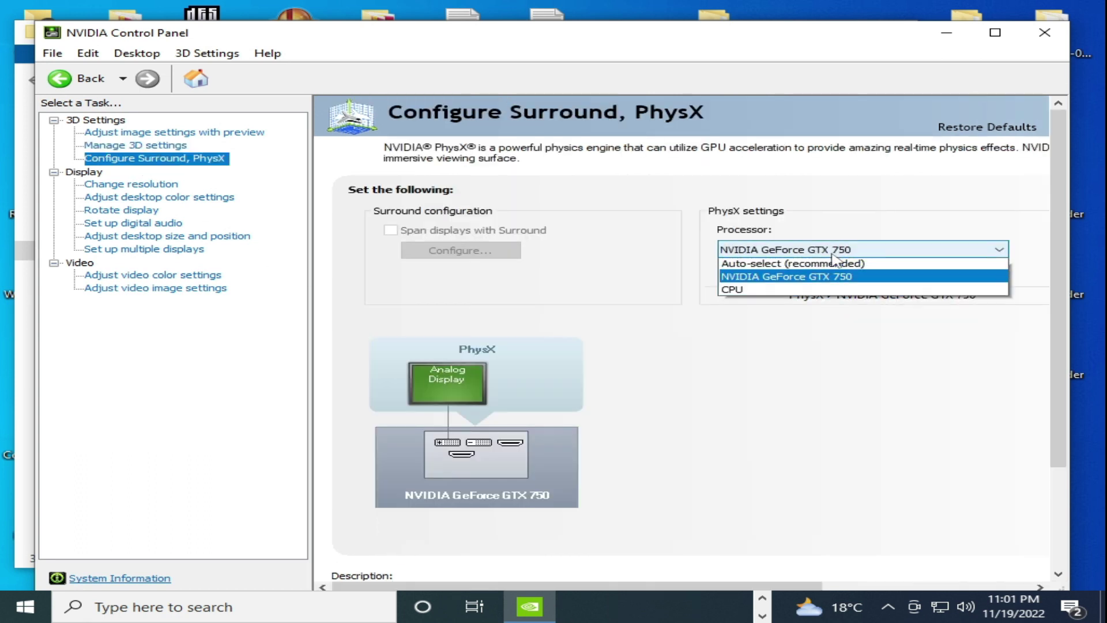
{"action": "left_click", "coordinate": [760, 282]}
{"action": "left_click", "coordinate": [908, 578]}
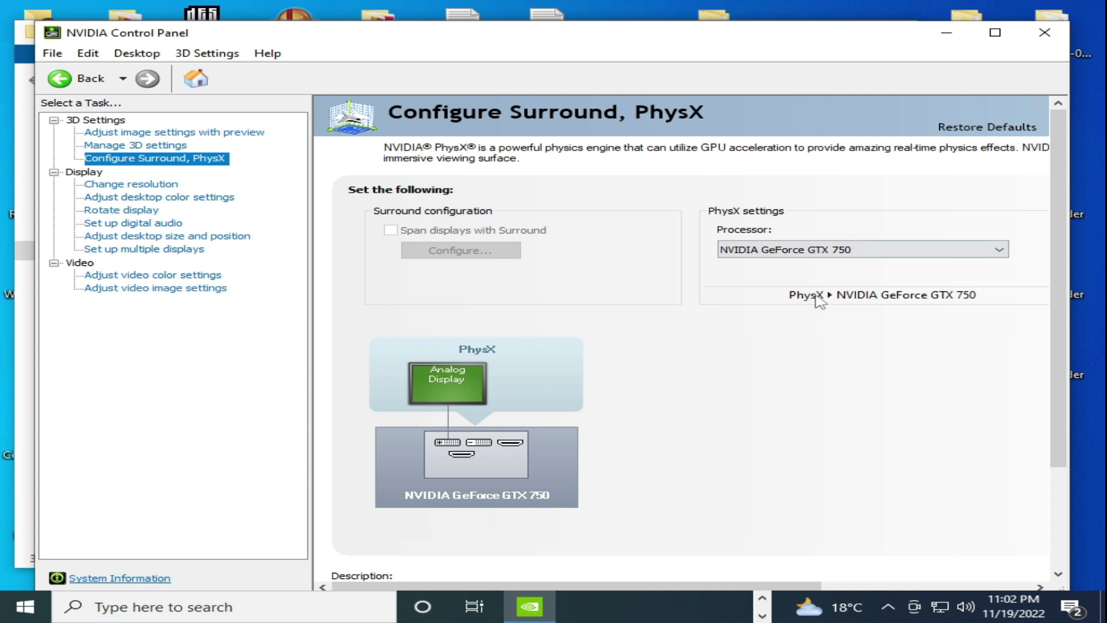
{"action": "left_click", "coordinate": [1045, 32]}
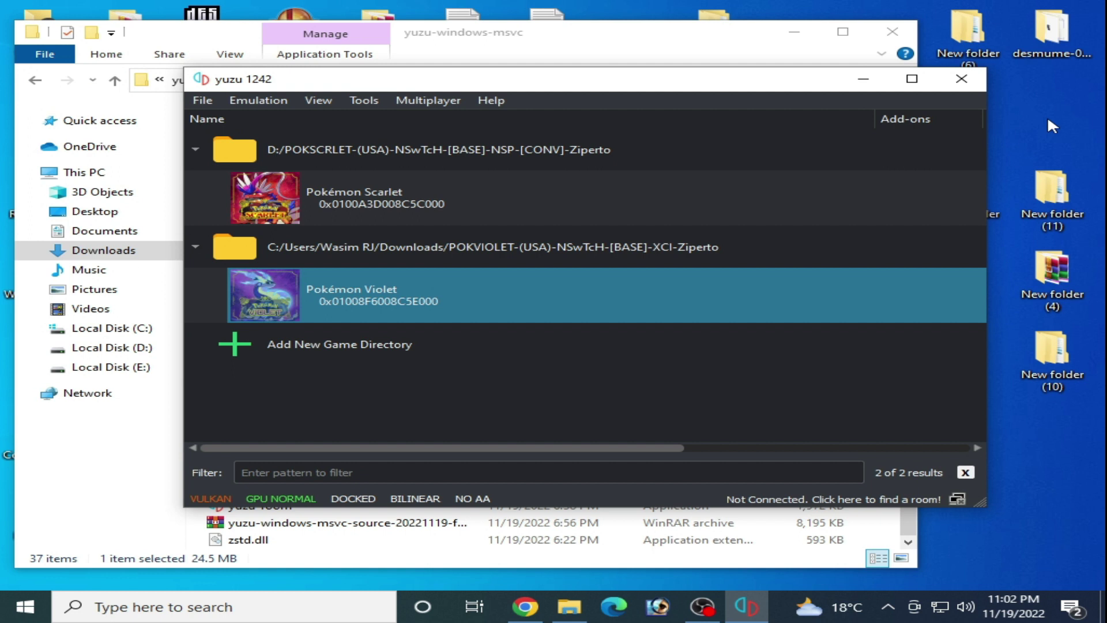
Step: Search Windows for msconfig, open System Configuration and bring up the advanced boot options
{"action": "left_click", "coordinate": [130, 609]}
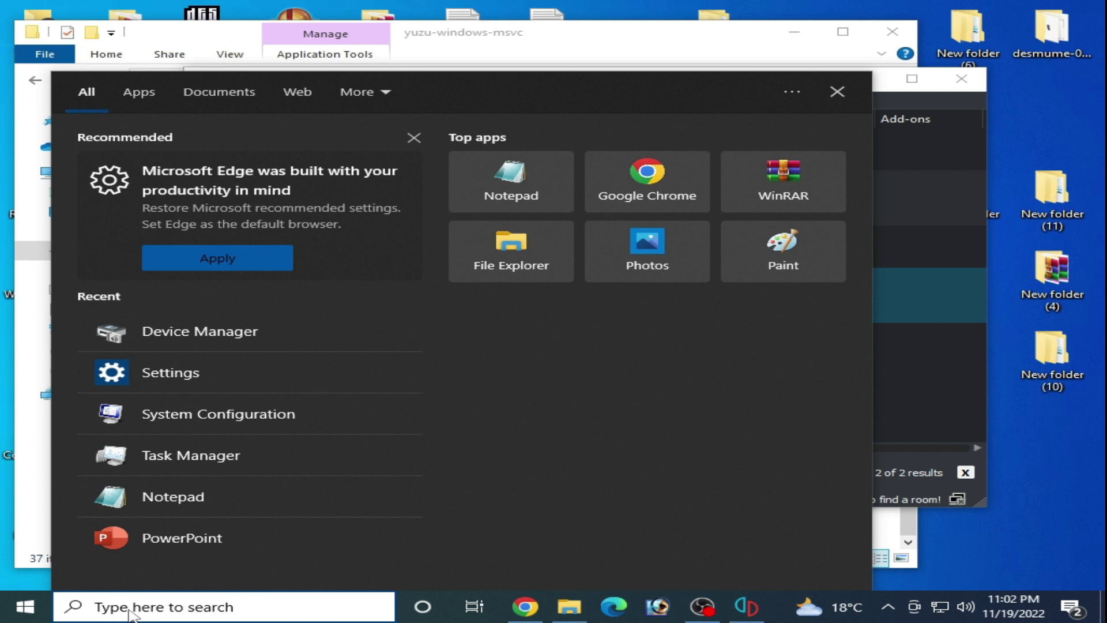
{"action": "type", "text": "msconfig"}
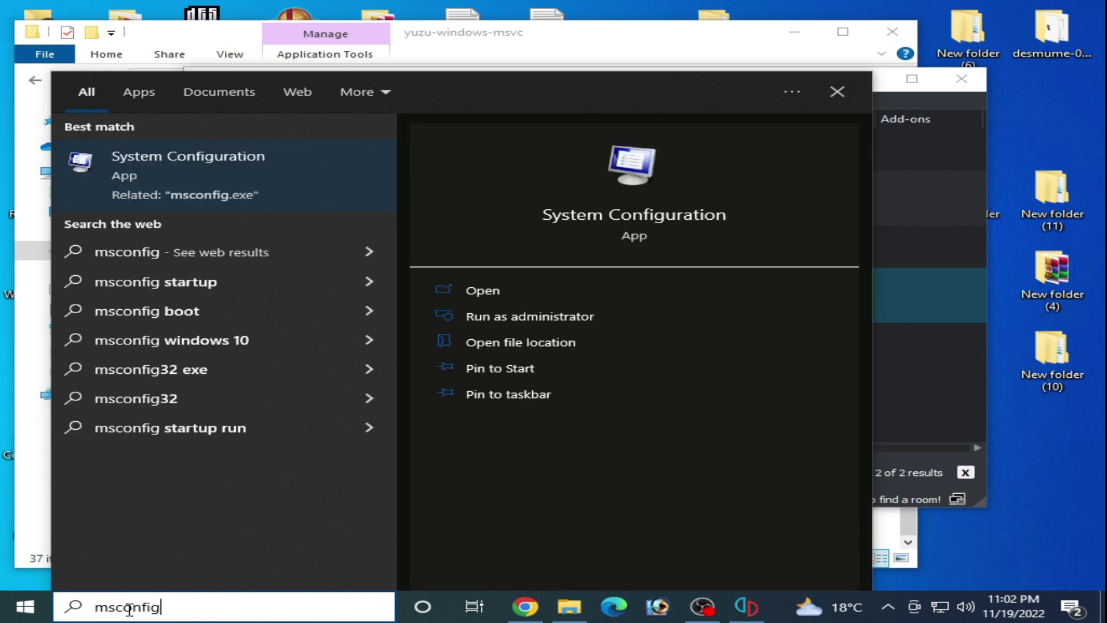
{"action": "left_click", "coordinate": [155, 162]}
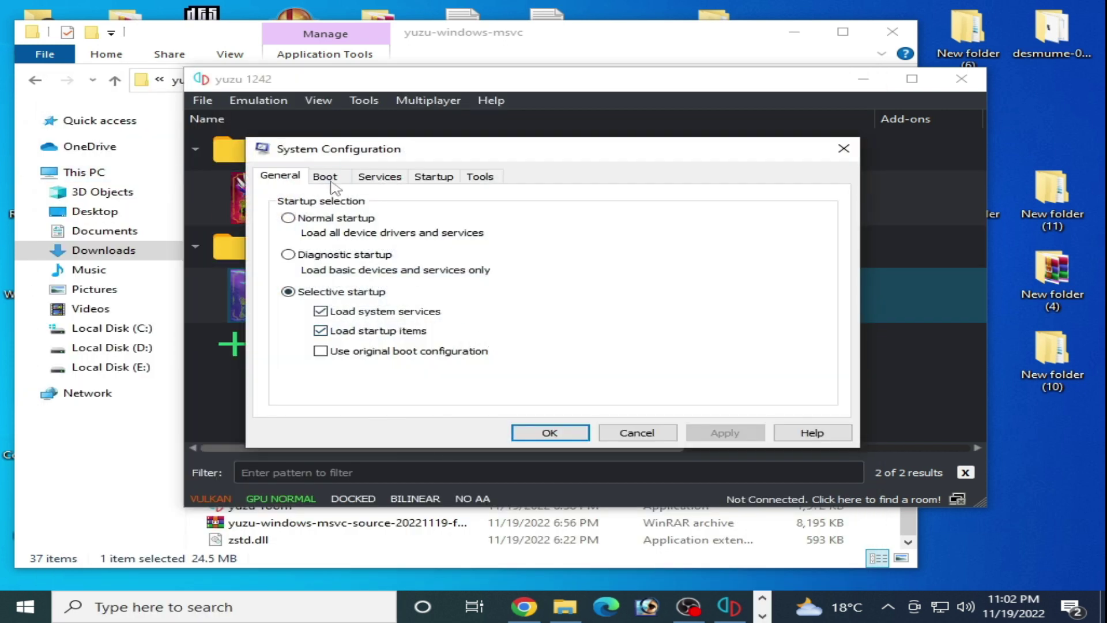
{"action": "left_click", "coordinate": [326, 177]}
{"action": "left_click", "coordinate": [313, 295]}
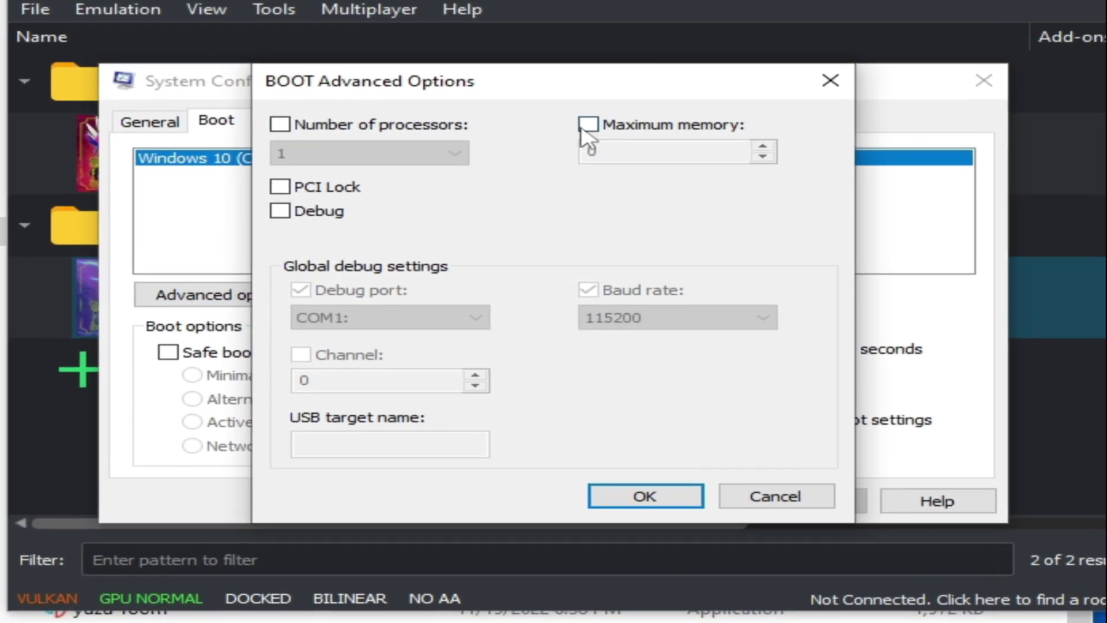
Step: Try enabling the maximum memory of 8192 and 4 processors in the advanced boot options, leaving both options cleared
{"action": "left_click", "coordinate": [587, 124]}
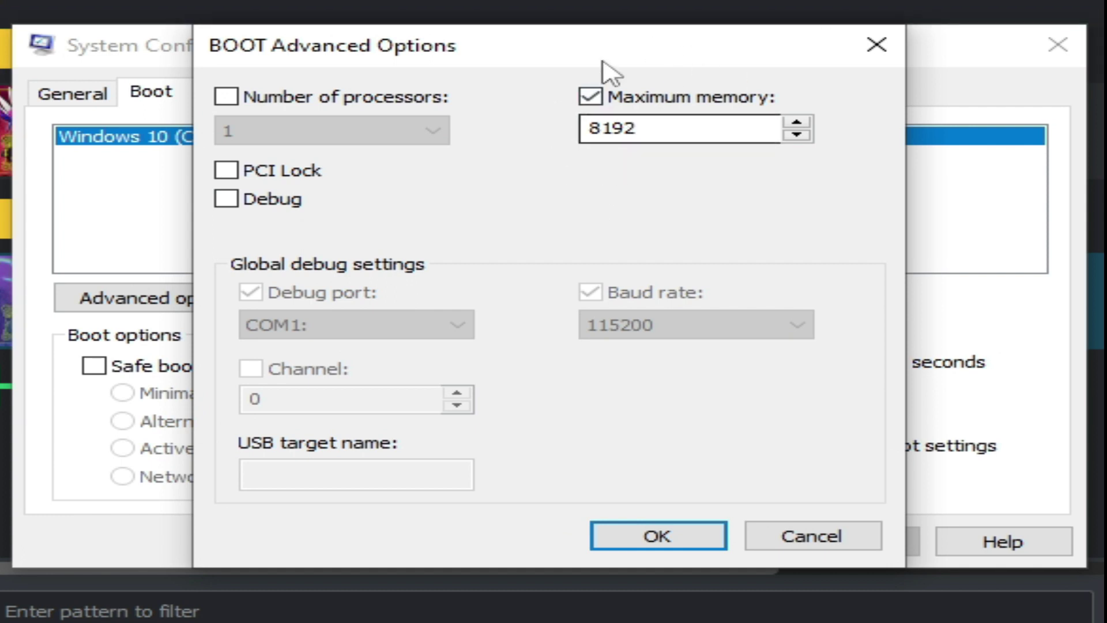
{"action": "left_click", "coordinate": [591, 97]}
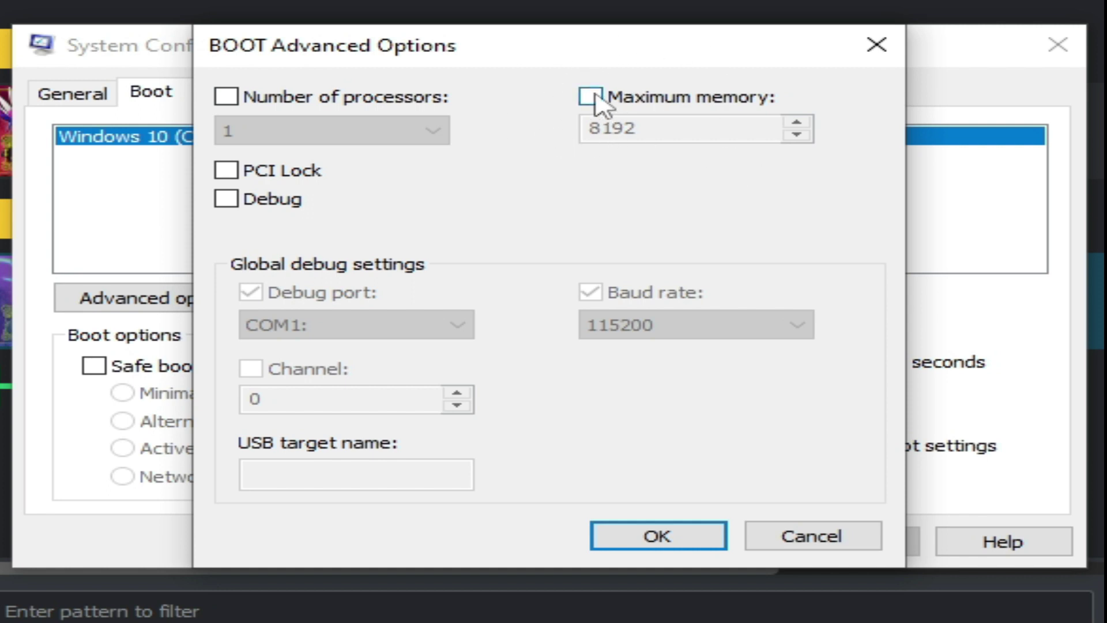
{"action": "left_click", "coordinate": [226, 96]}
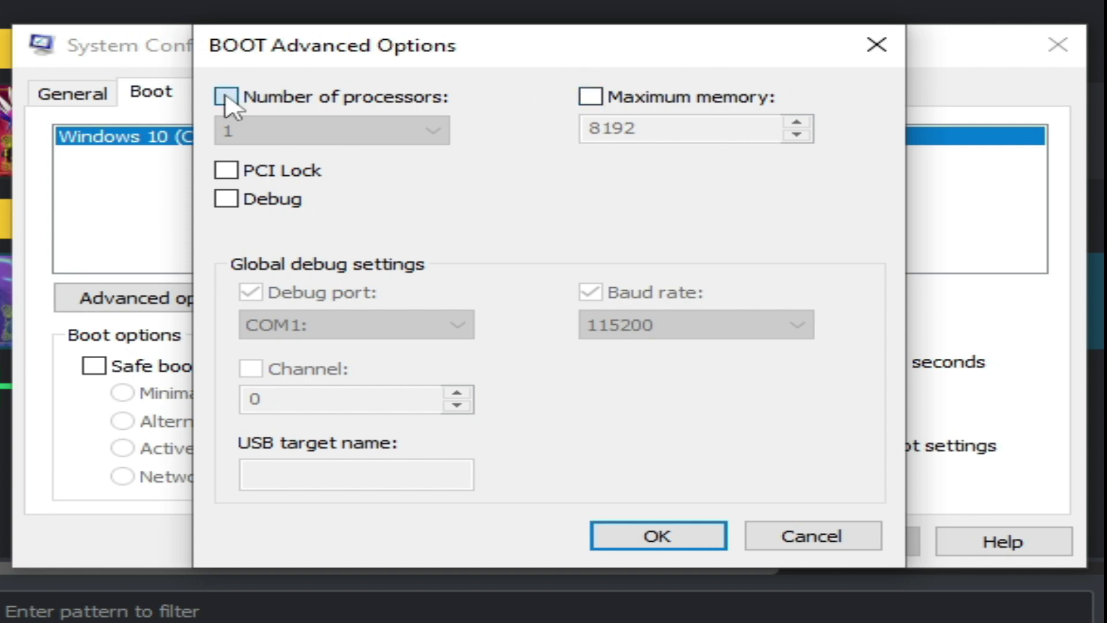
{"action": "left_click", "coordinate": [353, 134]}
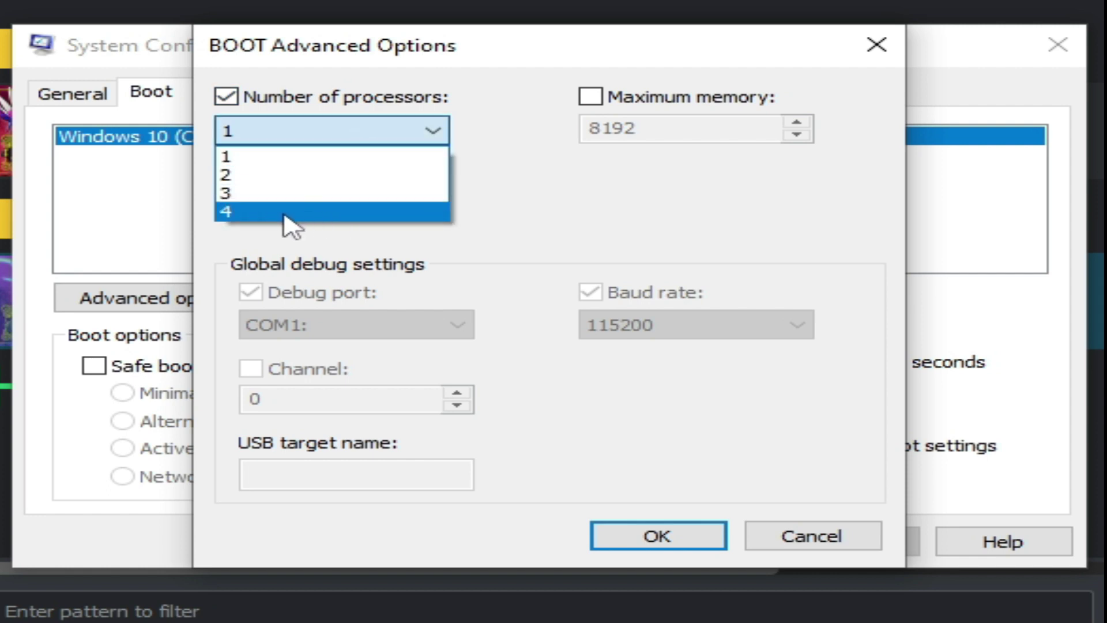
{"action": "left_click", "coordinate": [259, 213]}
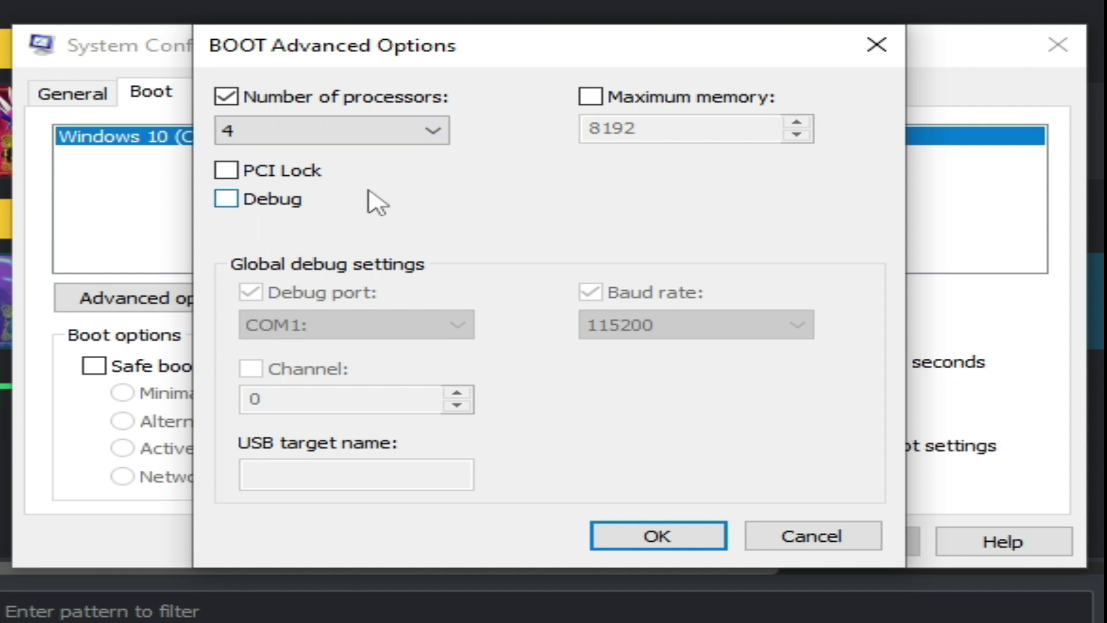
{"action": "left_click", "coordinate": [317, 141]}
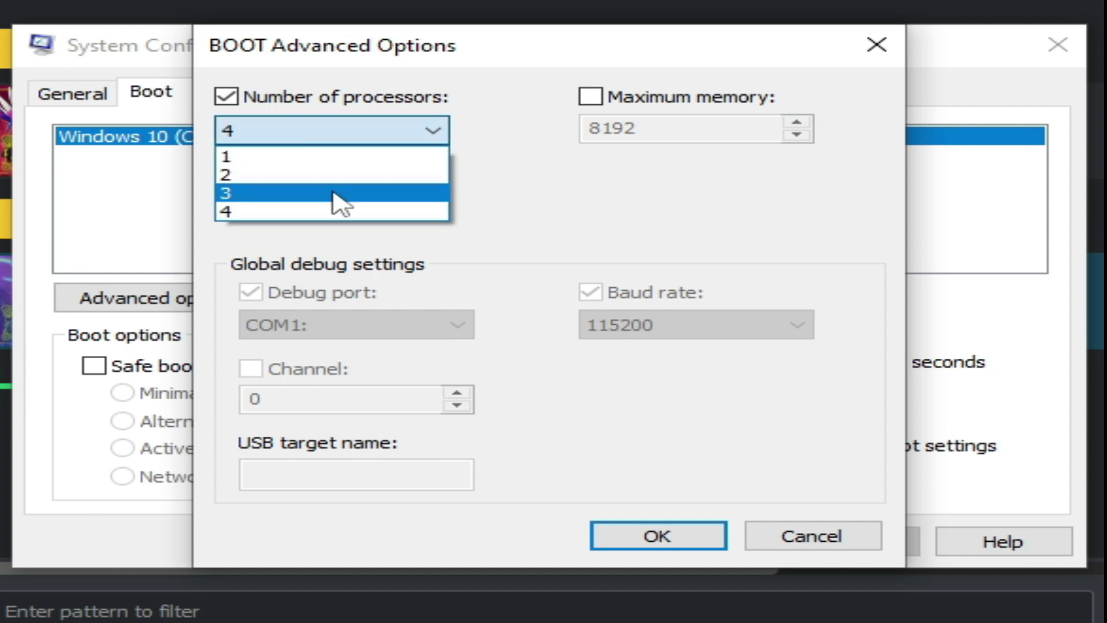
{"action": "left_click", "coordinate": [287, 212]}
{"action": "left_click", "coordinate": [413, 140]}
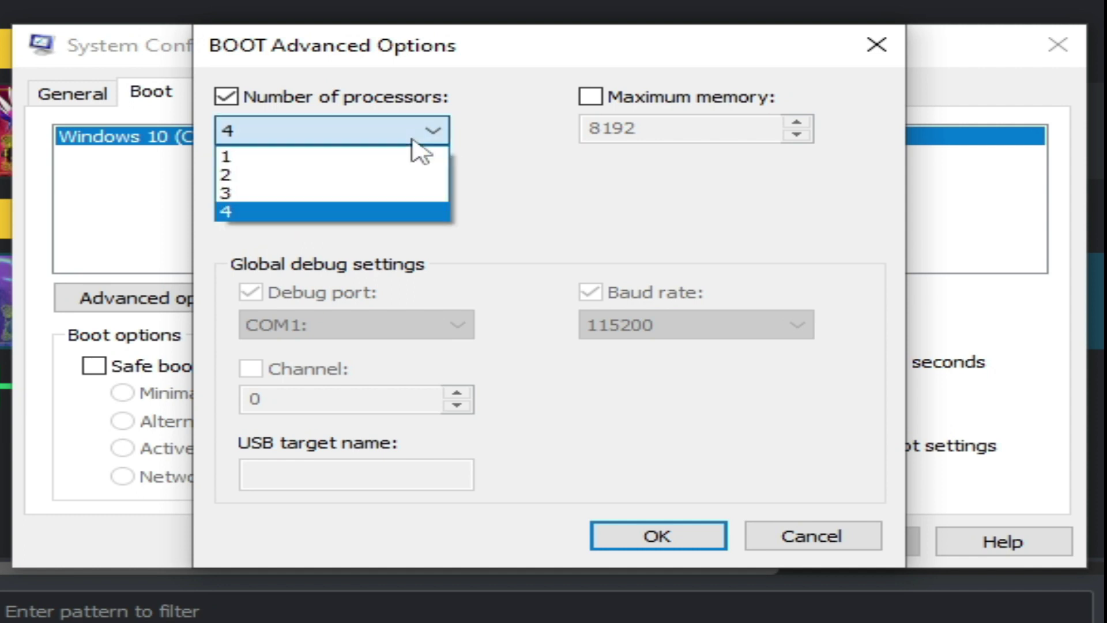
{"action": "left_click", "coordinate": [367, 224]}
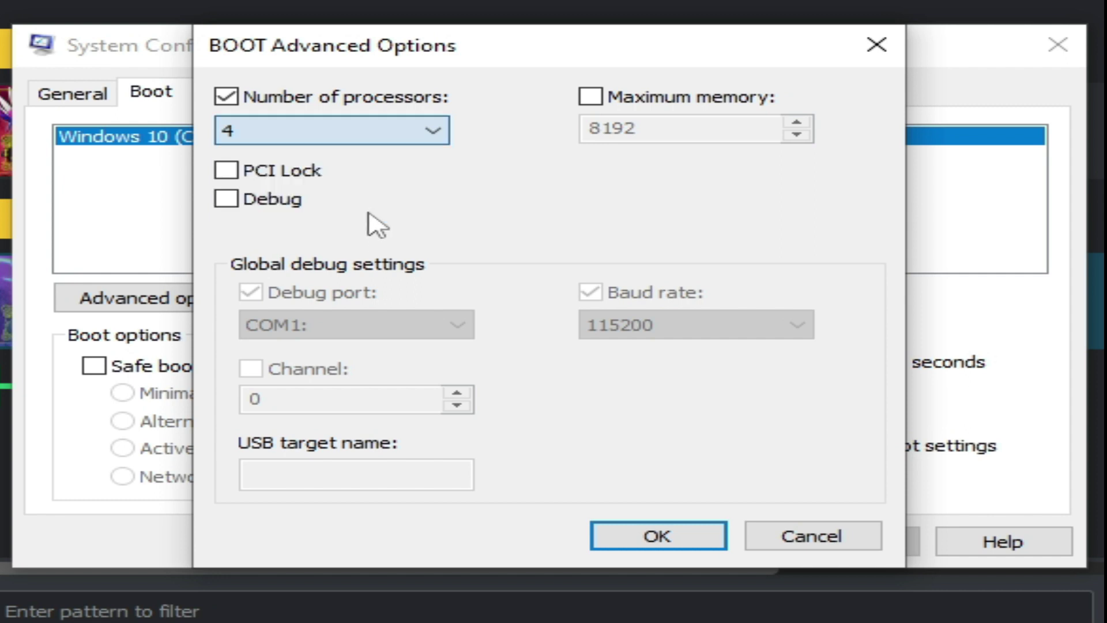
{"action": "left_click", "coordinate": [224, 96]}
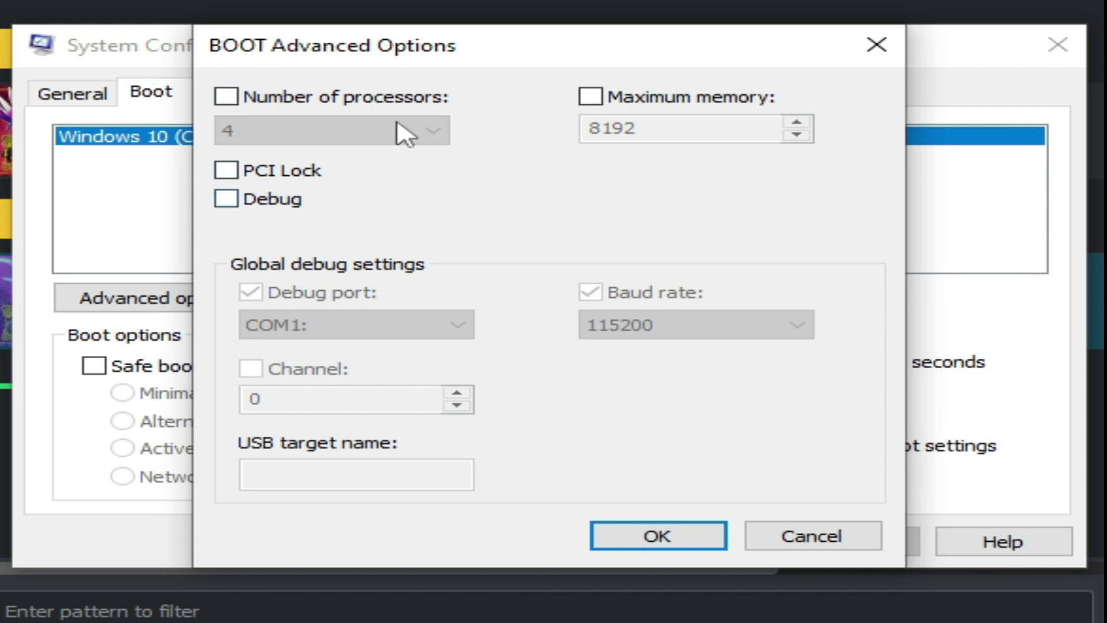
Step: Accept the advanced boot options, close System Configuration with its settings saved and restart the computer
{"action": "left_click", "coordinate": [657, 538]}
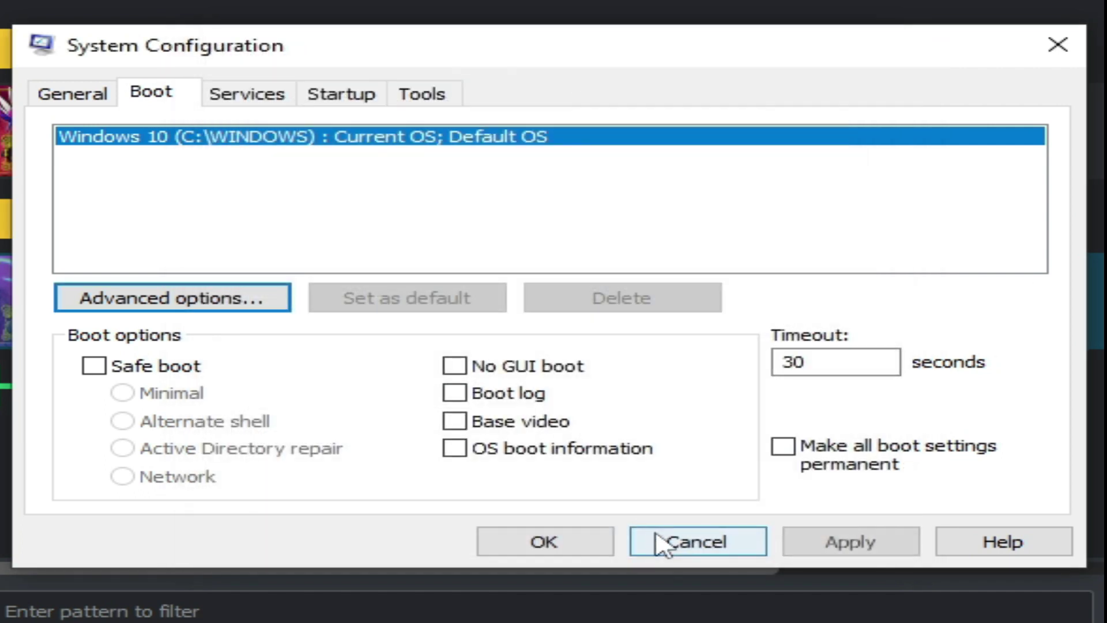
{"action": "left_click", "coordinate": [870, 544]}
{"action": "left_click", "coordinate": [566, 536]}
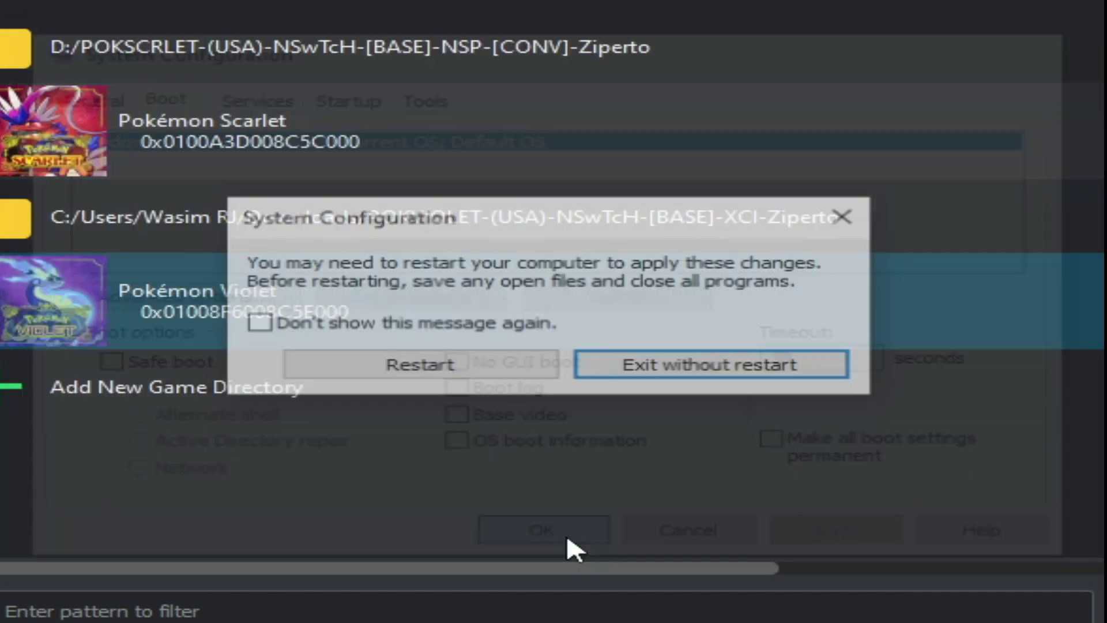
{"action": "left_click", "coordinate": [394, 372]}
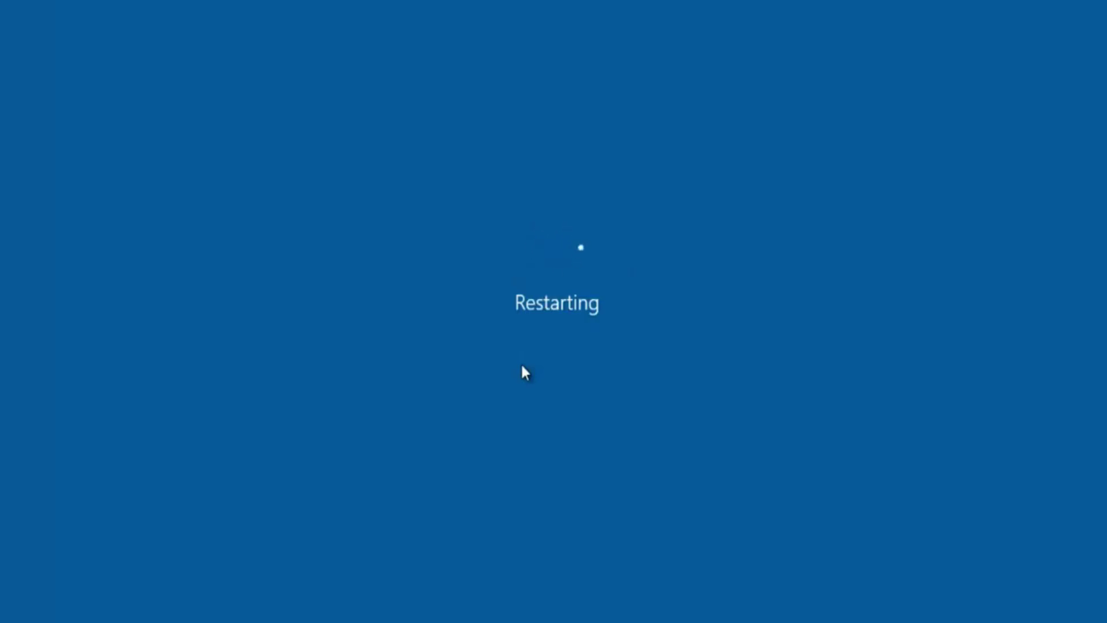